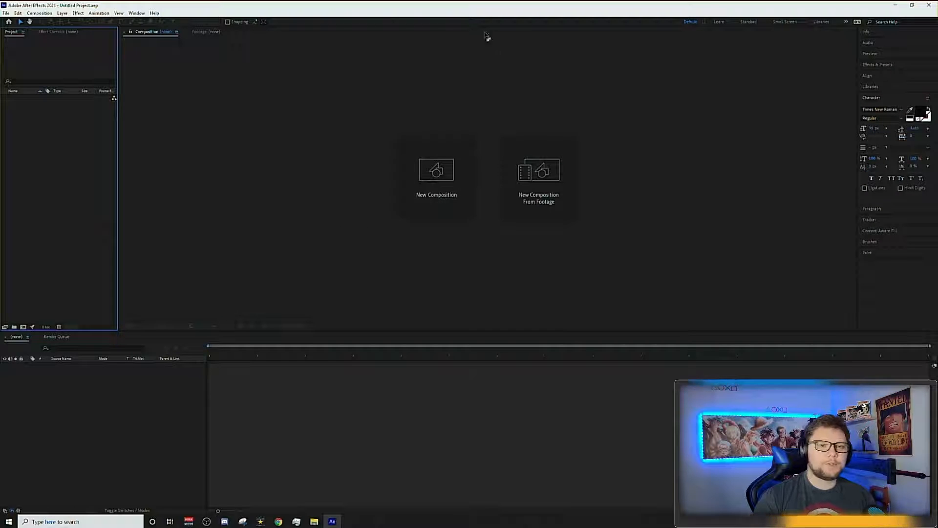
Create a 1920 x 1080 composition at 60 frames per second lasting 2 seconds, and turn on its transparency grid.
click(438, 180)
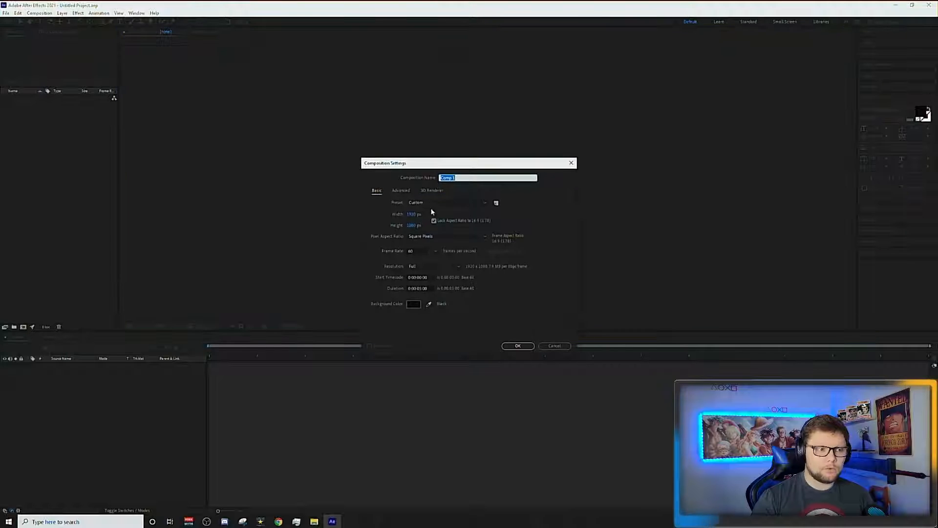
click(420, 288)
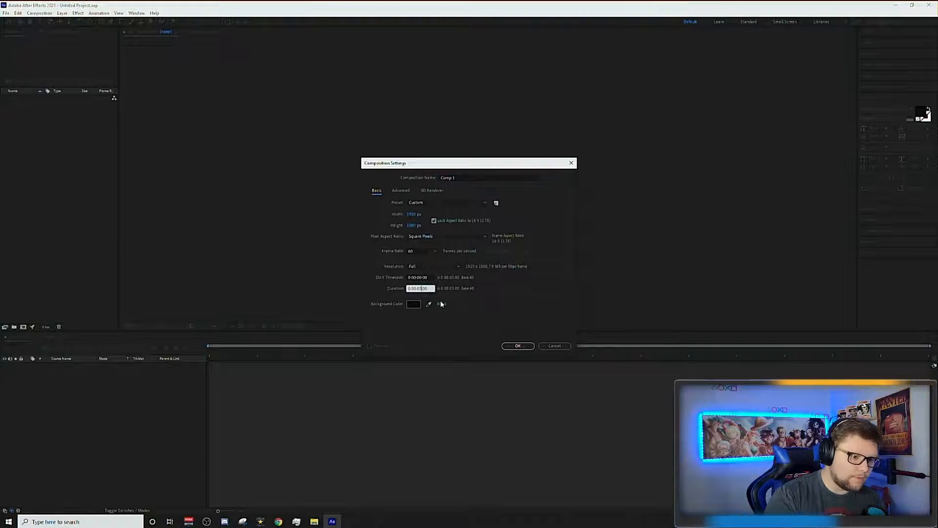
text(2)
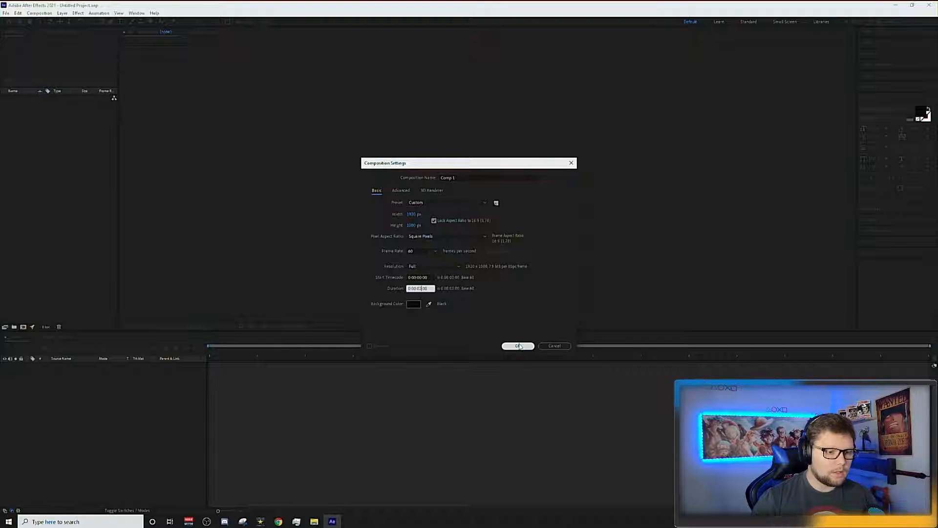
click(519, 346)
click(198, 326)
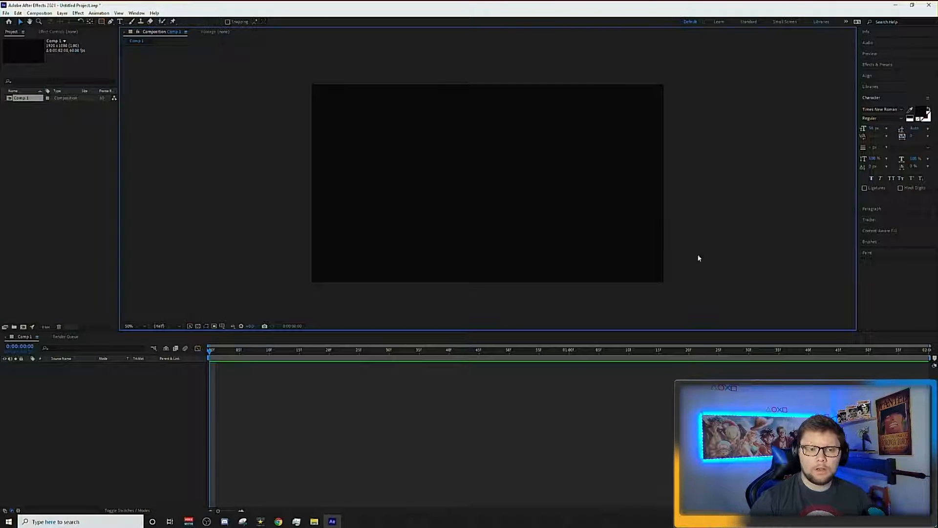
click(198, 326)
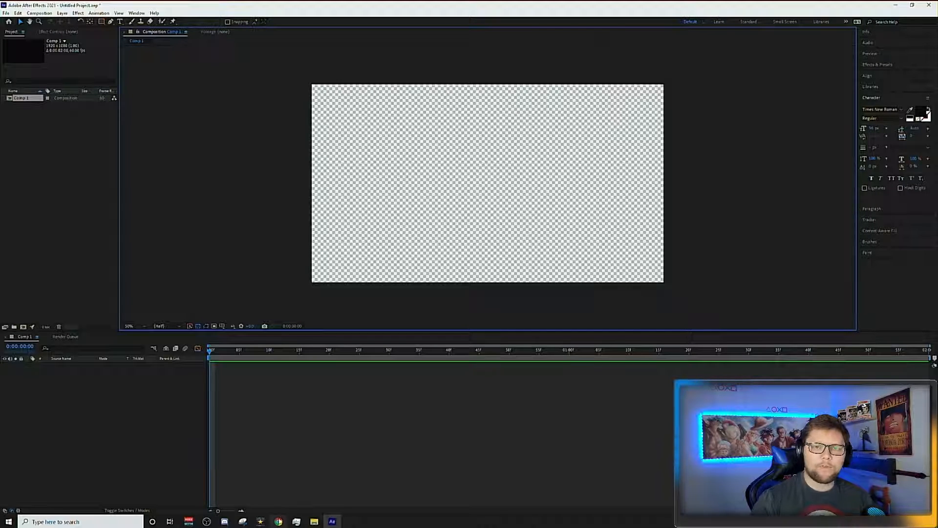
Switch to Chrome and search Google for "webm medina encoder".
click(279, 522)
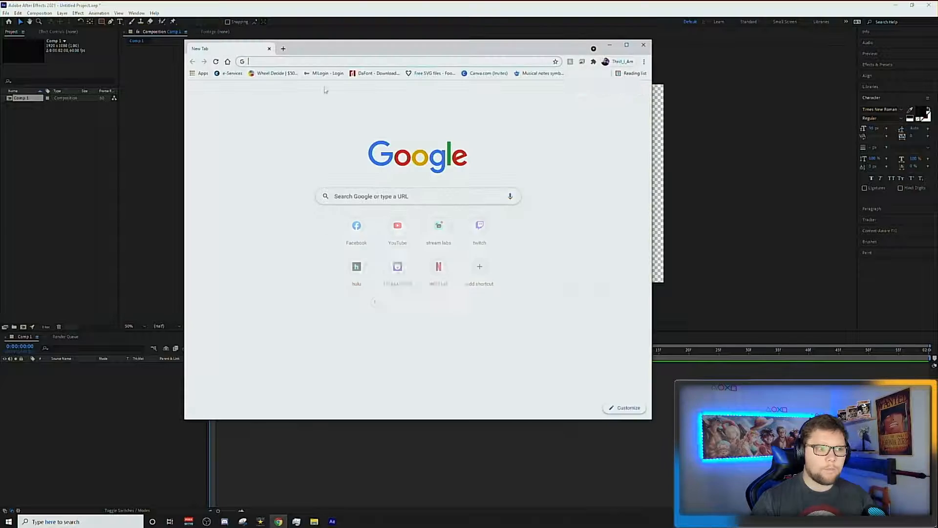
text(we)
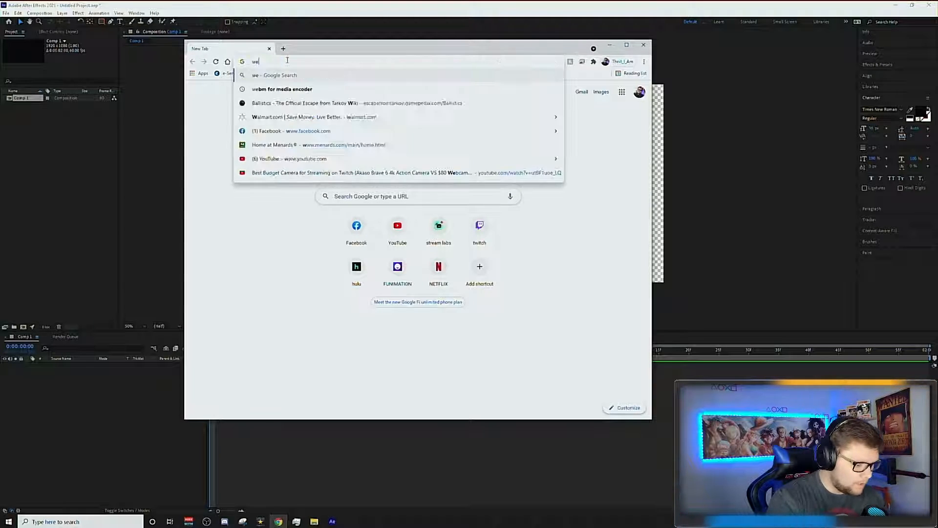
text(bm mde)
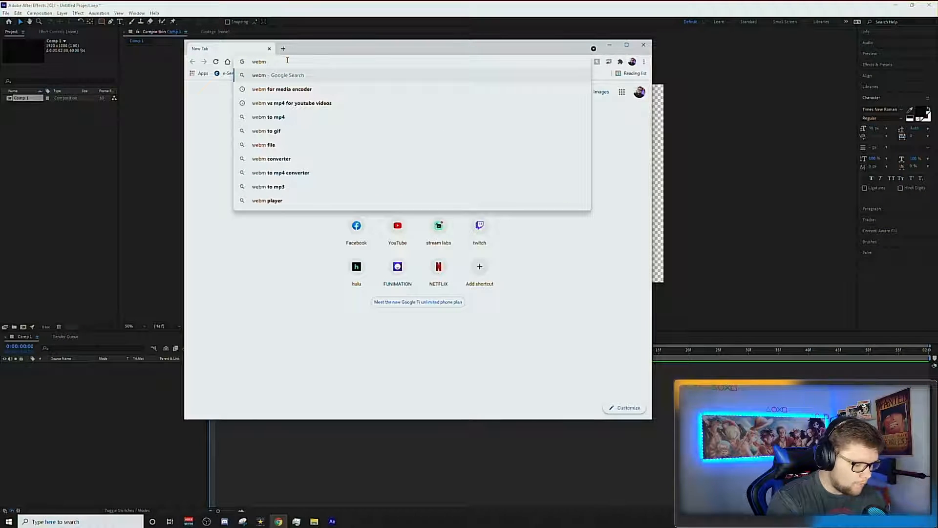
key(BackSpace)
key(BackSpace)
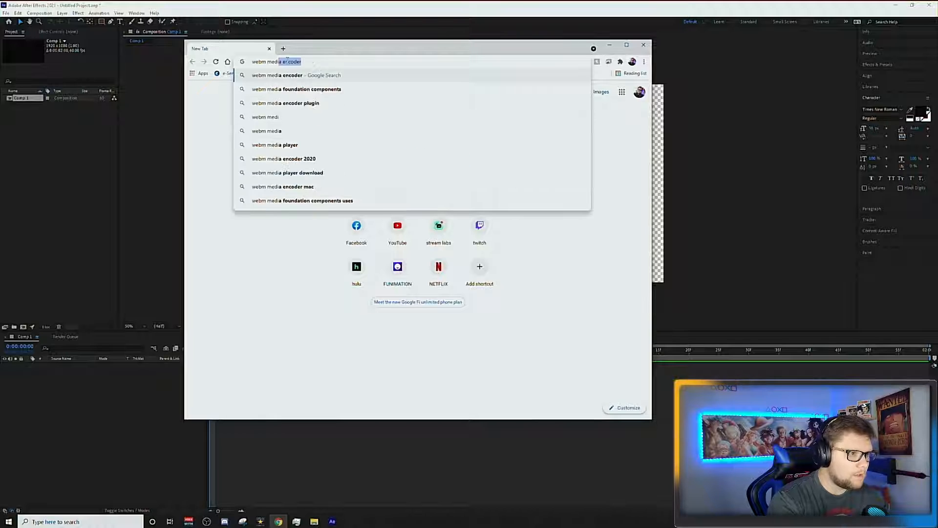
text(edina encoder)
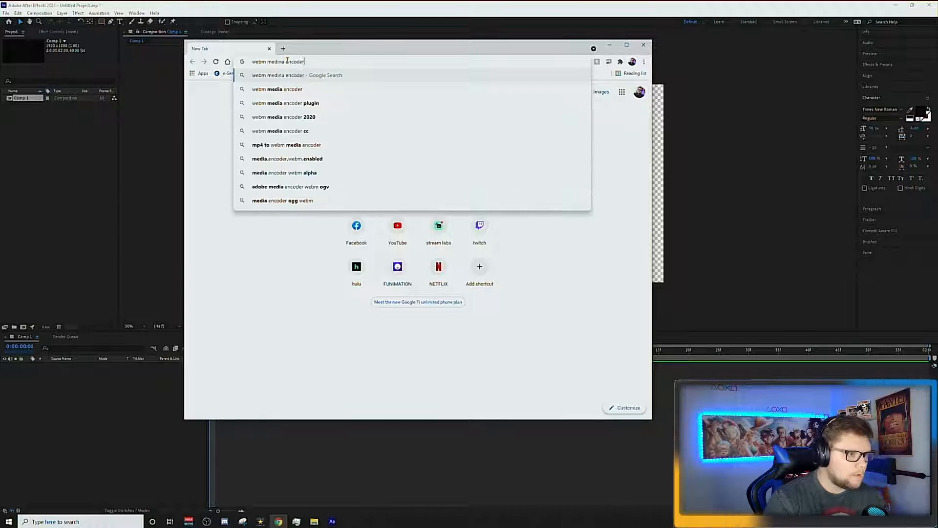
key(Return)
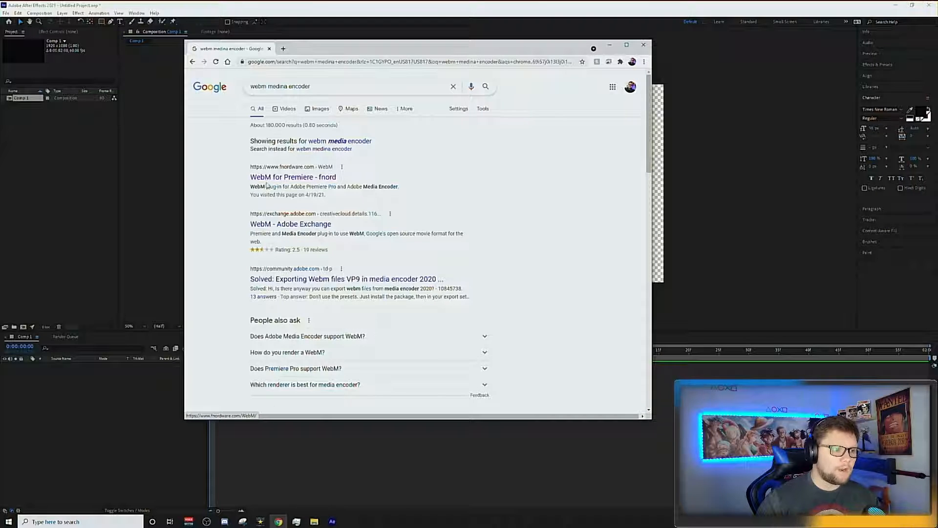
View the WebM for Premiere plug-in page by fnord, and close the browser to return to After Effects.
drag(252, 187, 392, 184)
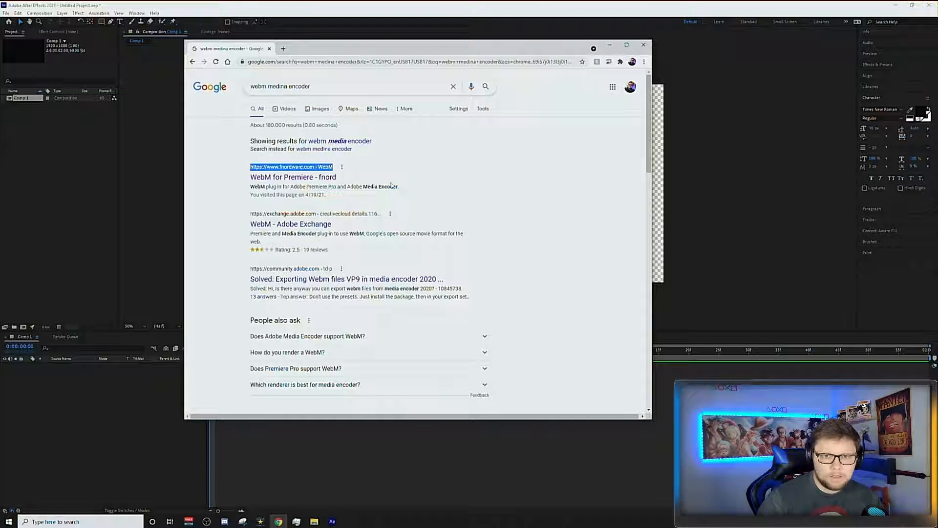
click(268, 178)
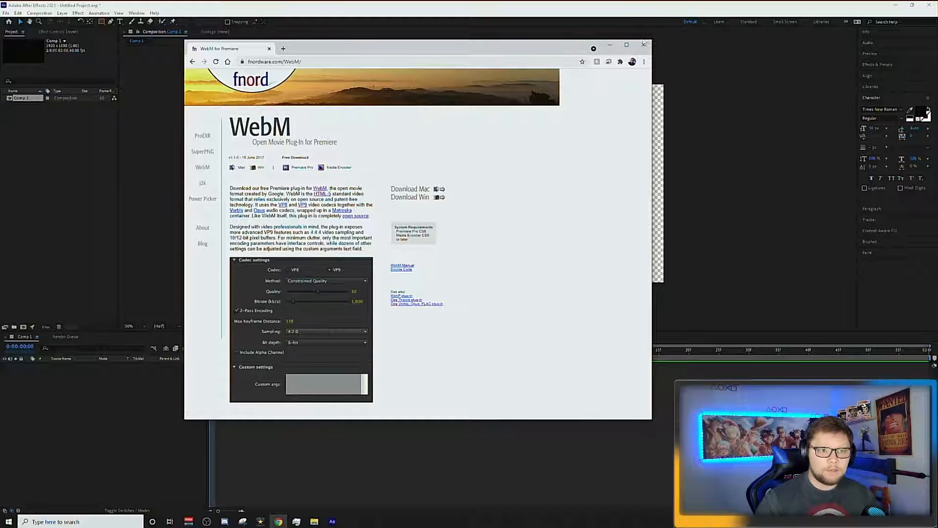
click(643, 46)
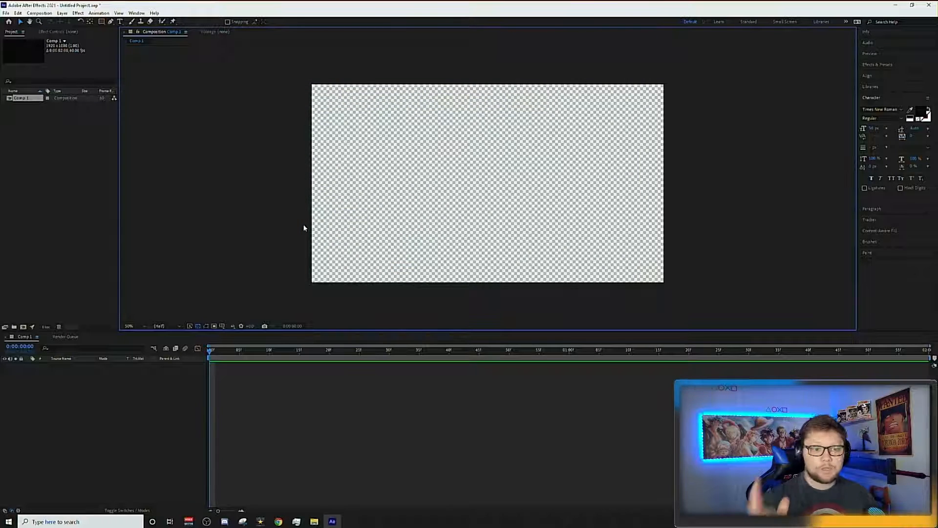
Activate the Rounded Rectangle tool for drawing a shape.
click(101, 22)
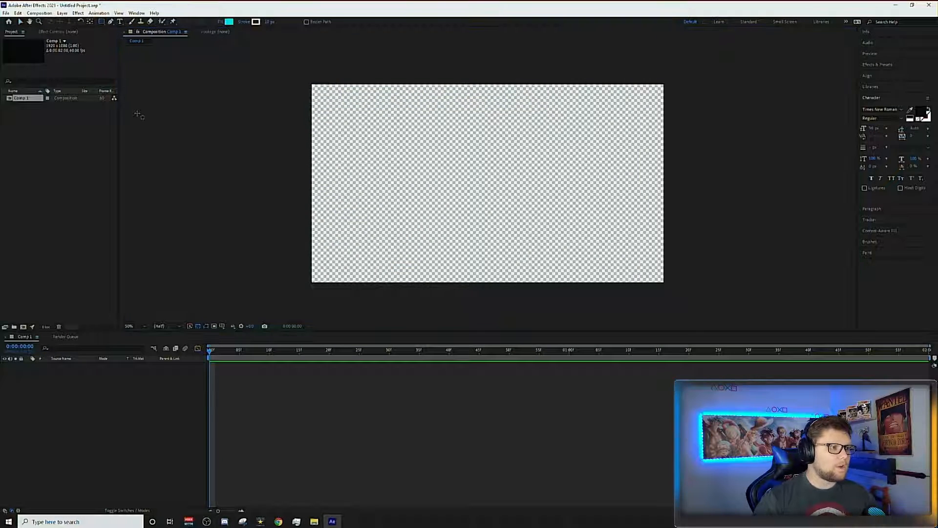
click(102, 22)
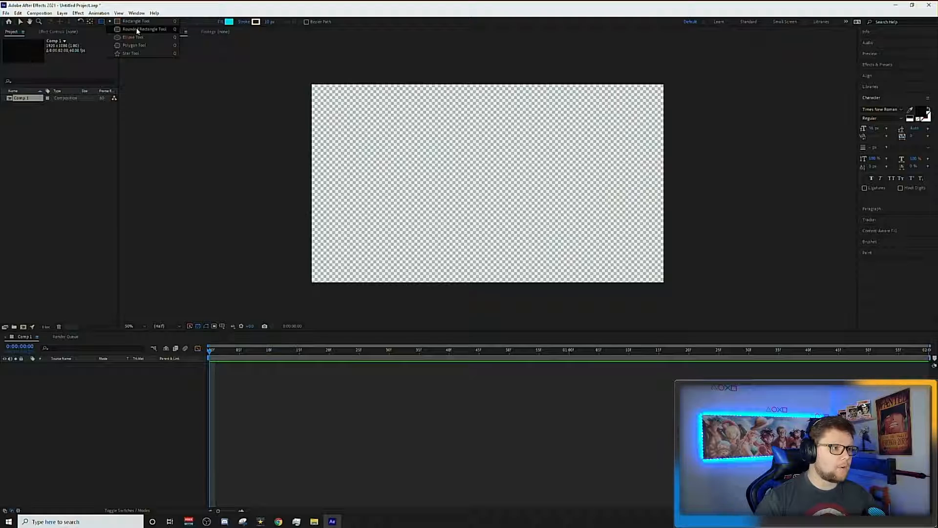
click(93, 32)
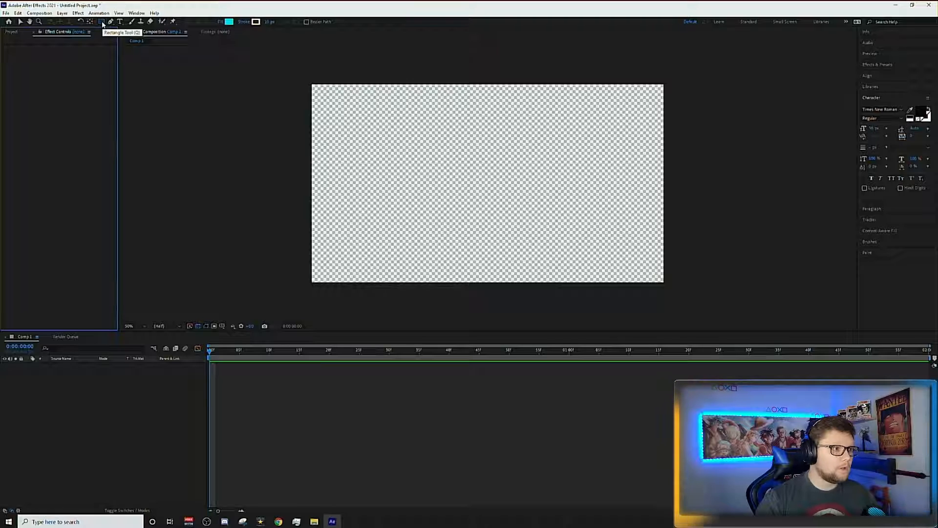
click(102, 22)
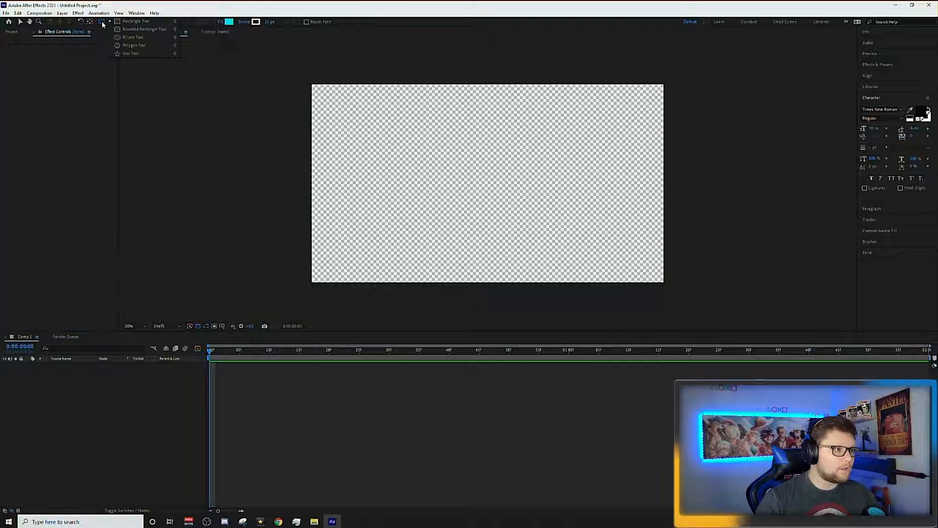
click(128, 31)
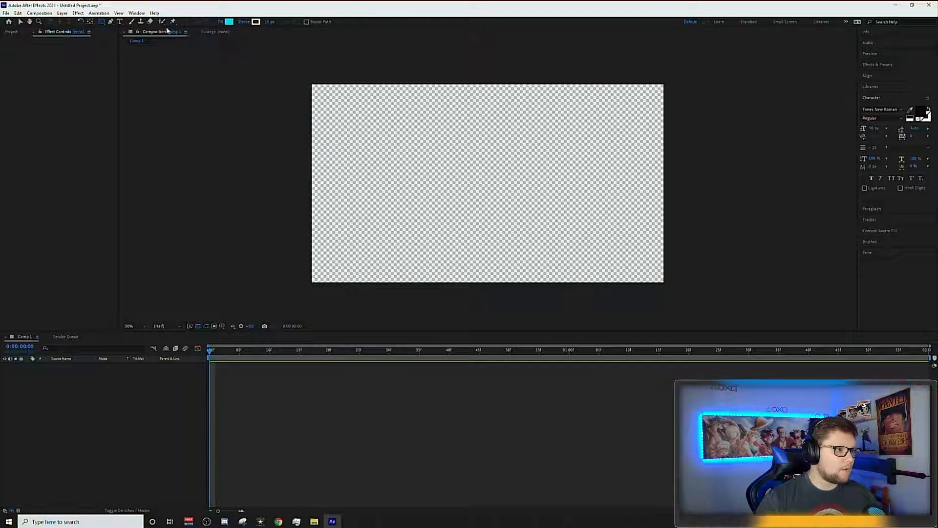
Set the shape fill colour to near-black #111111.
click(228, 21)
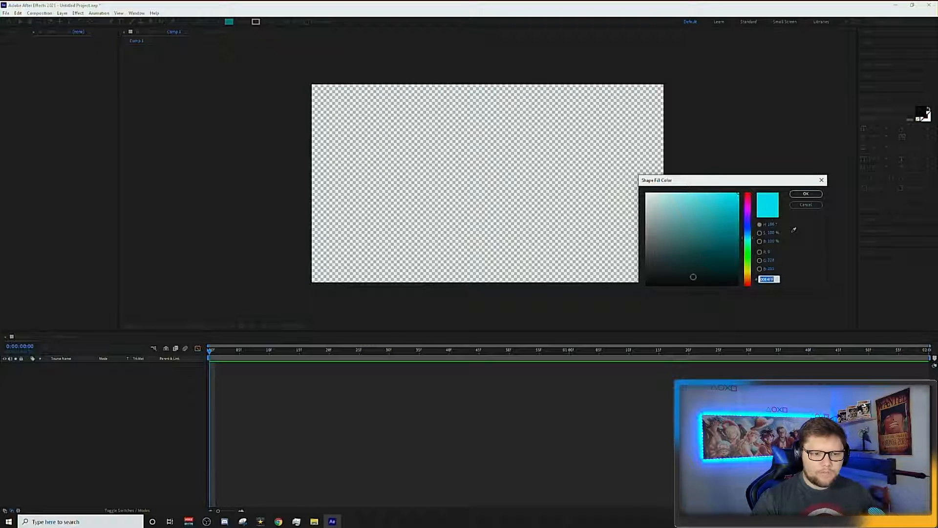
drag(693, 276, 645, 277)
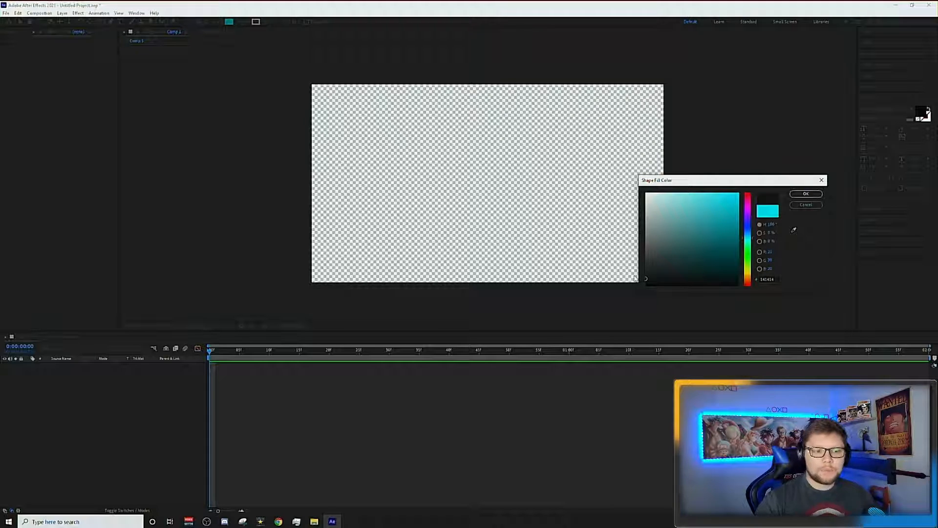
drag(647, 275, 698, 406)
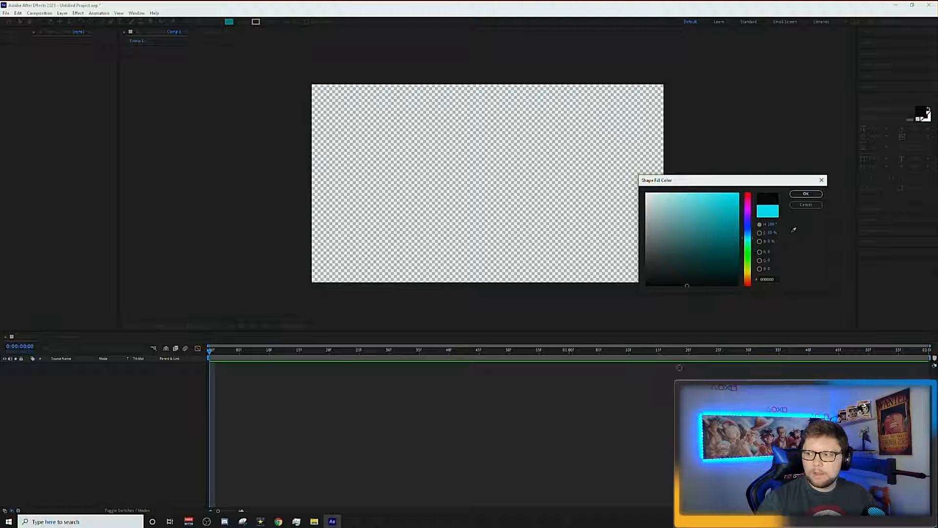
drag(687, 286, 567, 279)
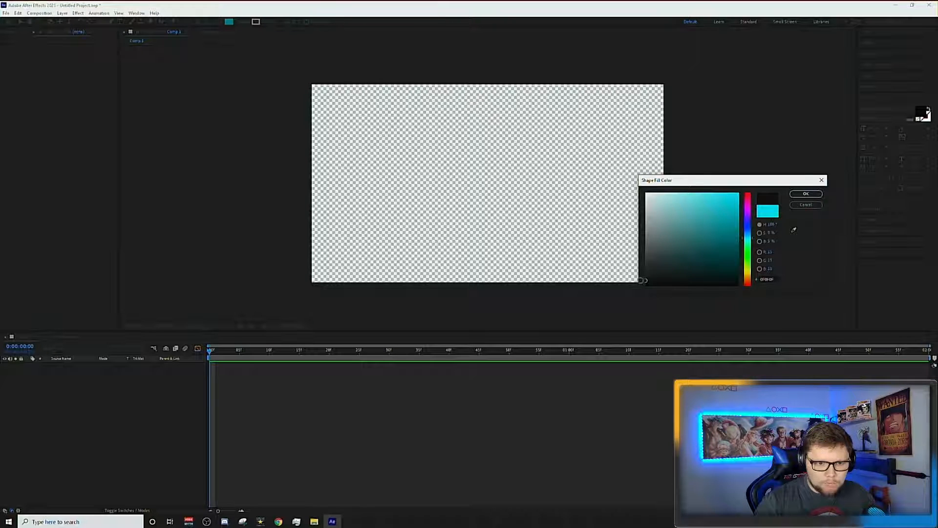
click(644, 280)
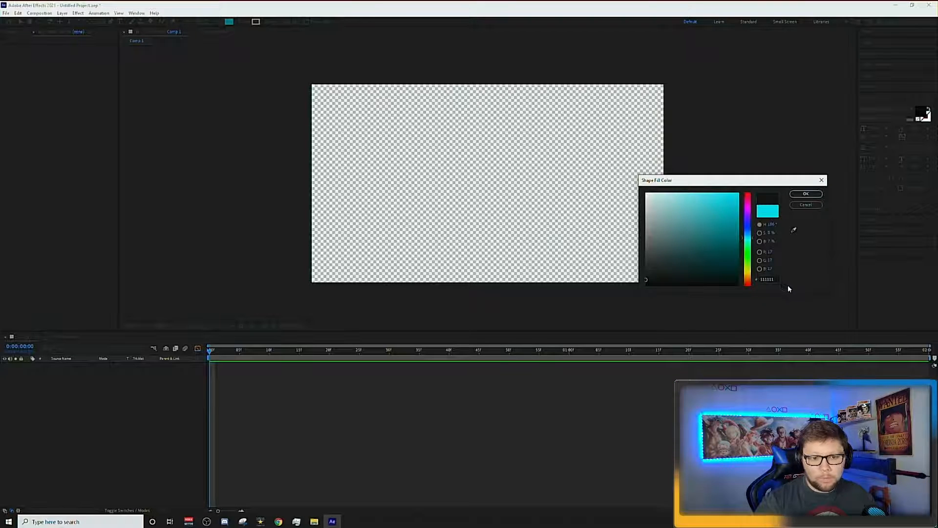
click(806, 195)
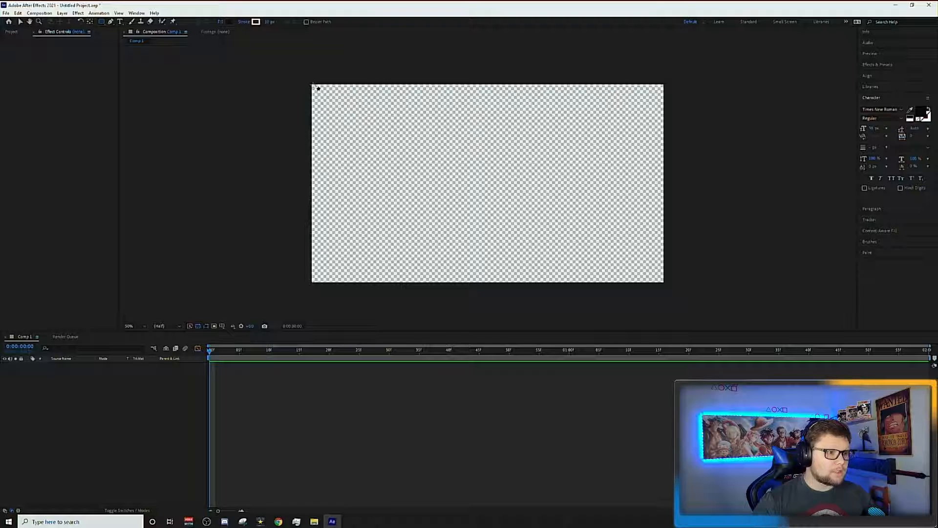
Draw a rounded rectangle covering the whole composition frame and centre it in the composition.
drag(315, 86, 663, 281)
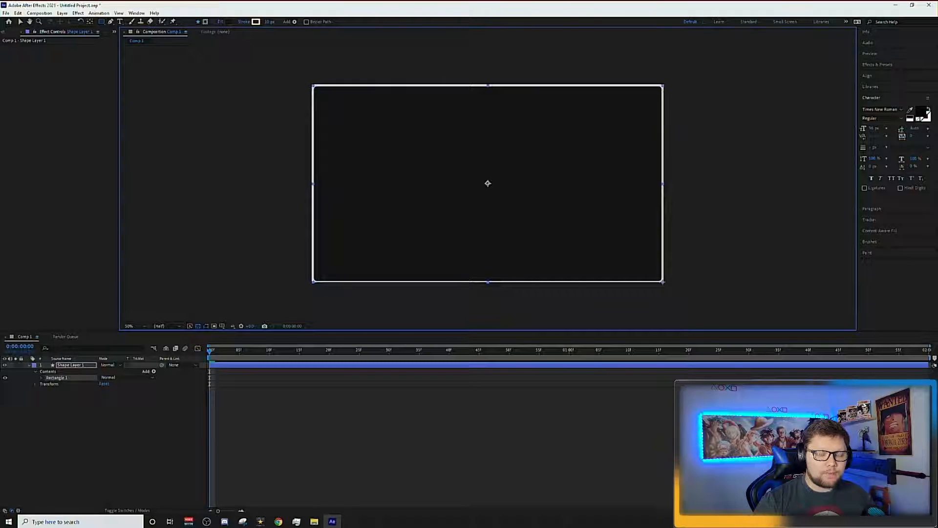
click(872, 77)
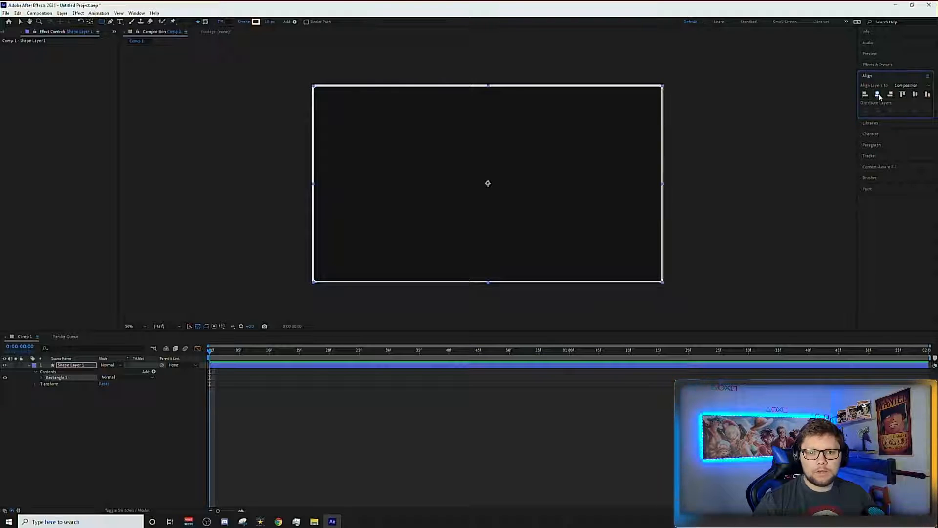
click(916, 95)
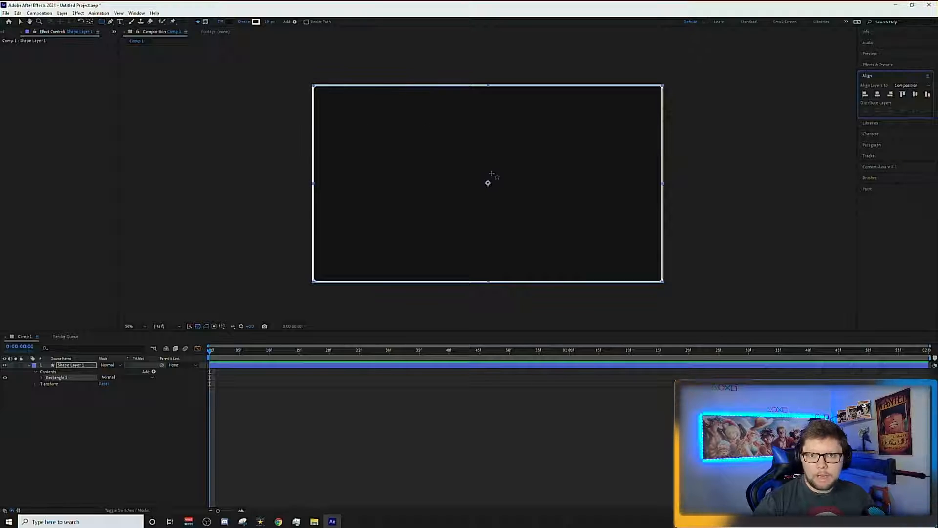
Draw a rounded rectangle mask on the shape layer, inset from the shape's edges by a roughly even margin.
click(206, 22)
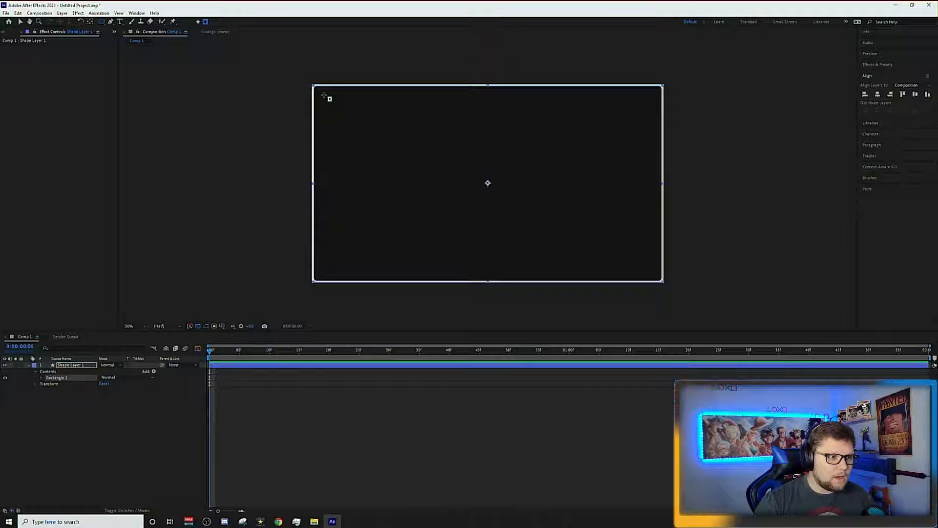
drag(320, 92, 650, 269)
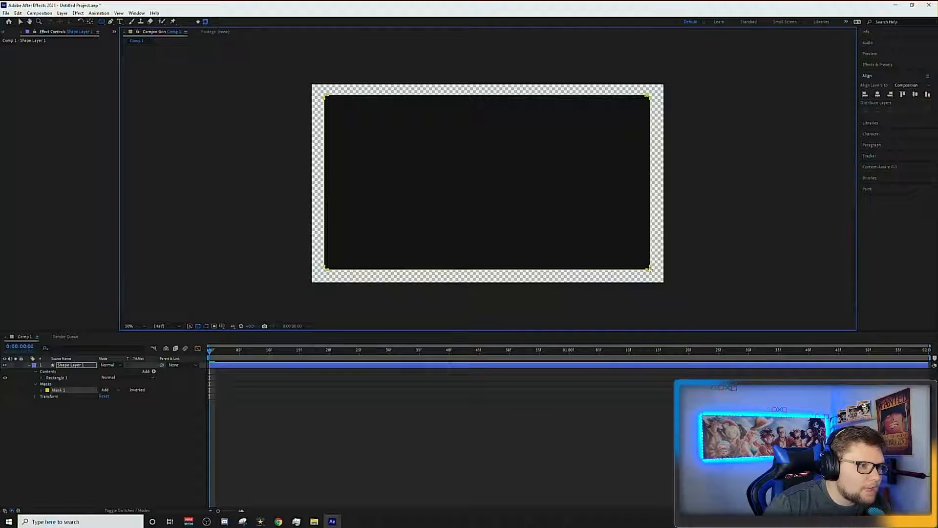
drag(650, 269, 651, 269)
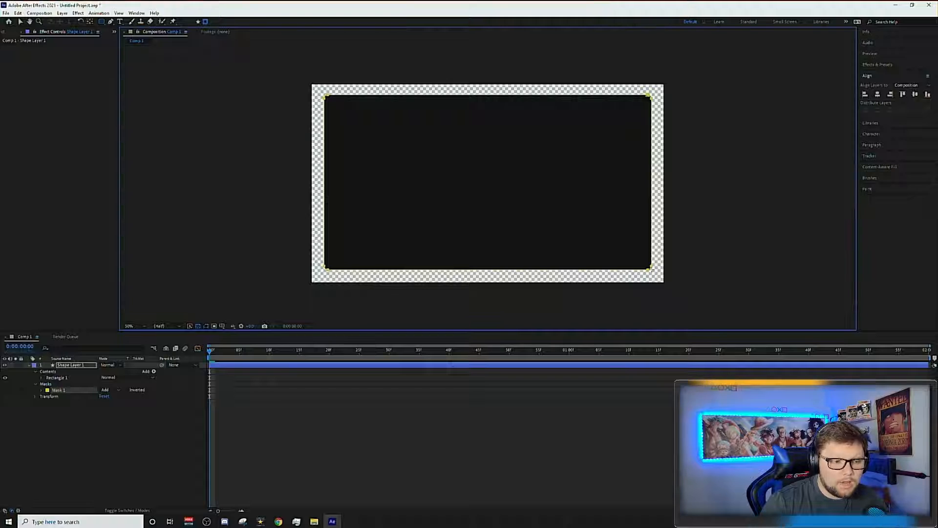
drag(650, 269, 650, 269)
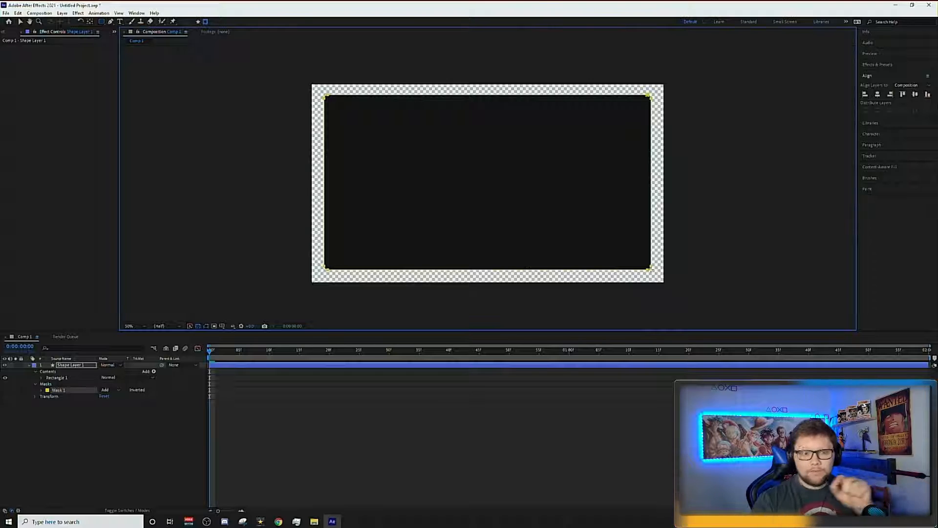
drag(650, 269, 650, 260)
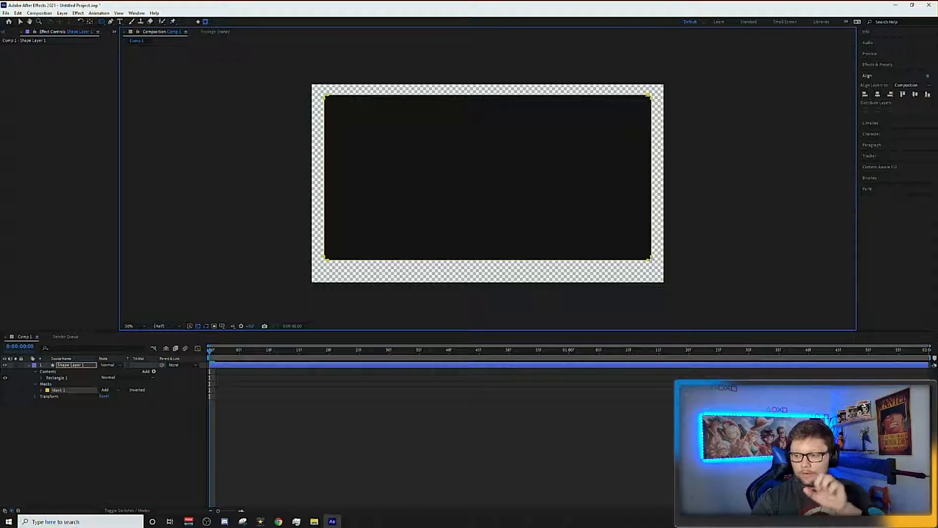
drag(650, 259, 651, 271)
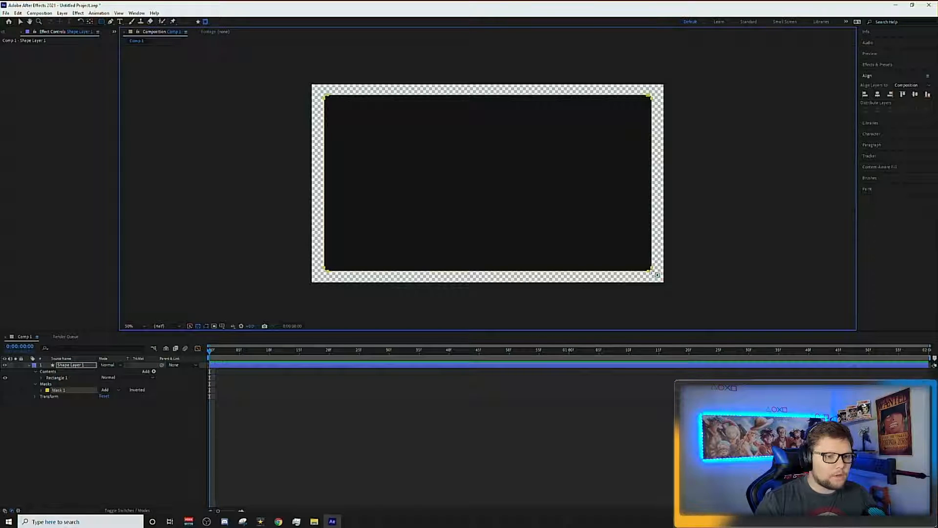
click(881, 99)
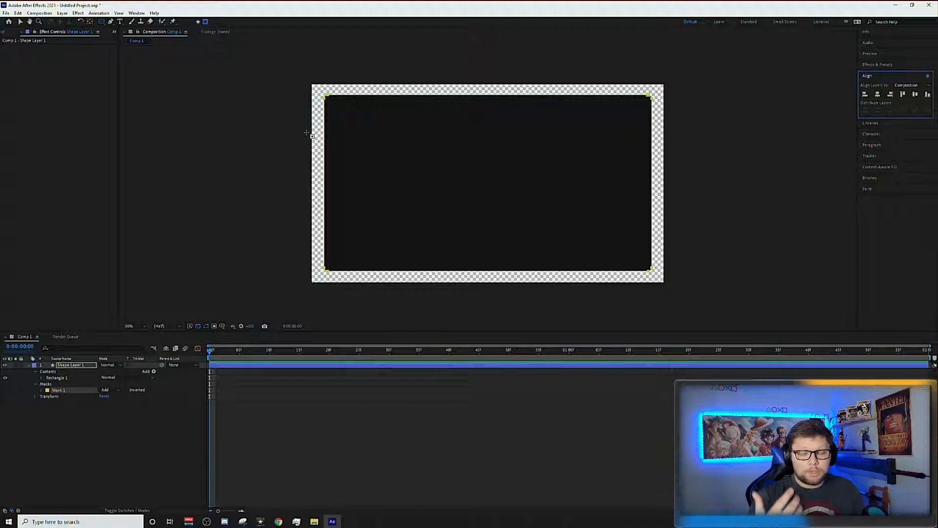
Invert the mask so only the border remains filled, and centre the shape layer vertically in the composition.
click(124, 389)
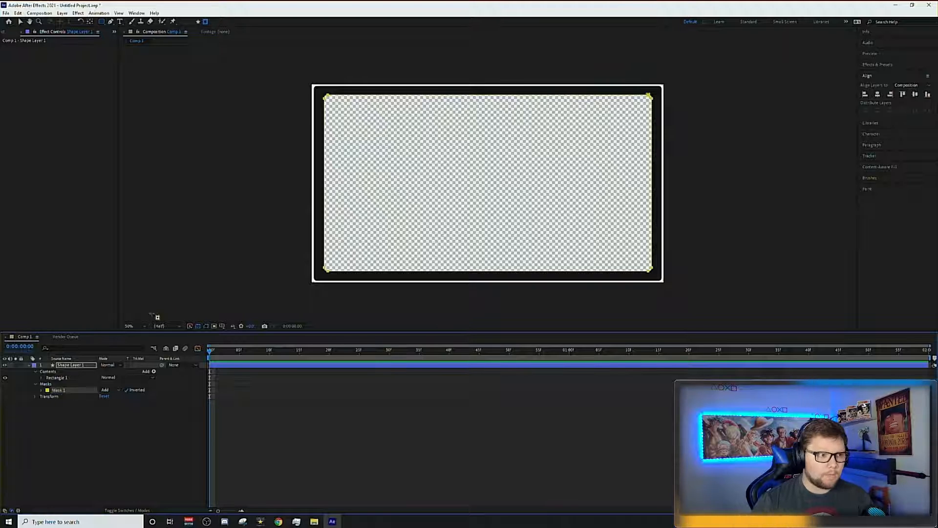
click(715, 147)
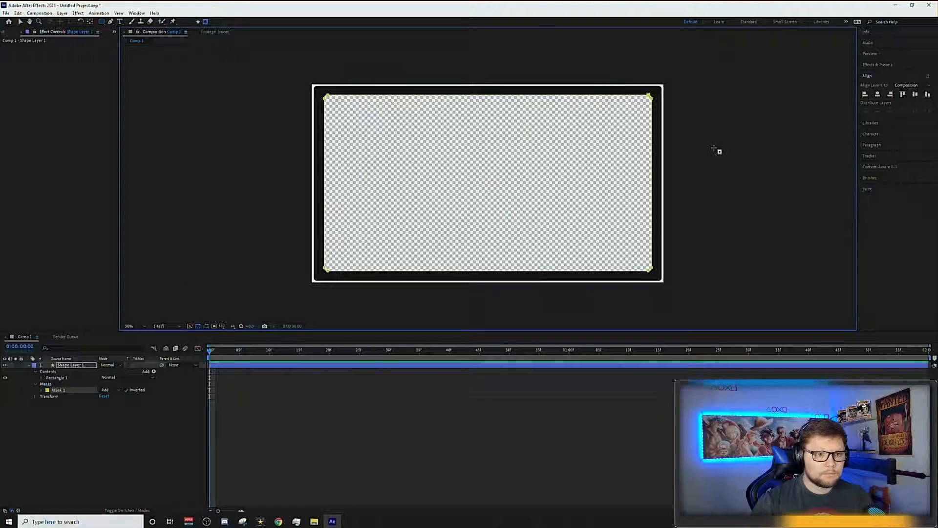
click(106, 404)
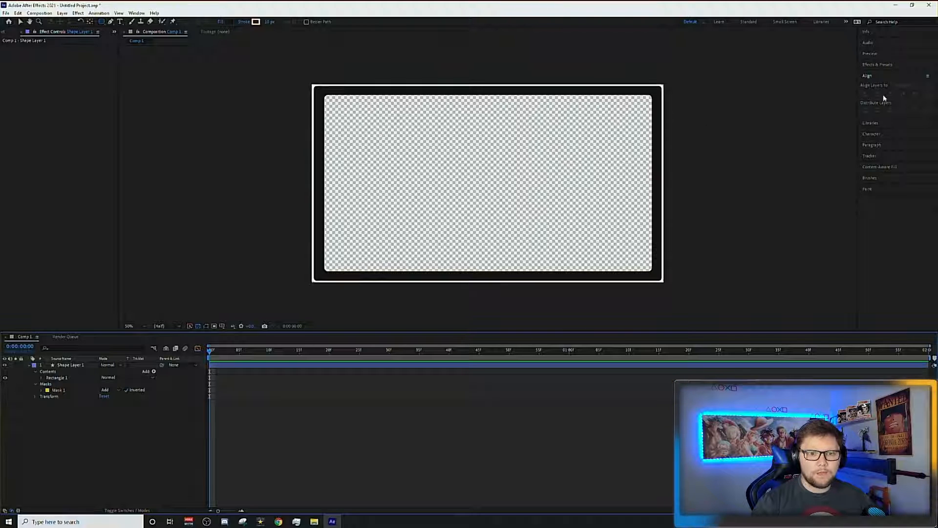
click(624, 157)
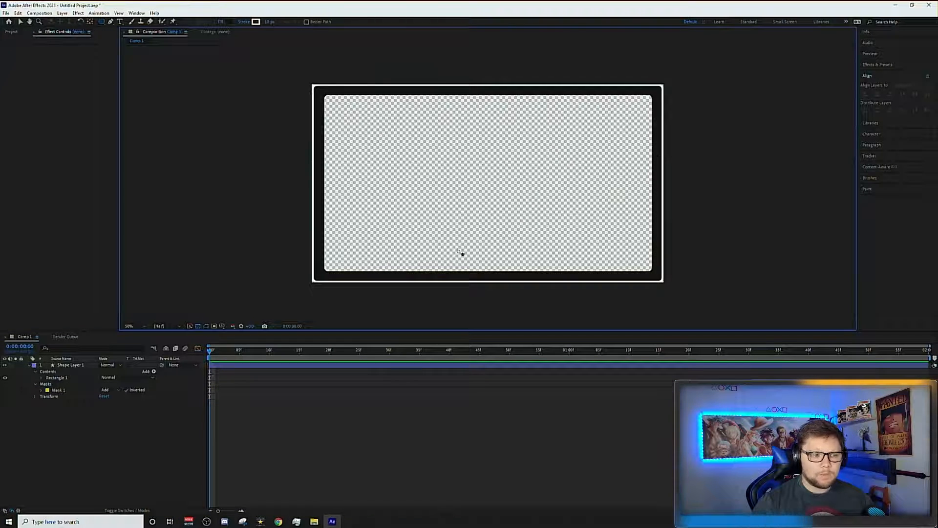
click(59, 366)
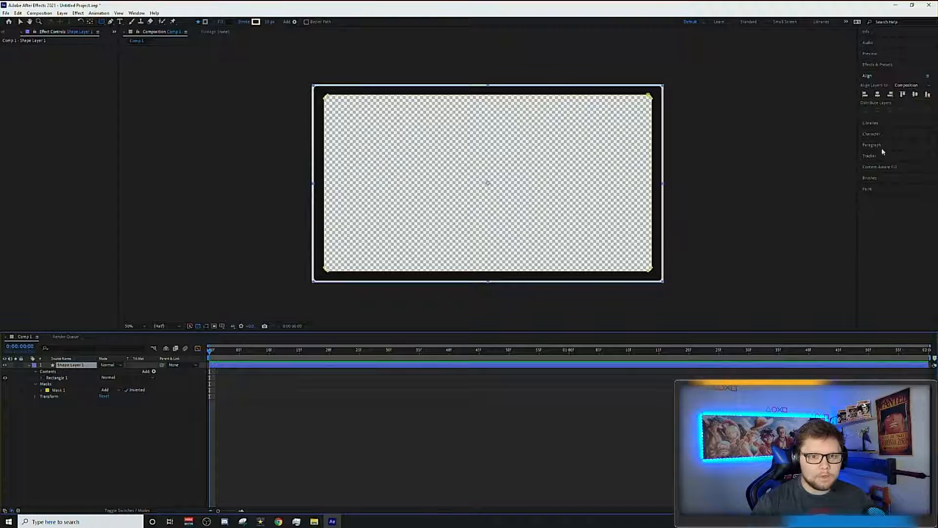
click(916, 93)
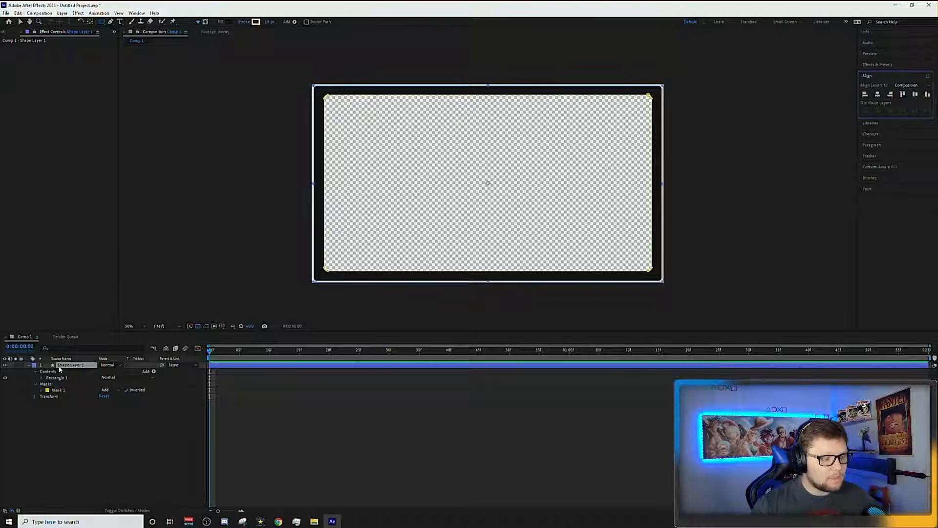
Collapse the shape layer's properties and rename the layer "bottom frame".
click(29, 366)
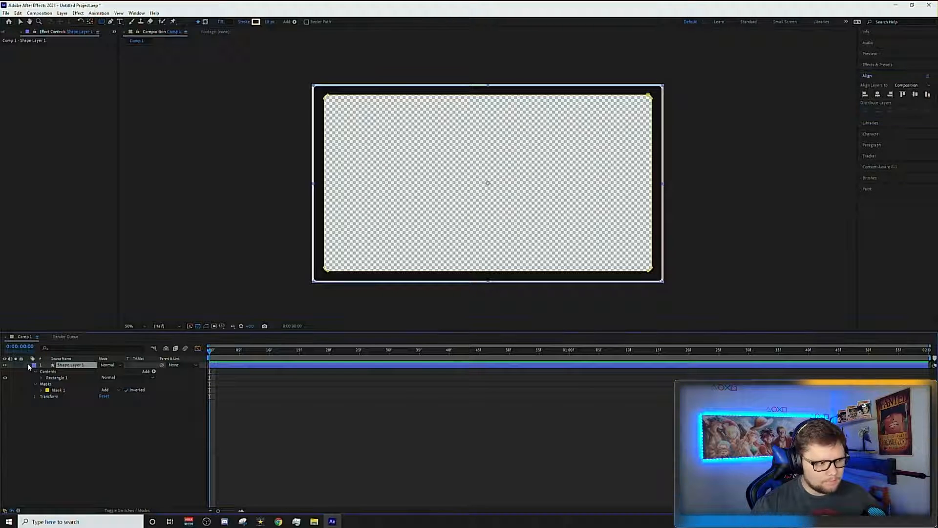
click(102, 380)
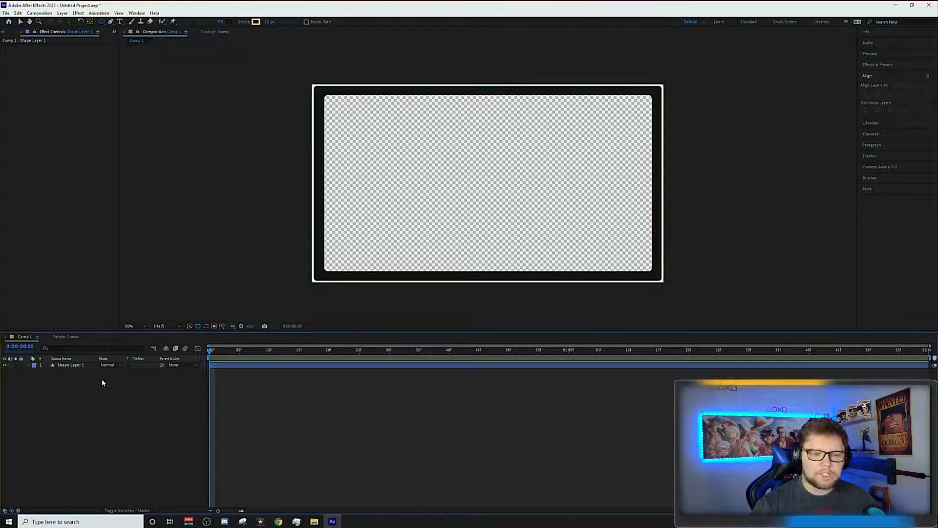
click(79, 366)
right_click(79, 367)
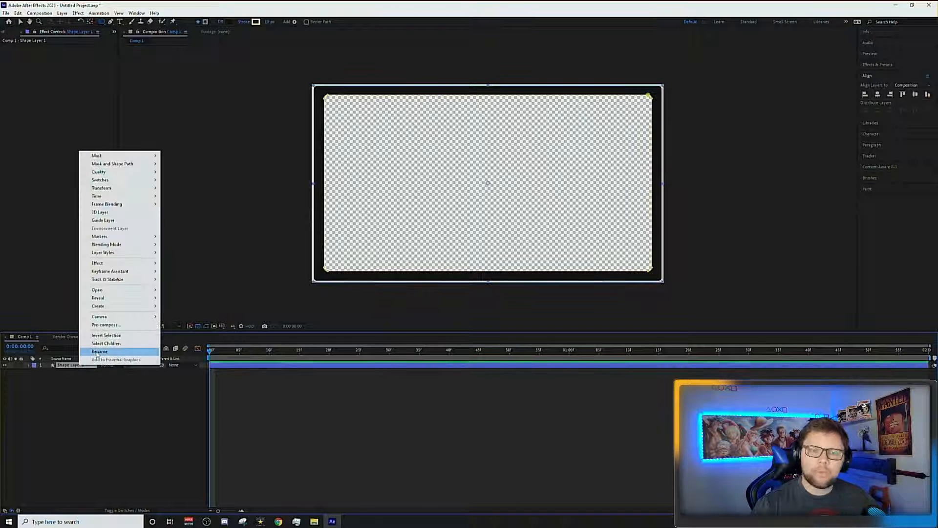
click(96, 351)
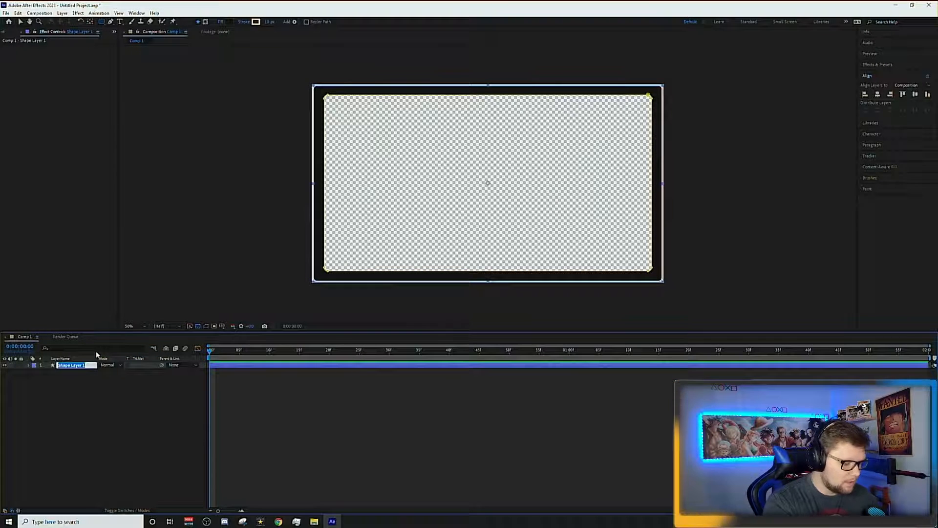
text(bottom frame)
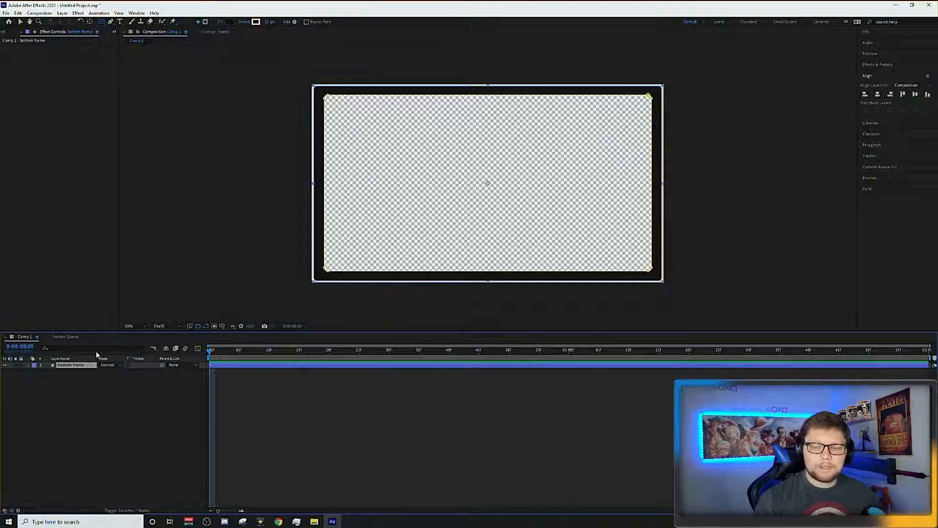
click(89, 386)
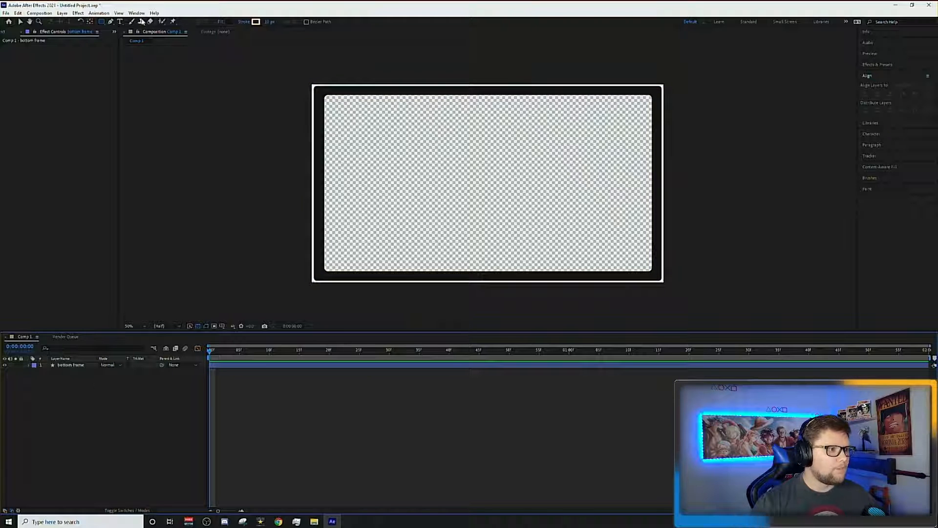
Draw a large circle on a new shape layer with the Ellipse tool, inside the right half of the frame.
click(100, 22)
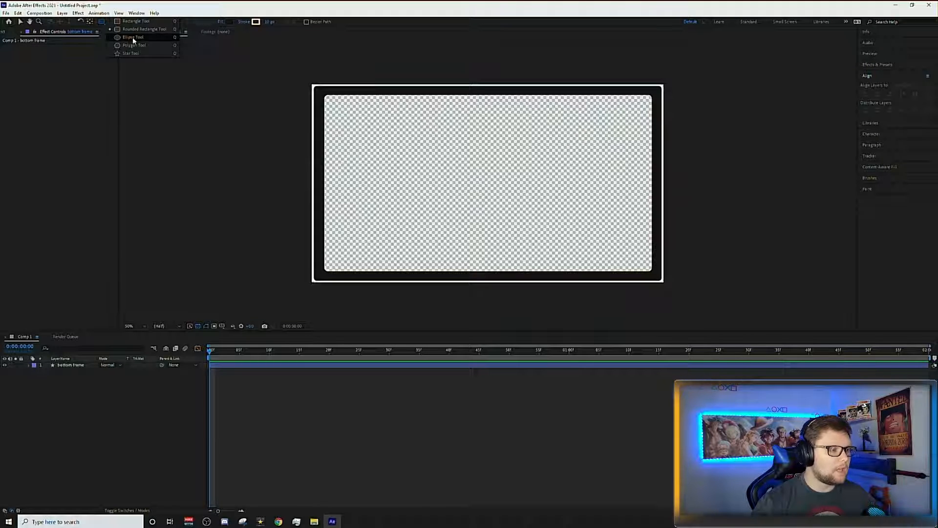
click(133, 37)
click(455, 101)
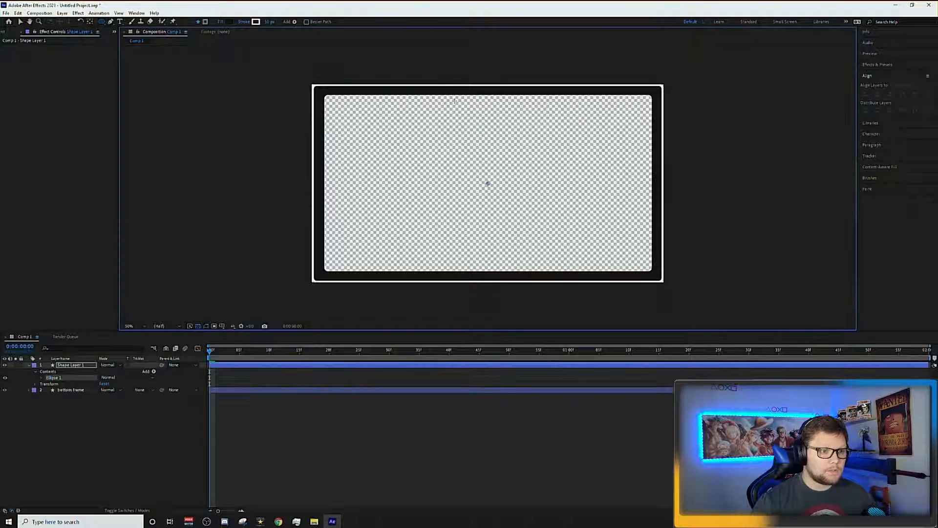
mouse_move(474, 123)
mouse_down()
mouse_move(522, 168)
mouse_move(473, 161)
mouse_move(488, 152)
mouse_move(540, 236)
mouse_move(534, 149)
mouse_move(528, 206)
mouse_move(532, 146)
mouse_move(550, 178)
mouse_move(532, 179)
mouse_move(540, 195)
mouse_move(522, 165)
mouse_move(631, 276)
mouse_move(497, 147)
mouse_move(563, 217)
mouse_up()
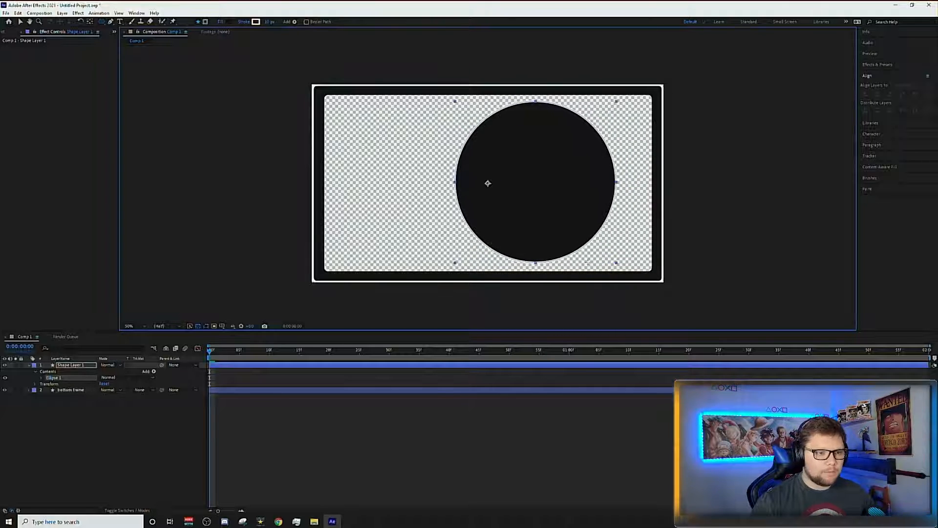
Set the circle's fill colour to bright cyan.
click(228, 21)
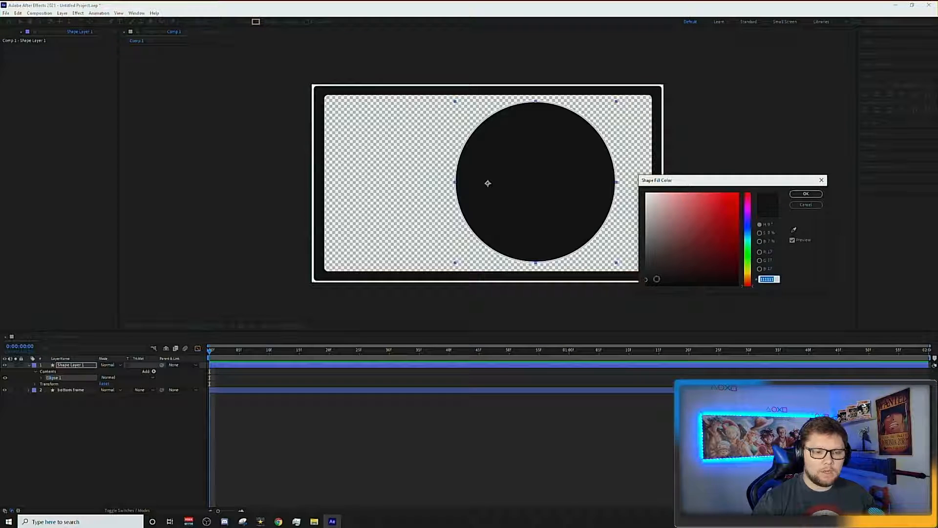
click(747, 241)
click(737, 195)
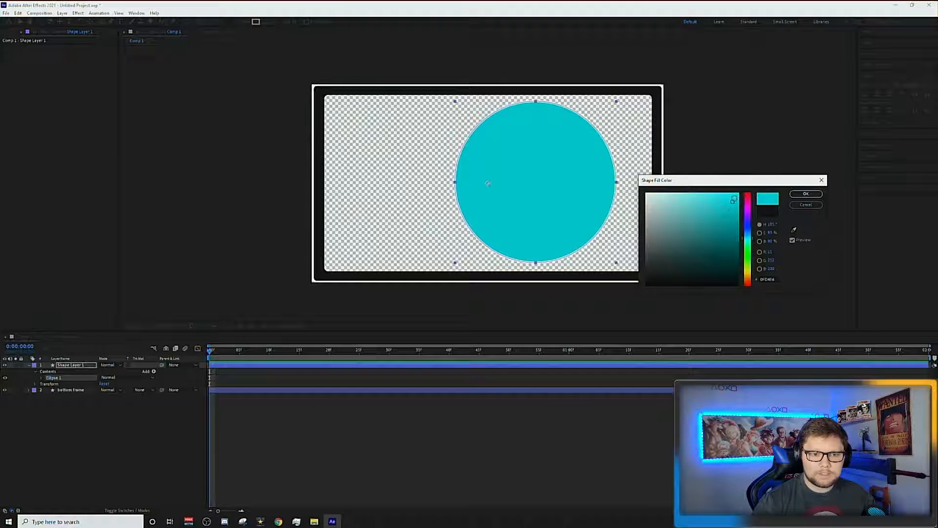
click(806, 194)
Move the circle onto the frame's top-left corner and enable Position keyframing for its layer at 0:00:00:00.
click(20, 22)
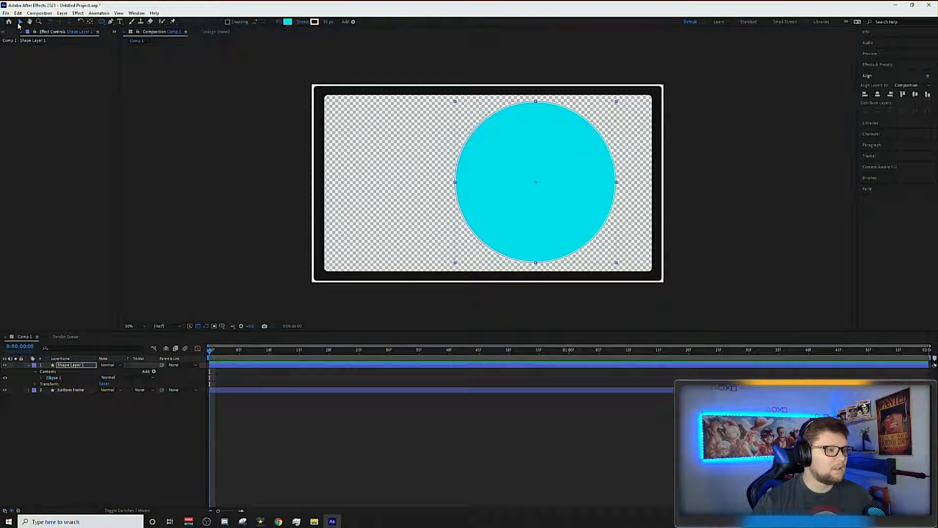
mouse_move(564, 226)
mouse_down()
mouse_move(569, 214)
mouse_move(561, 220)
mouse_up()
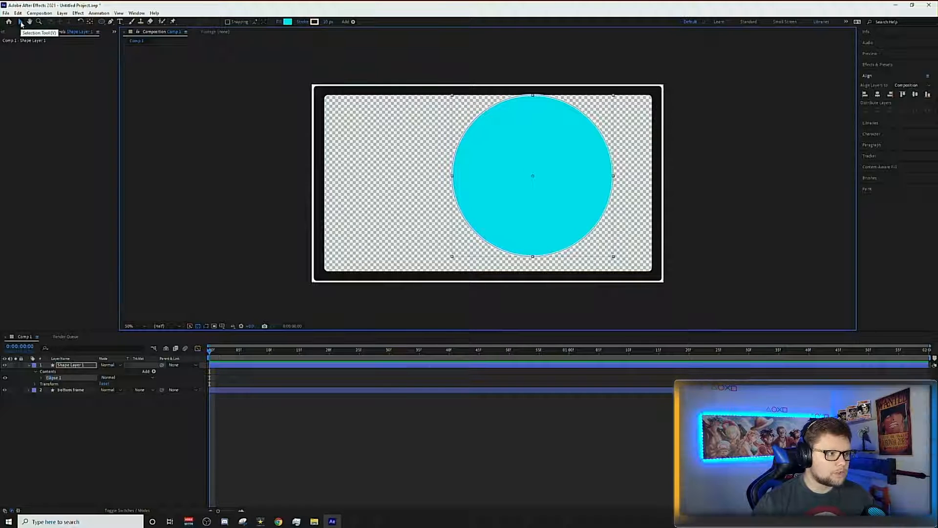
drag(545, 157, 329, 119)
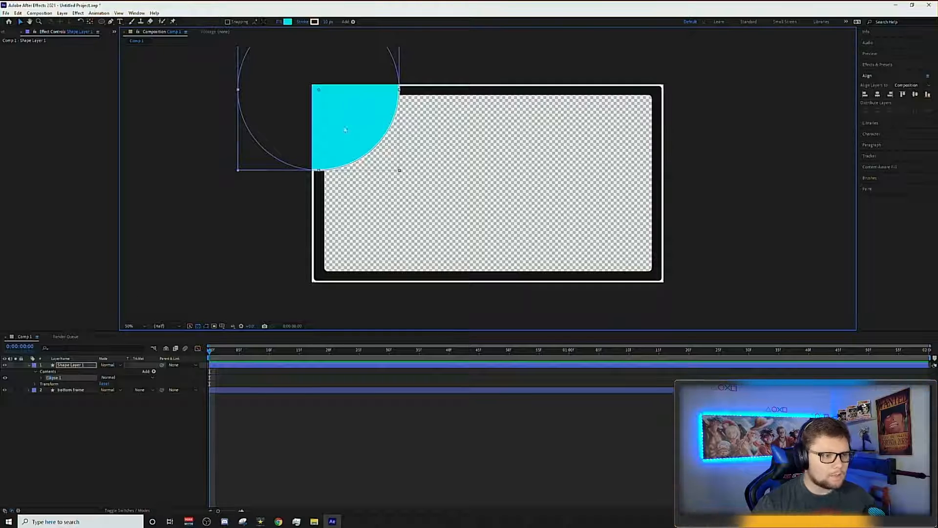
key(p)
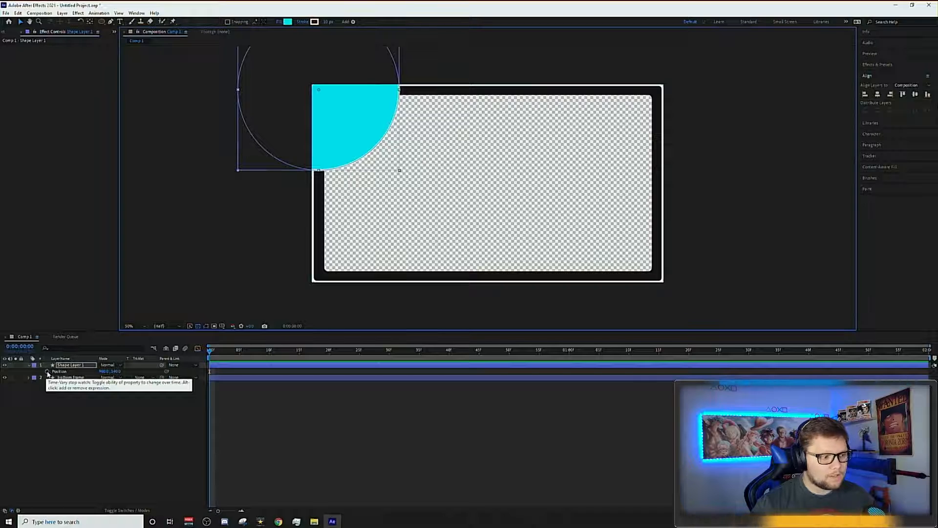
click(48, 374)
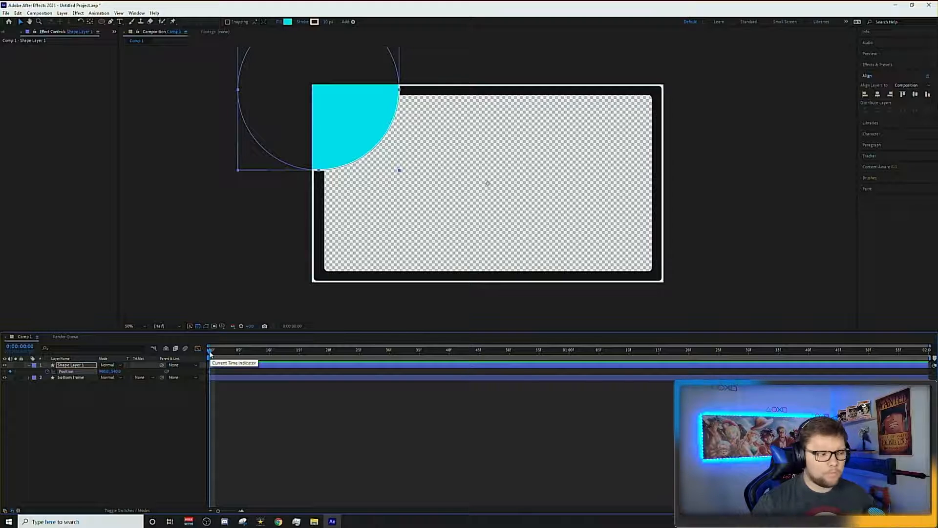
Keyframe the circle's position at the frame's top-right corner at 0:00:00:30.
drag(211, 355, 391, 364)
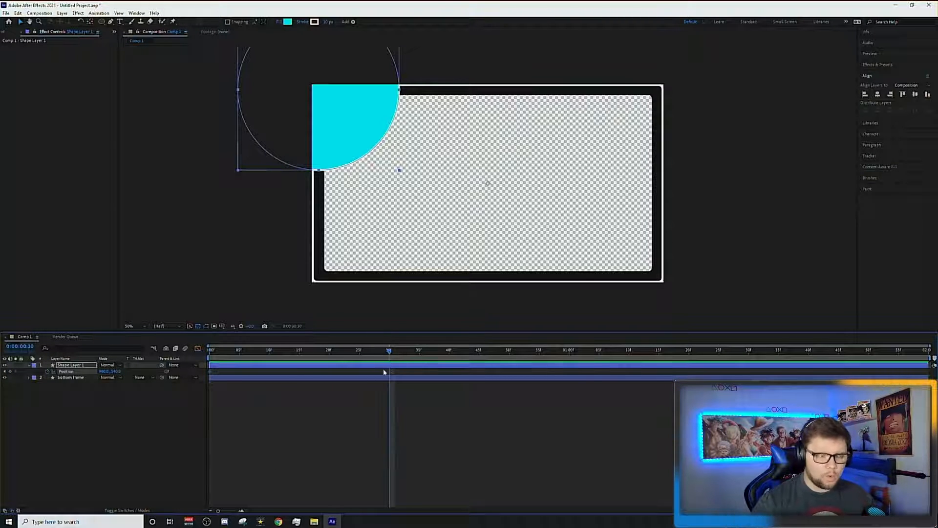
click(345, 128)
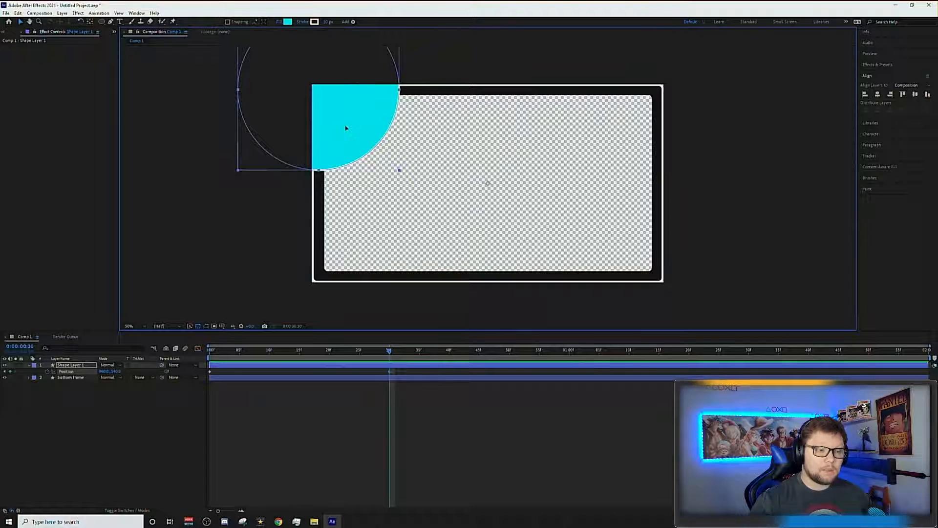
drag(345, 128, 684, 137)
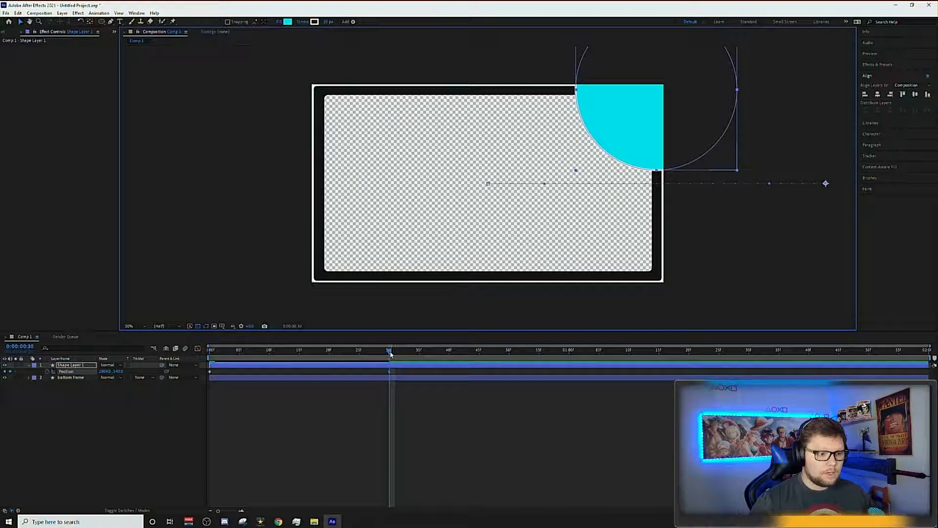
Keyframe the circle's position at the bottom-right corner at 0:00:01:00 and at the bottom-left corner at 0:00:01:30.
drag(390, 353, 570, 350)
drag(708, 132, 724, 318)
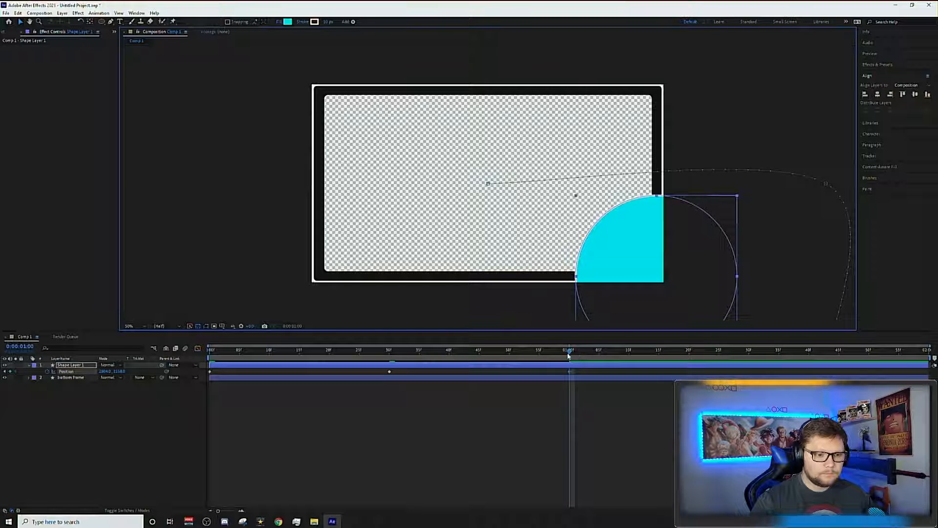
drag(569, 355, 603, 357)
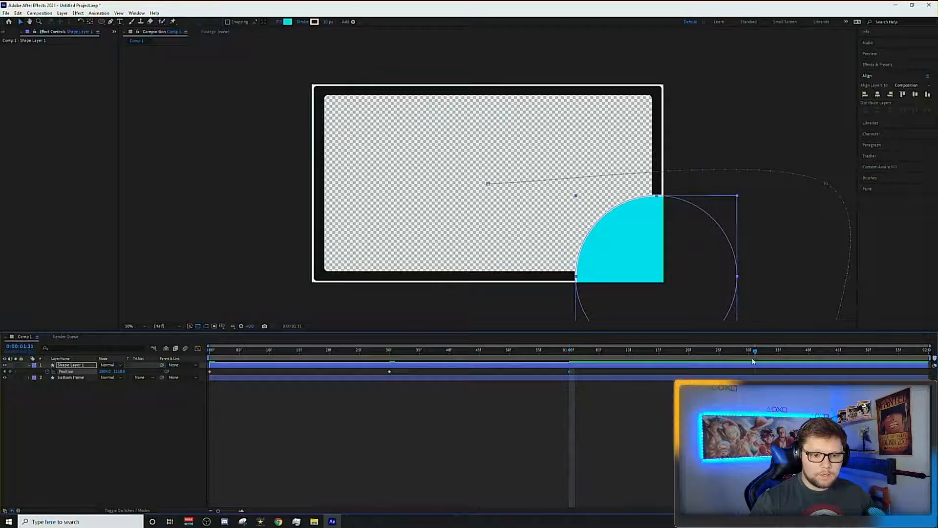
drag(705, 305, 369, 328)
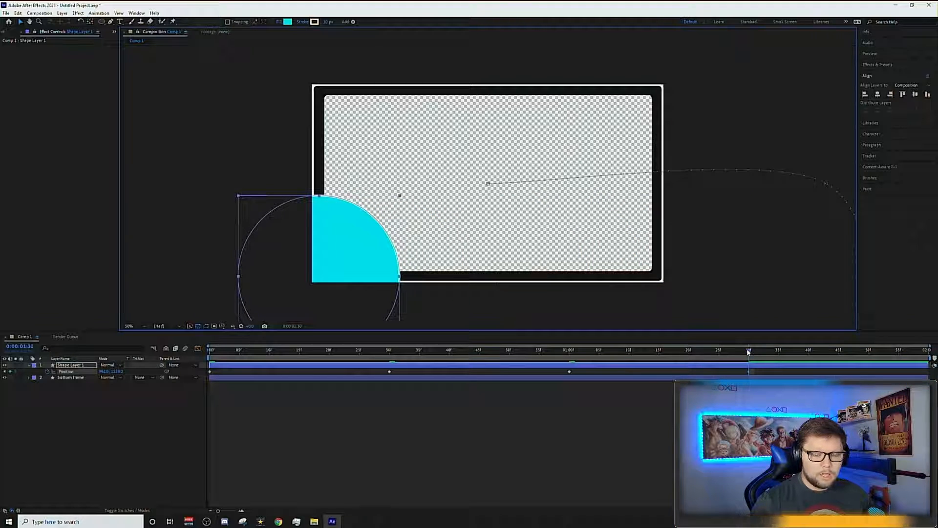
Copy the circle's first Position keyframe to 0:00:01:59 so the motion loops back to its starting corner.
drag(748, 350, 924, 350)
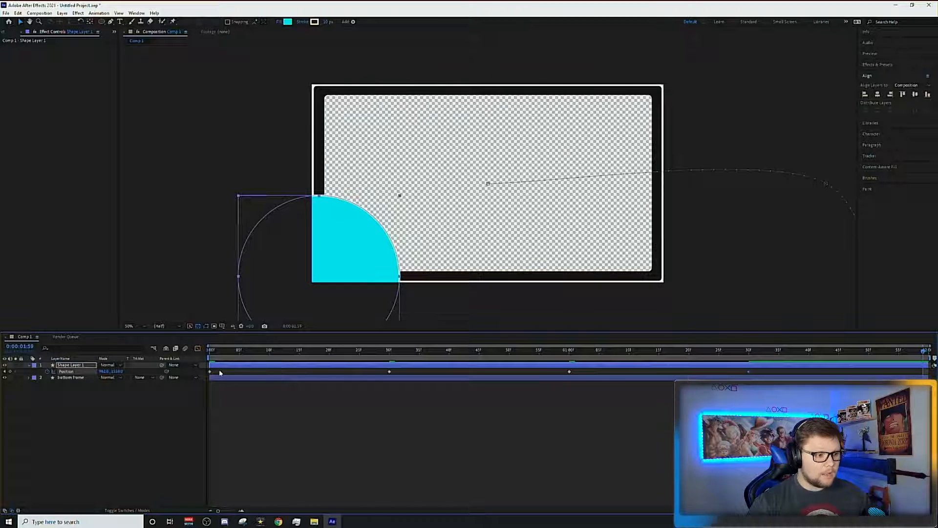
drag(217, 369, 209, 376)
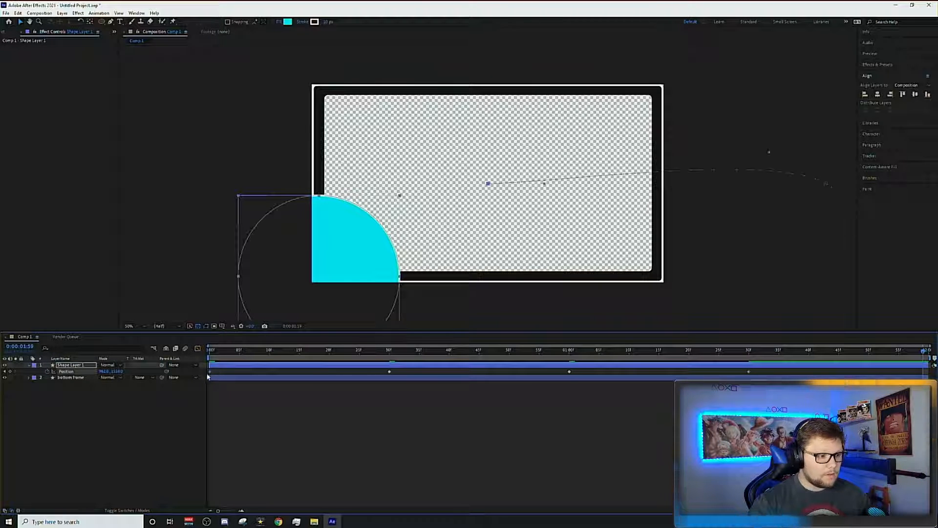
key(ctrl+c)
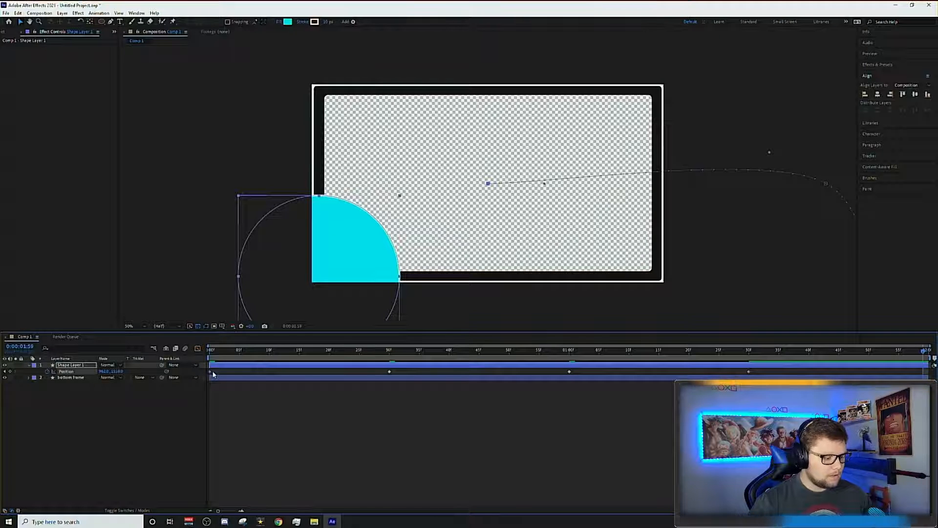
key(ctrl+v)
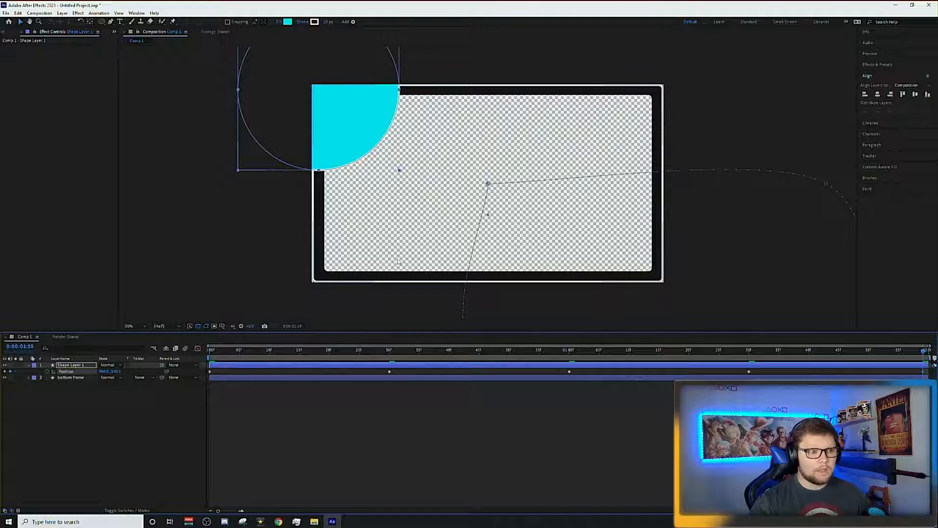
Preview the circle's motion around the frame and return the playhead to 0:00:00:00.
key(space)
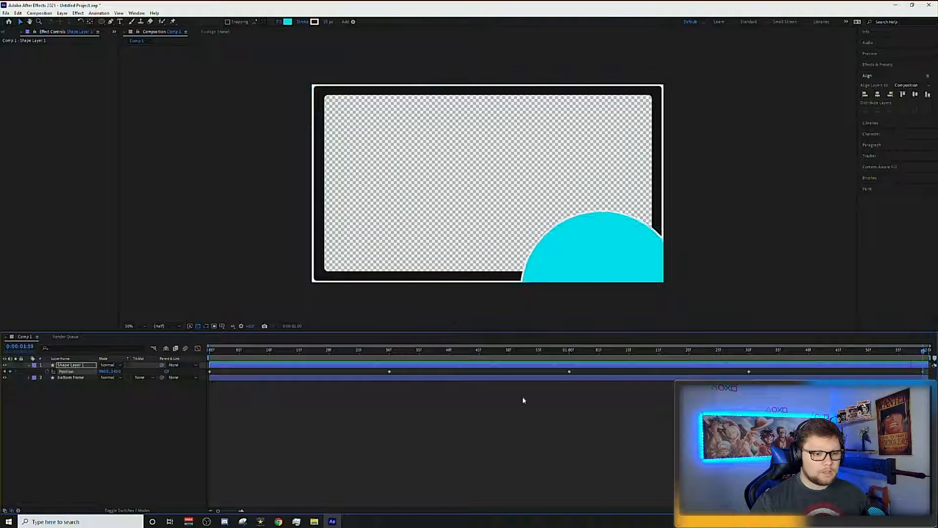
click(597, 357)
drag(601, 353, 168, 385)
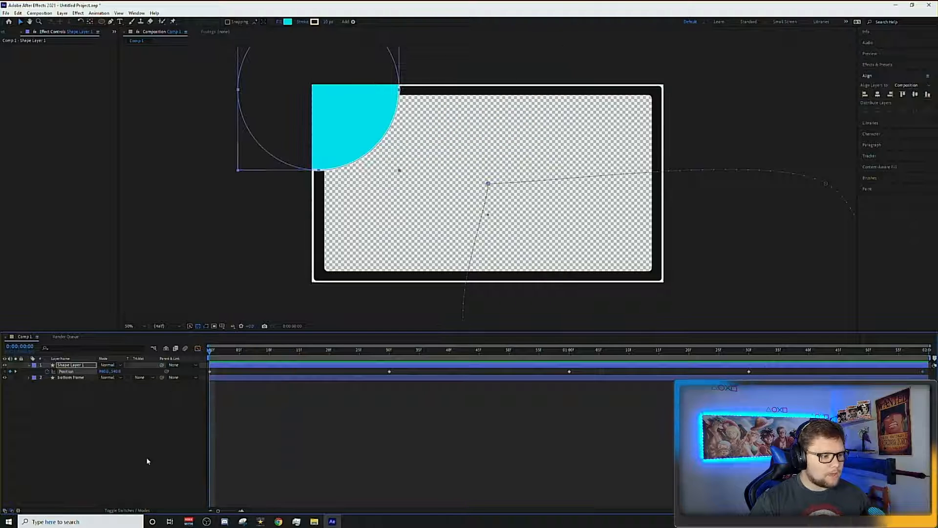
Duplicate the bottom frame layer and place the copy above the circle's layer in the stack.
click(76, 380)
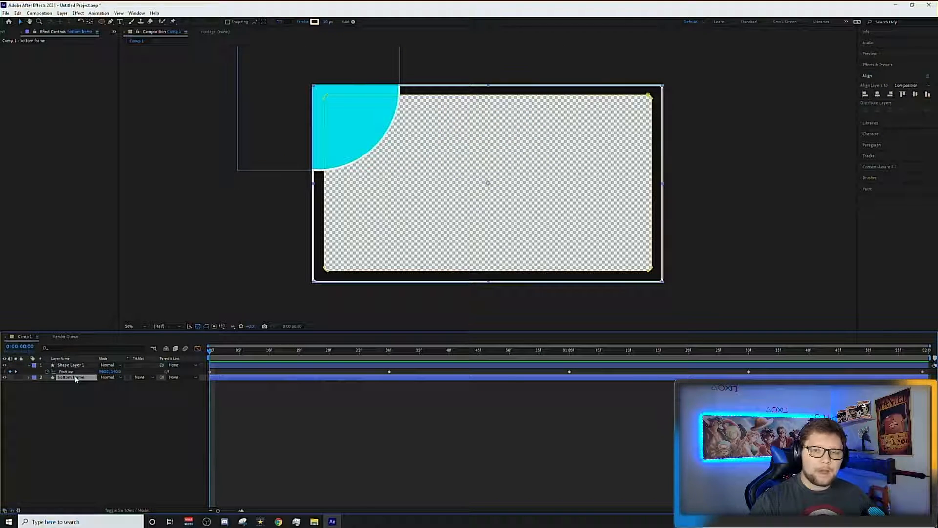
key(ctrl+d)
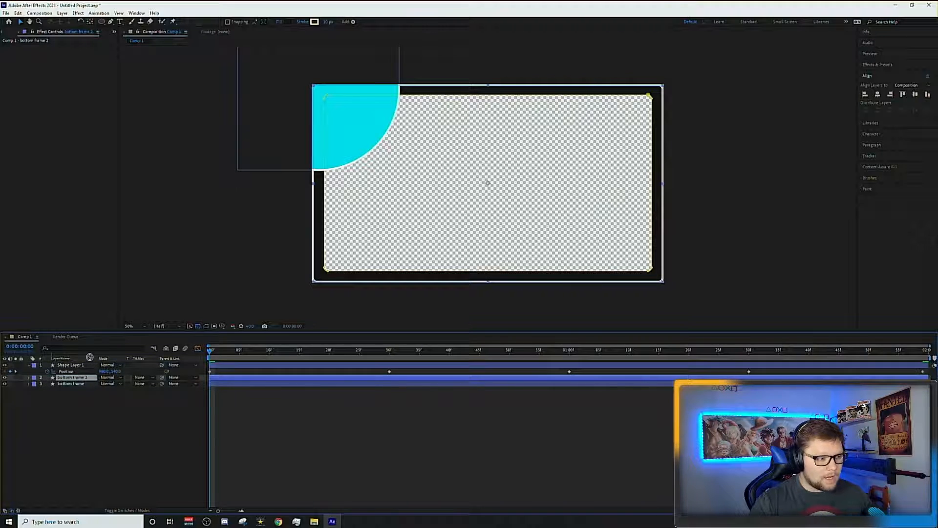
drag(89, 366, 89, 364)
Rename the circle's shape layer as "cyan circle".
right_click(79, 372)
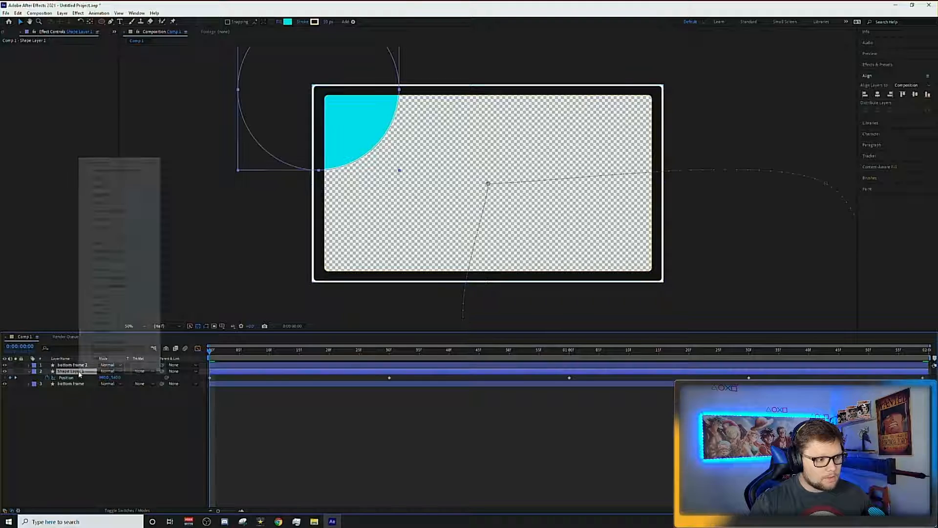
click(90, 359)
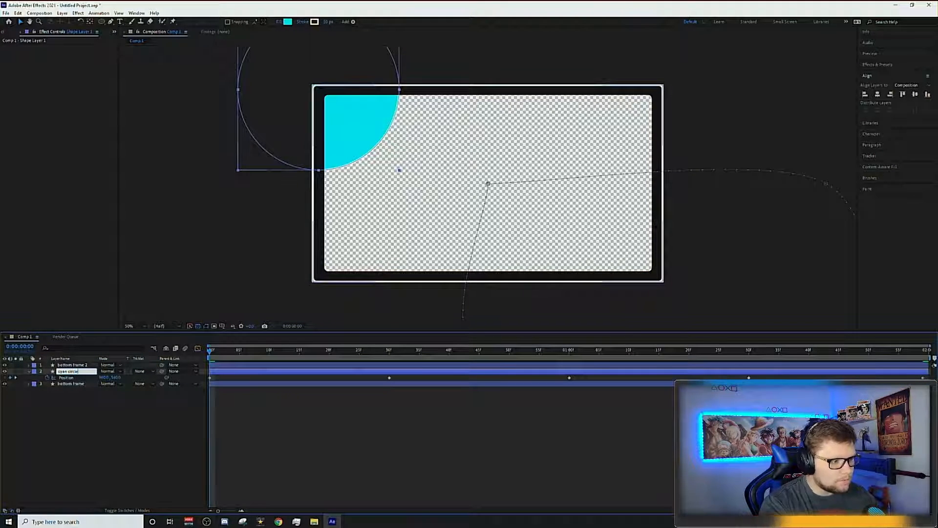
text(cyan circle)
key(Return)
Rename the duplicated frame layer above the circle as "top frame".
click(73, 365)
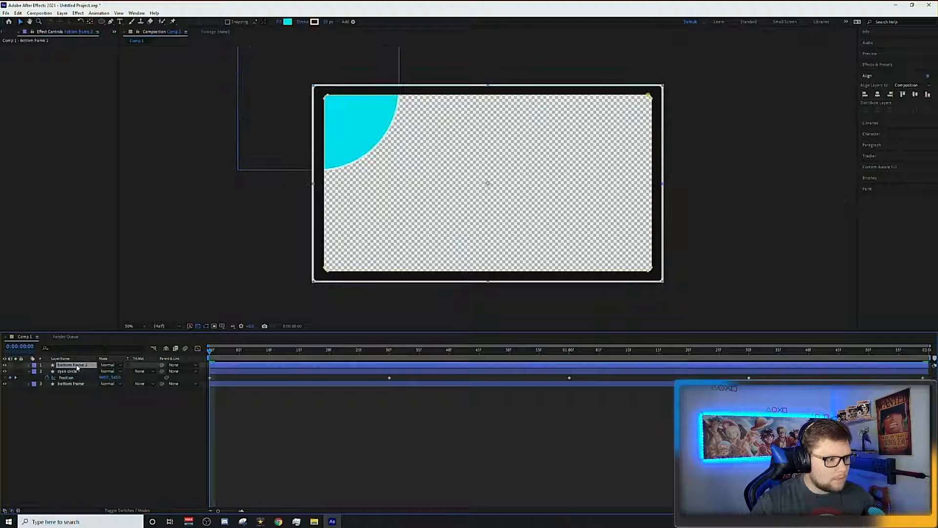
right_click(77, 365)
click(88, 351)
text(top)
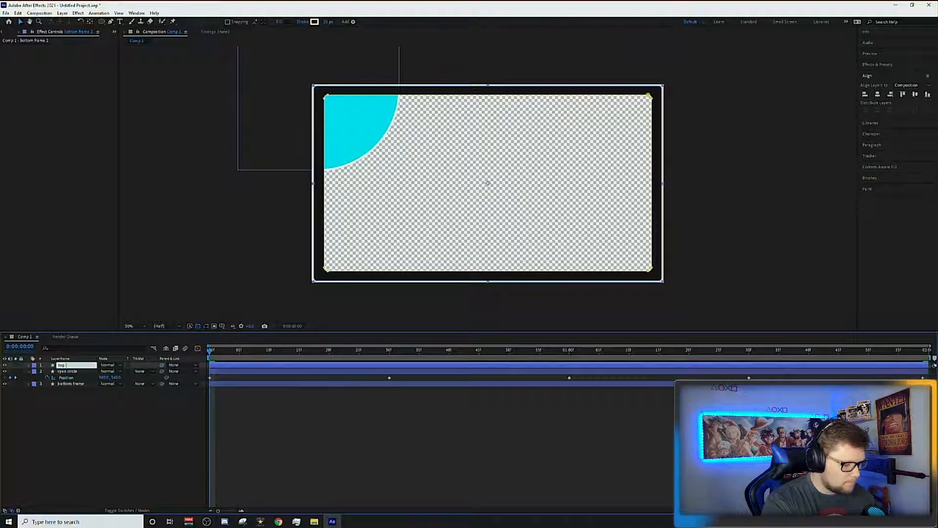
text( frame)
key(Return)
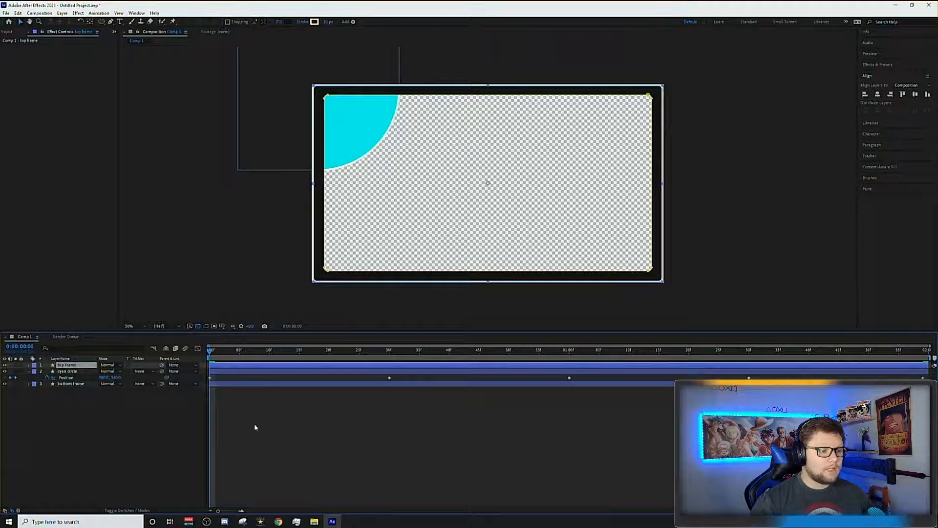
Preview the layered animation and set the cyan circle's track matte to Alpha Matte "top frame".
key(space)
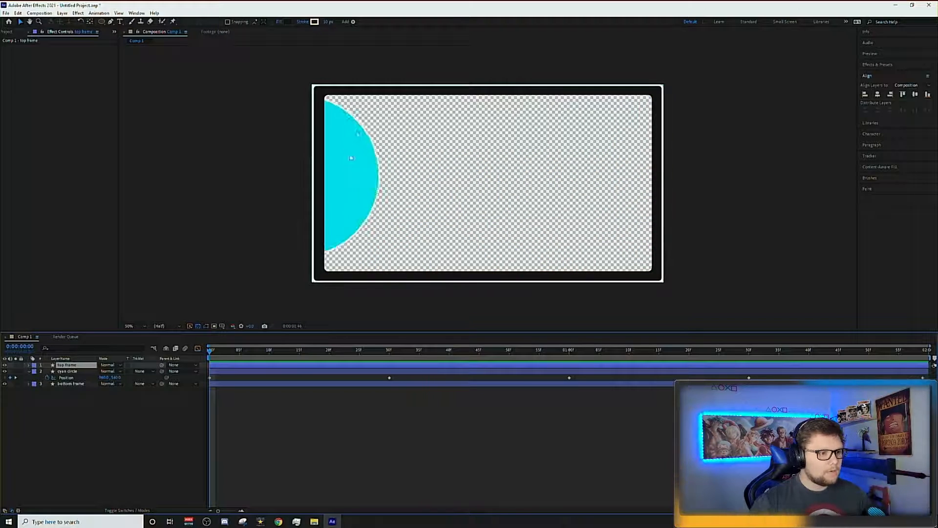
key(space)
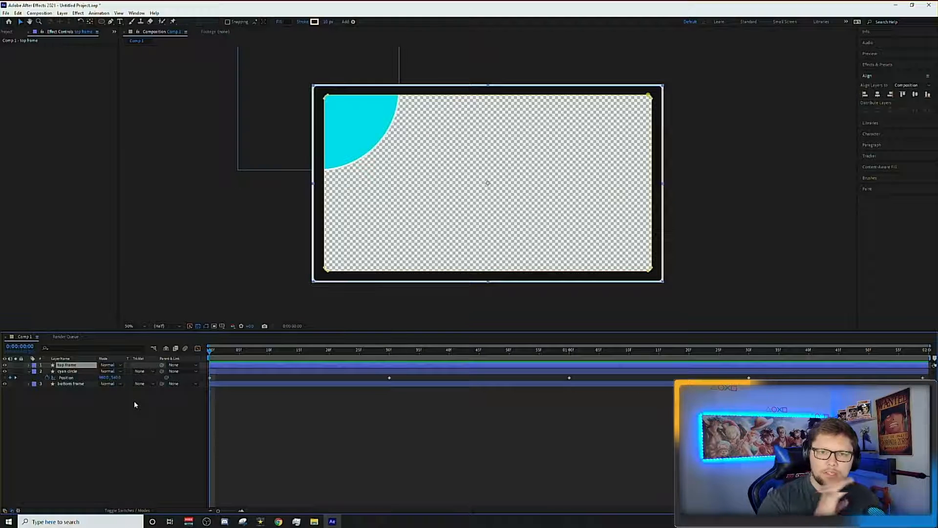
click(136, 510)
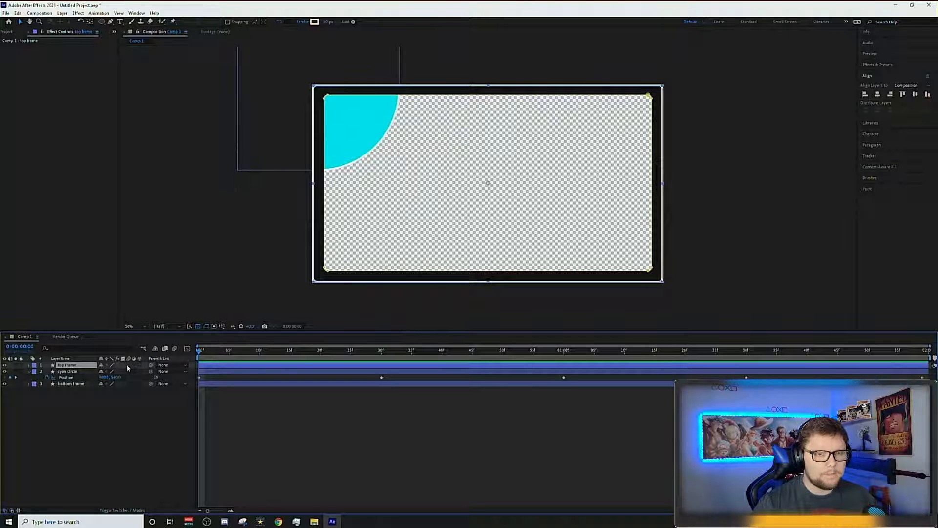
click(124, 510)
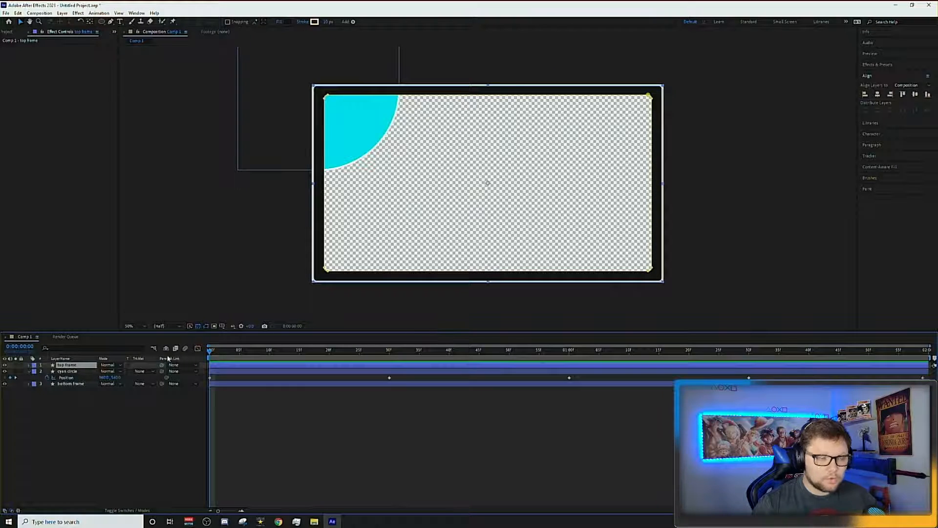
click(147, 372)
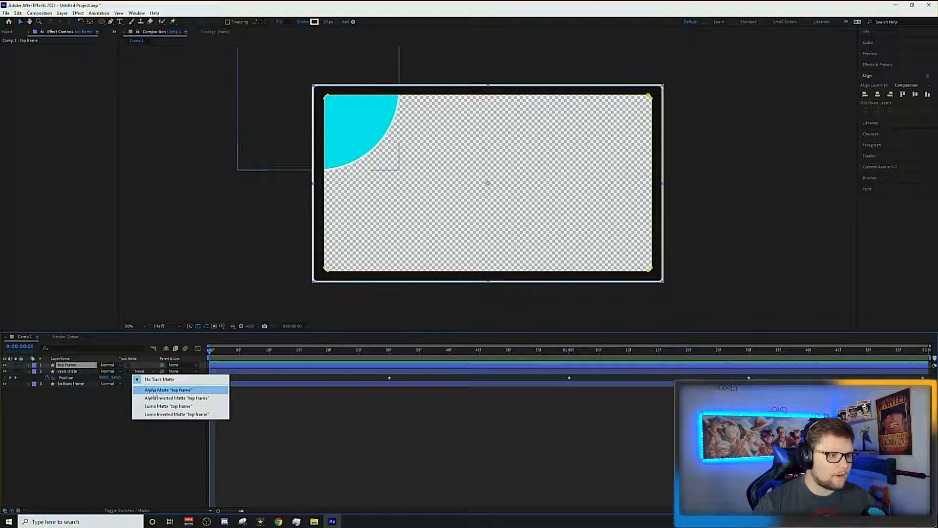
click(153, 390)
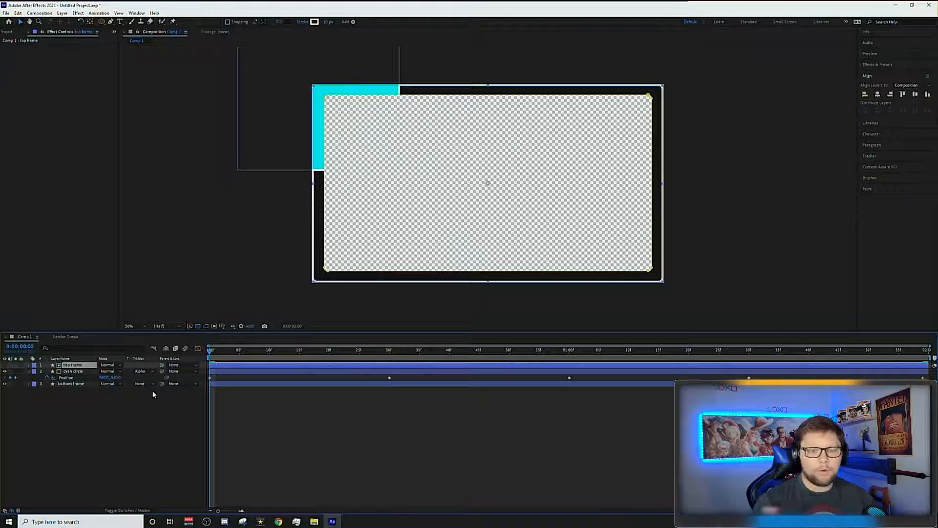
Preview the matted circle's movement along the frame and return the playhead to 0:00:00:00.
key(space)
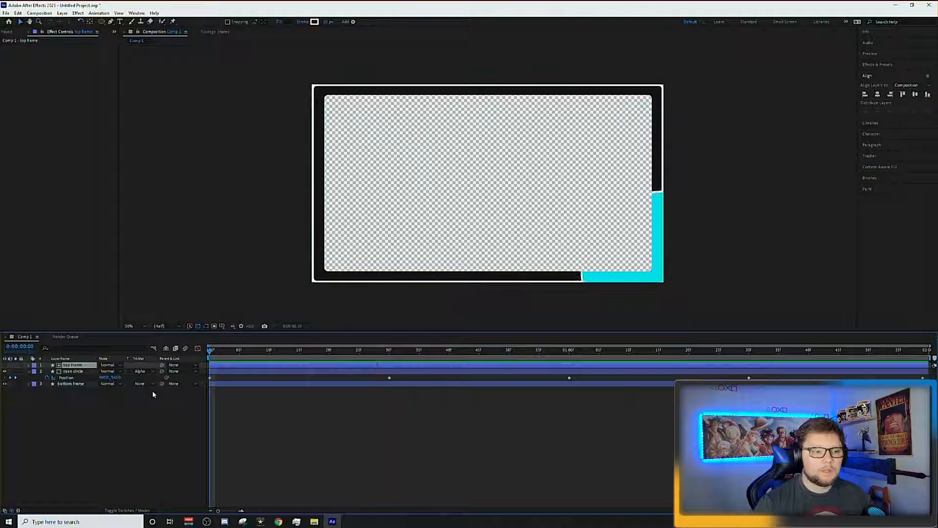
key(space)
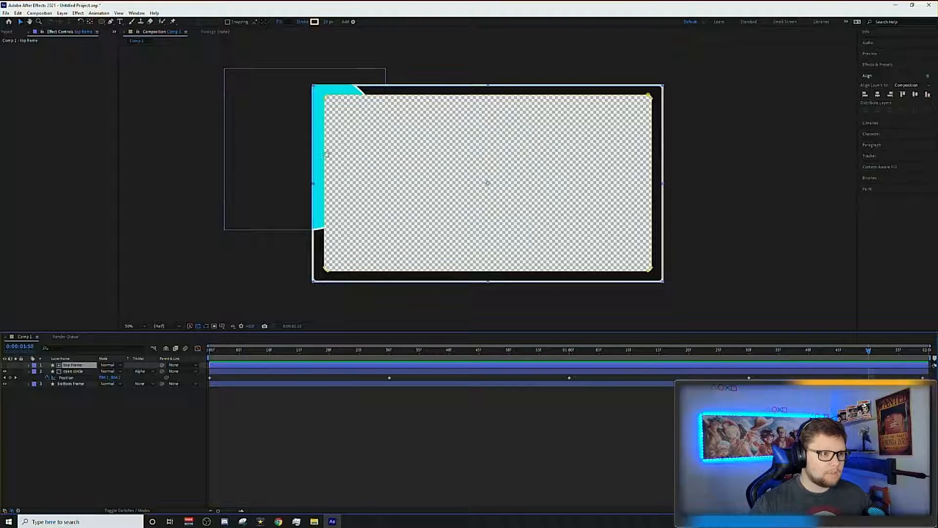
click(245, 350)
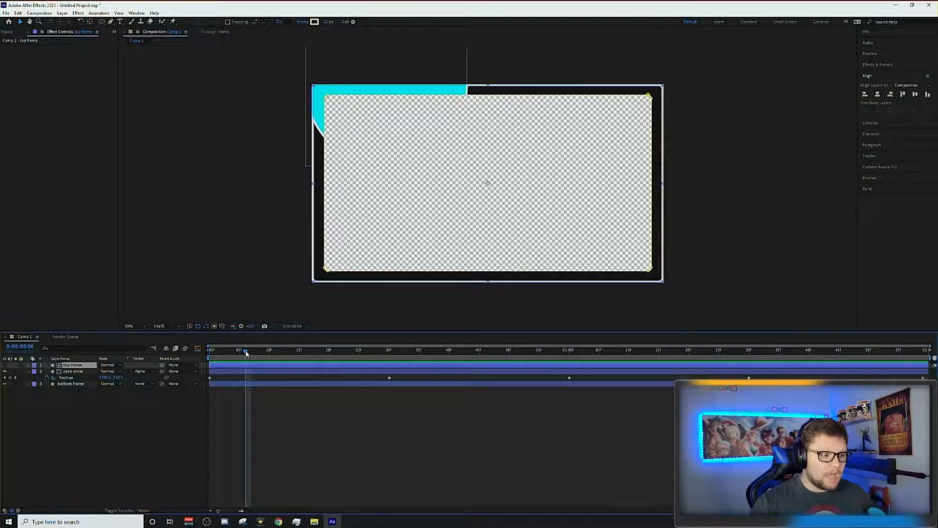
drag(246, 351, 211, 351)
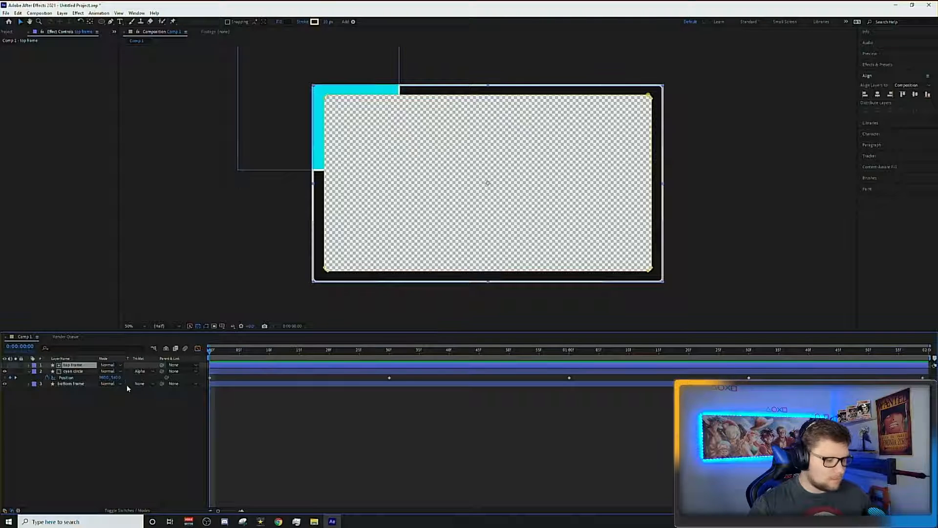
Duplicate the cyan circle layer and rename the copy as "pruple circle".
click(79, 373)
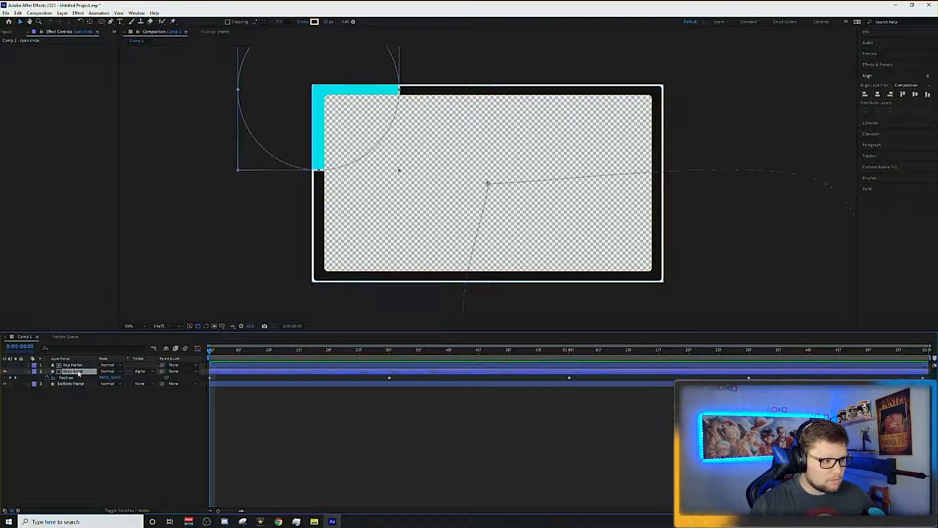
key(ctrl+d)
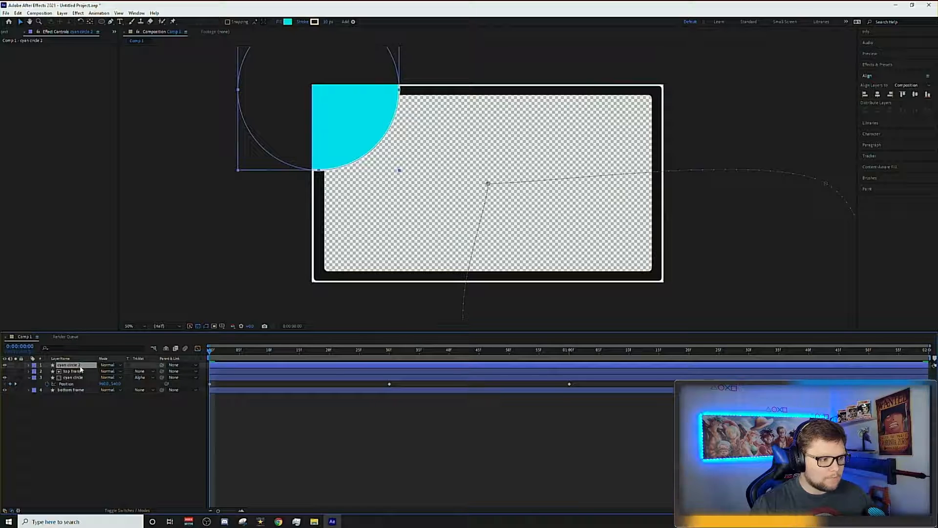
right_click(84, 368)
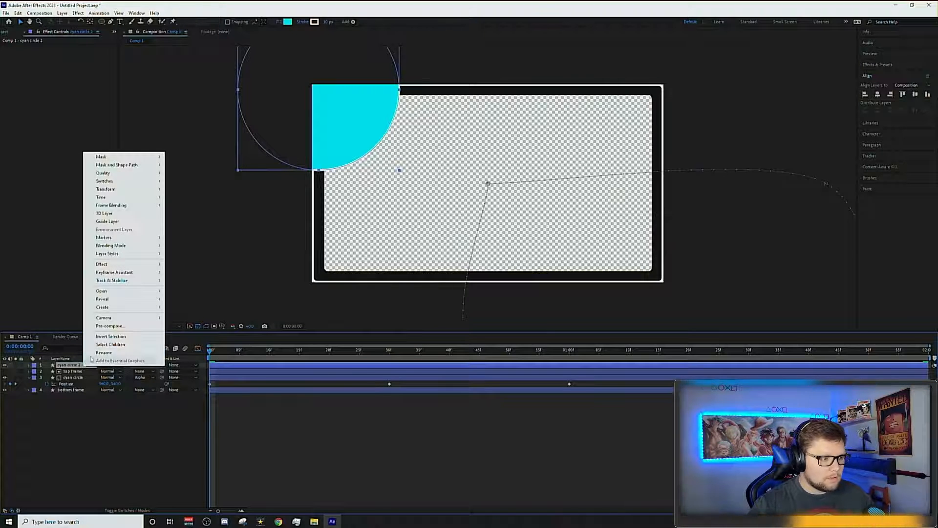
click(95, 359)
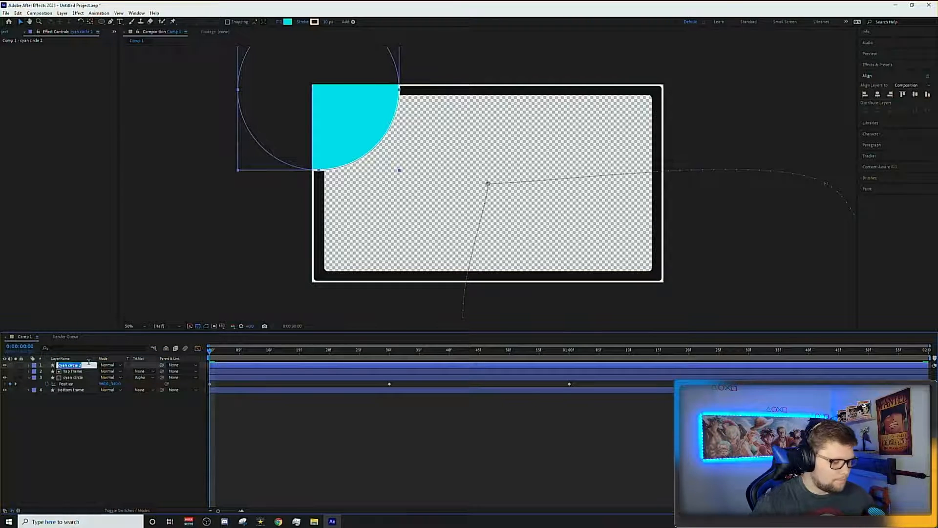
text(pruple)
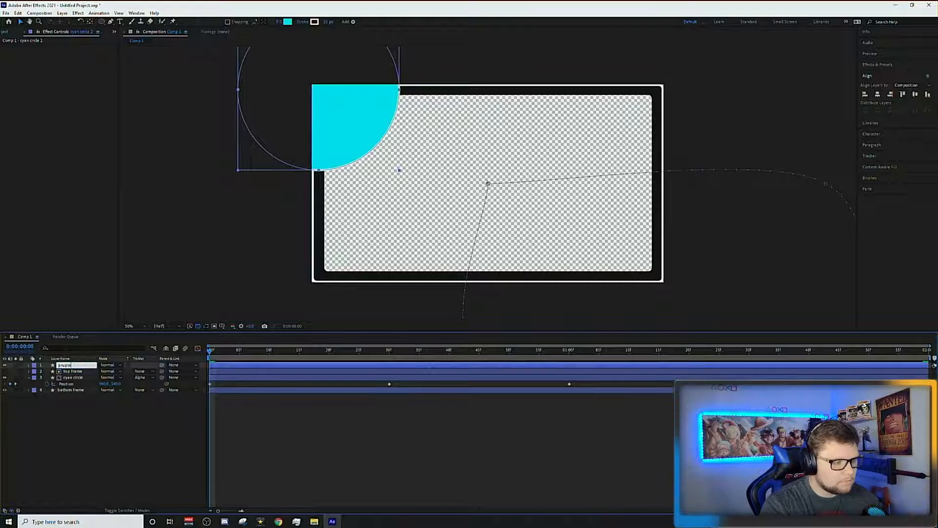
text( circle)
key(Return)
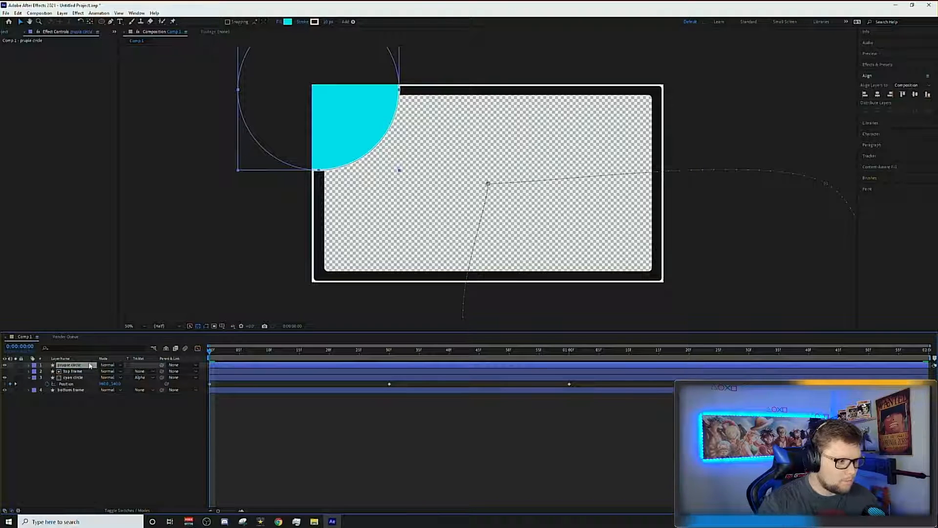
Change the duplicated circle's fill color to a deep purple.
click(288, 21)
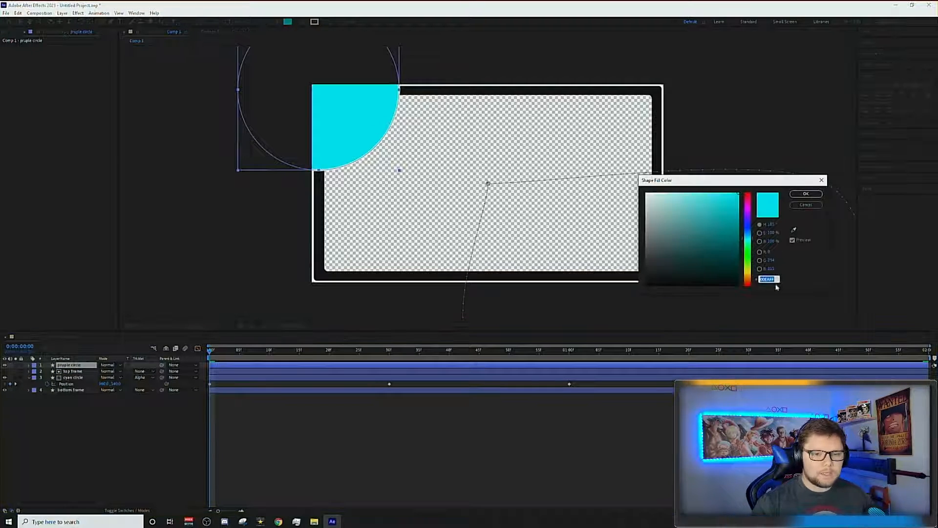
click(749, 214)
click(740, 221)
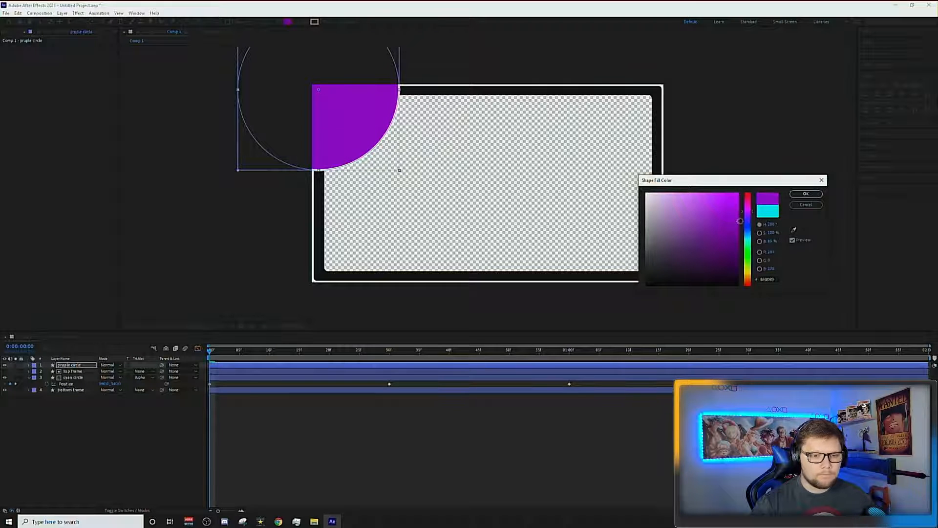
click(805, 193)
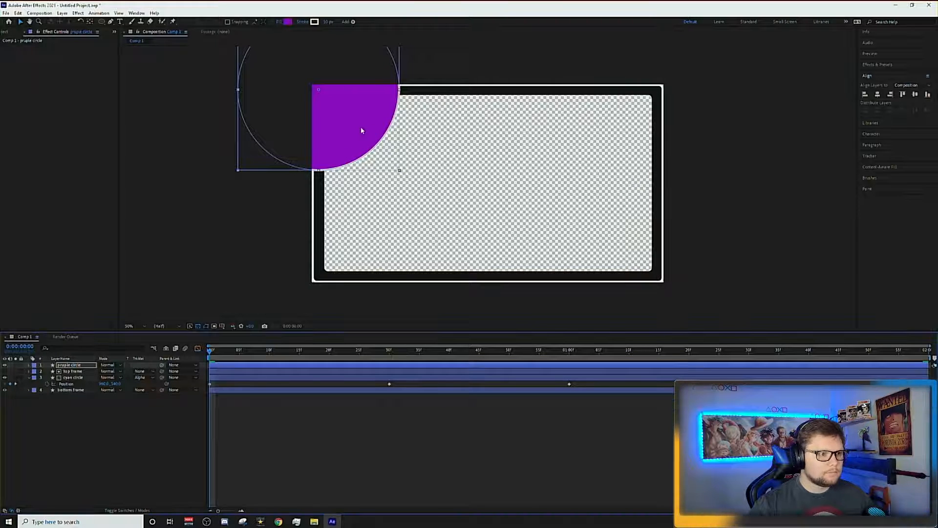
Move the purple circle from the frame's top-left corner to its bottom-right corner.
drag(360, 130, 564, 222)
drag(431, 103, 537, 132)
drag(660, 255, 699, 316)
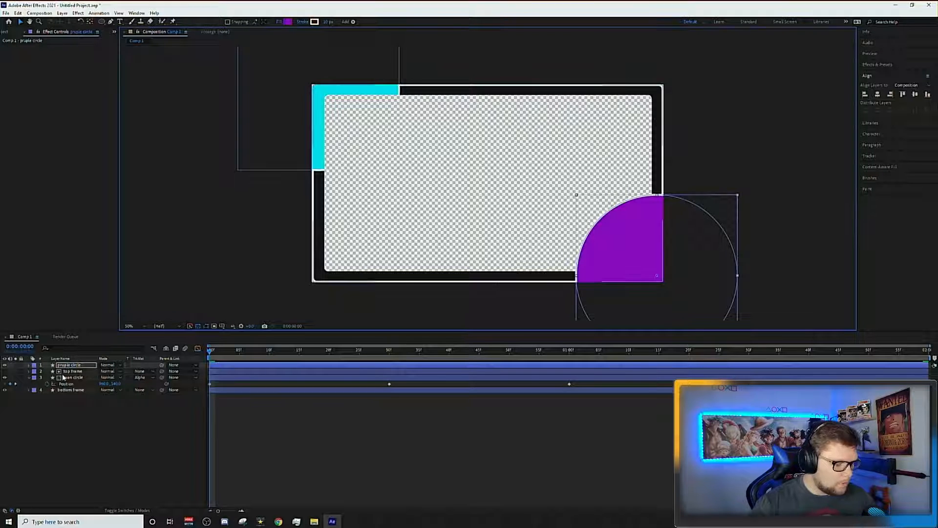
Delete all of the purple circle's copied Position keyframes after the first one at 0:00:00:00.
key(p)
drag(210, 350, 389, 351)
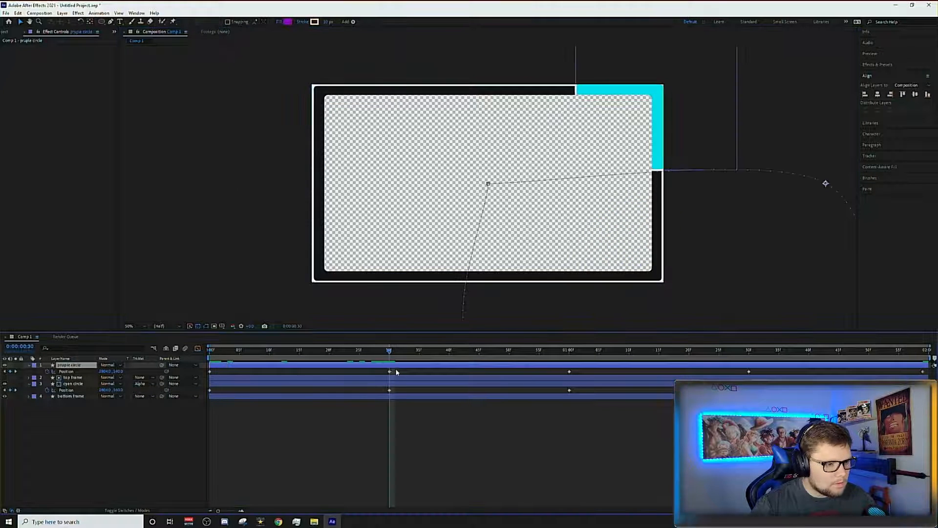
click(390, 371)
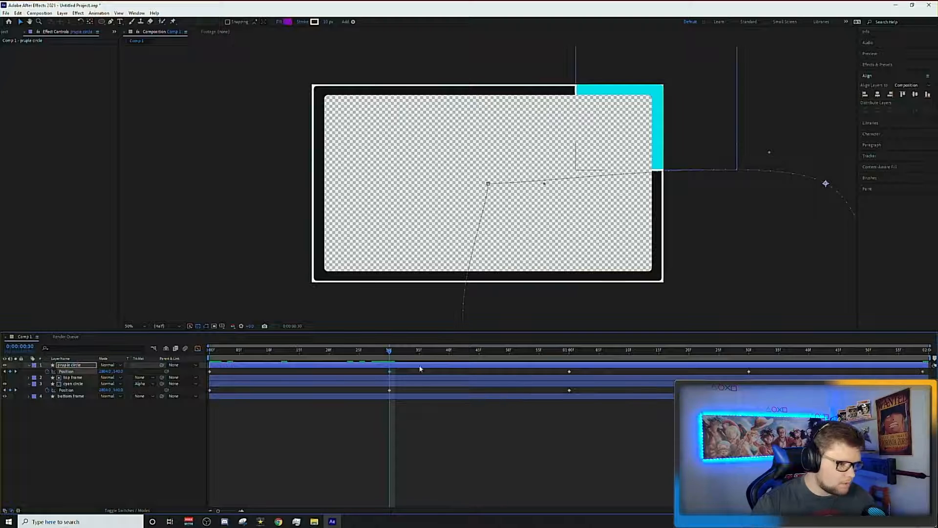
key(Home)
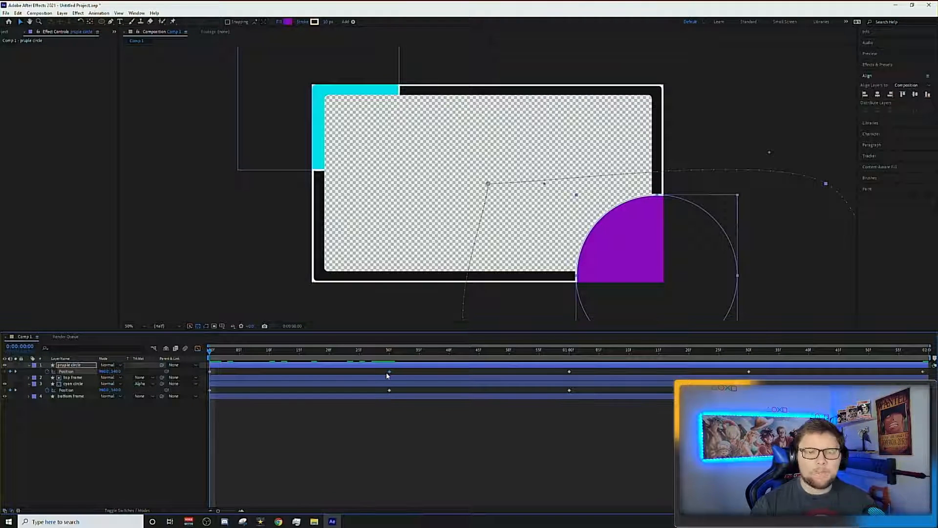
key(Delete)
click(569, 372)
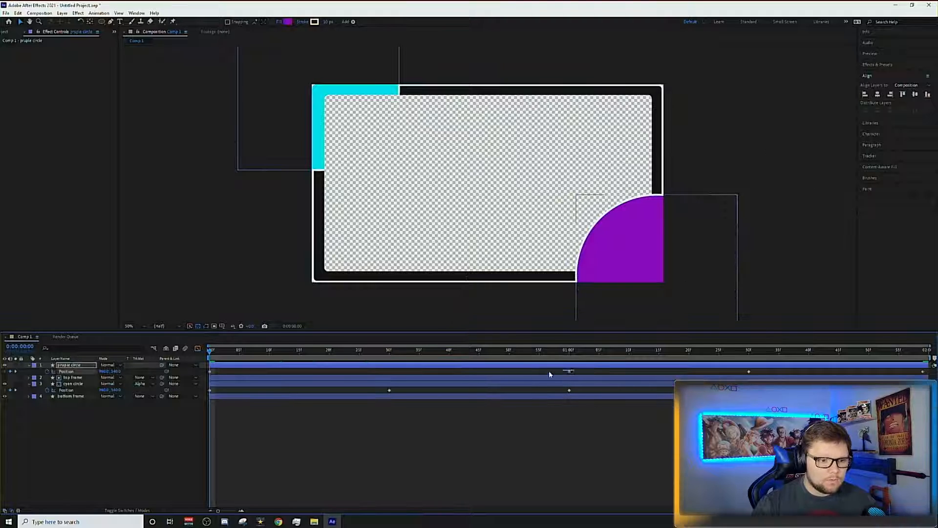
key(Delete)
click(749, 372)
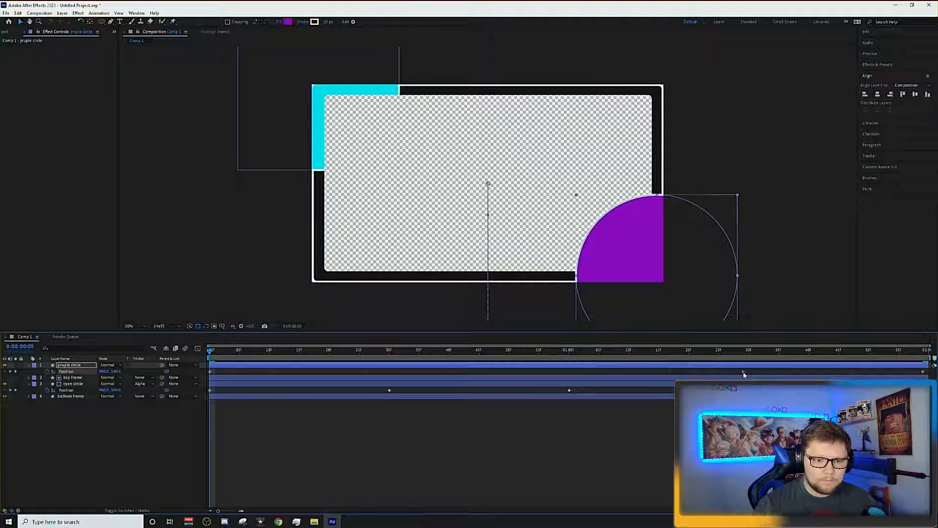
key(Delete)
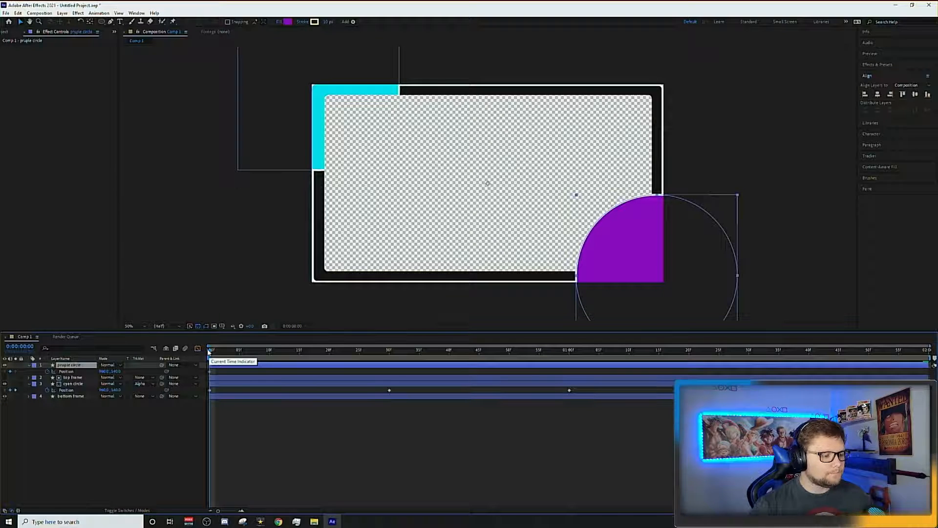
Keyframe the purple circle at the frame's bottom-left corner at 0:00:00:30.
drag(209, 352, 389, 350)
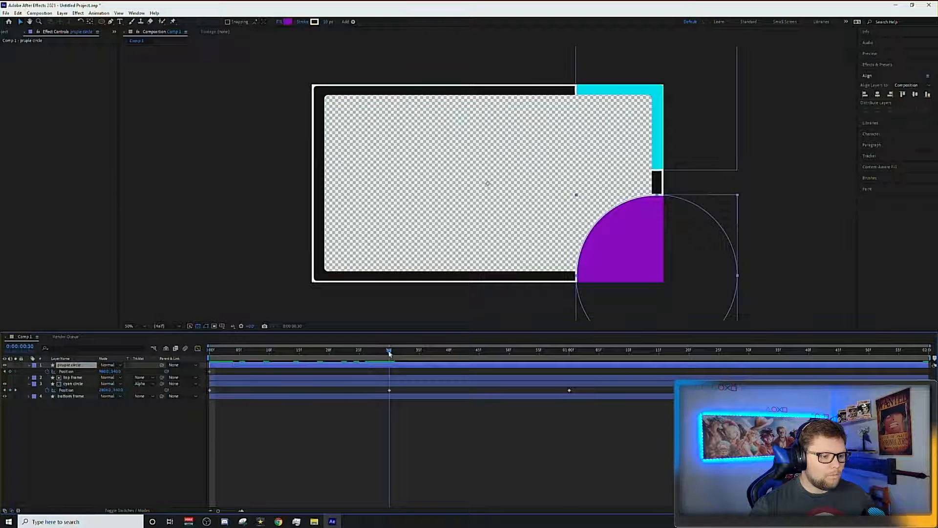
click(676, 265)
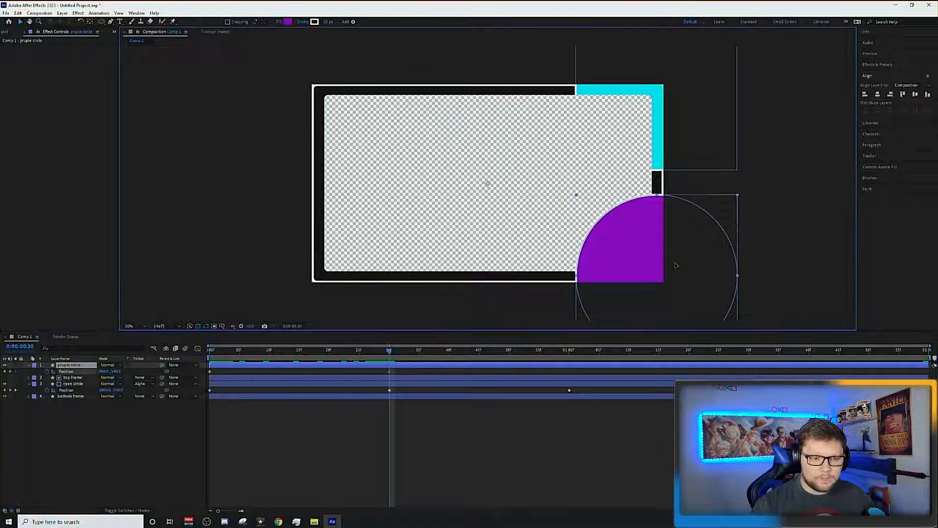
drag(676, 265, 339, 320)
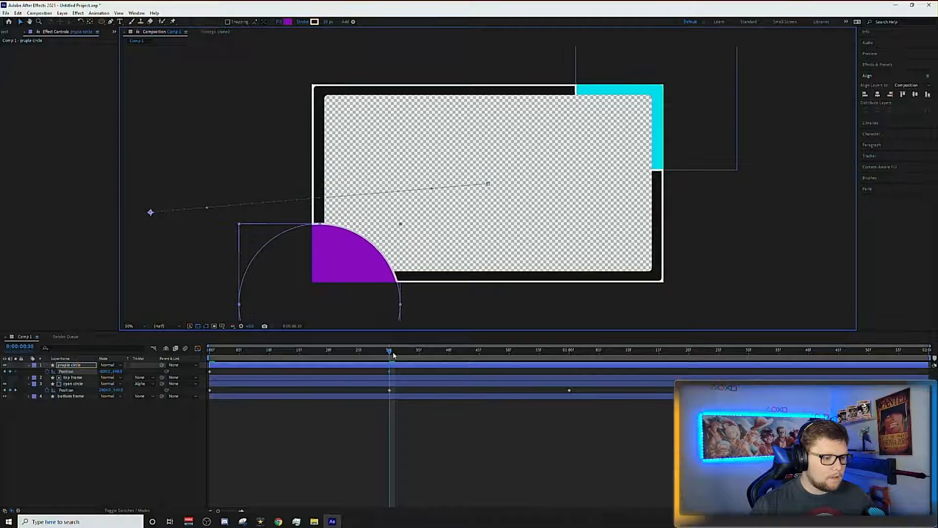
Keyframe the purple circle at the frame's top-left corner at 0:00:01:00 and at its top-right corner at 0:00:01:30.
drag(390, 355, 570, 354)
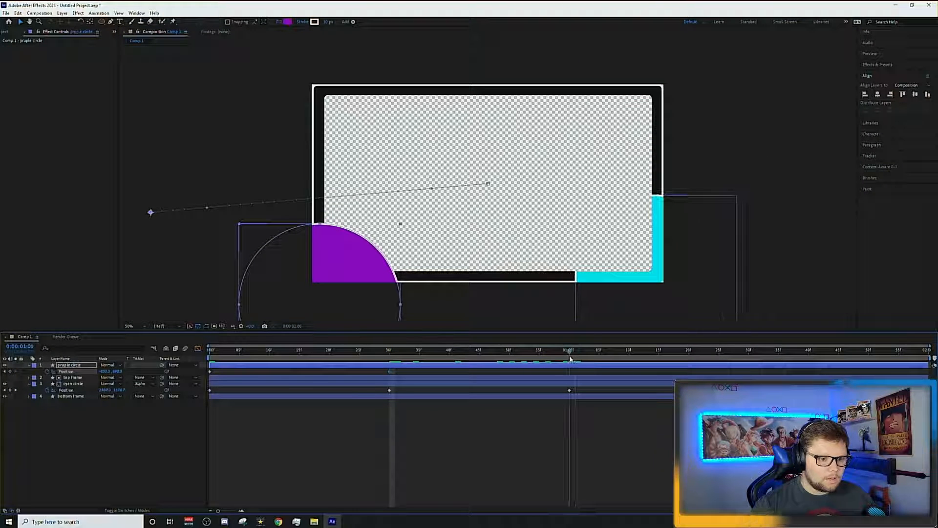
drag(323, 258, 337, 45)
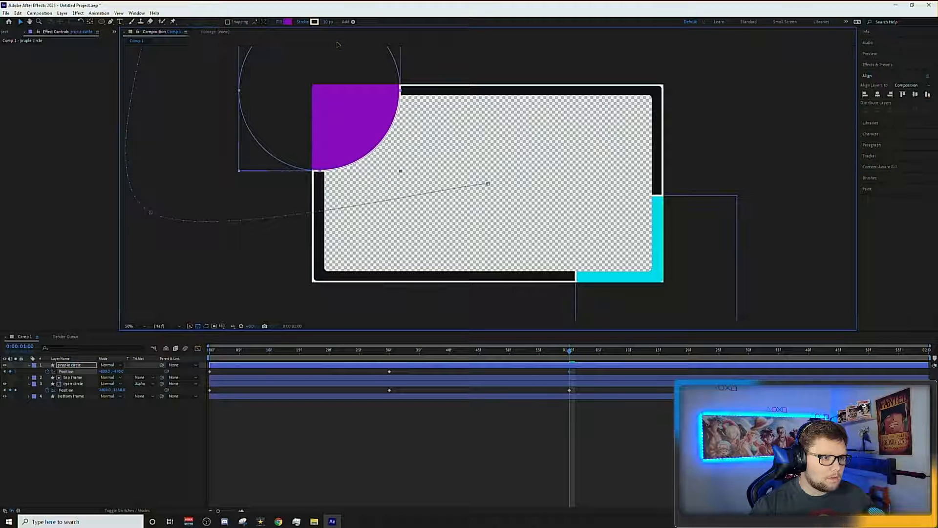
key(ctrl+z)
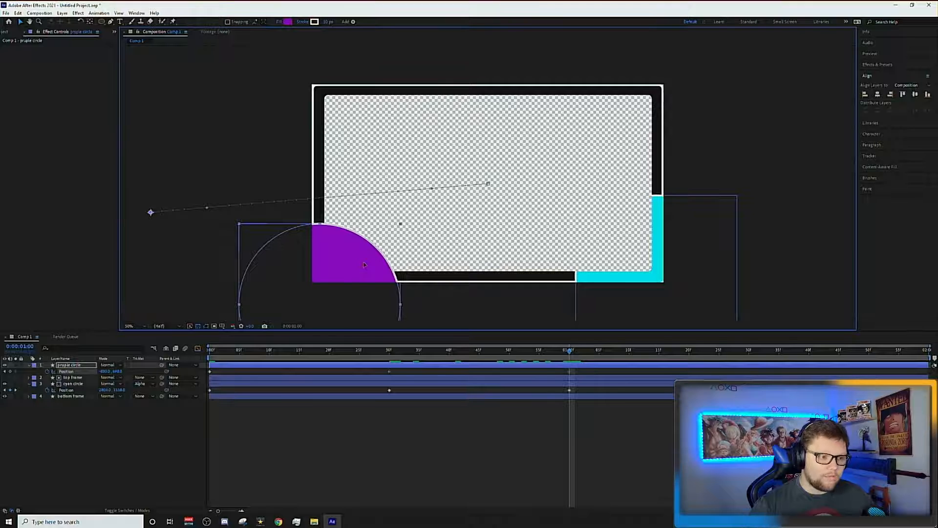
drag(364, 265, 359, 51)
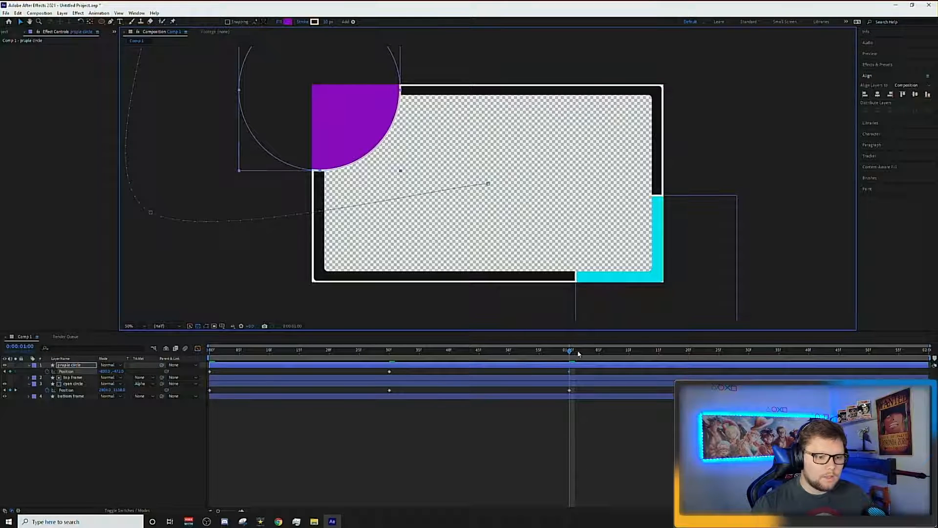
drag(571, 351, 749, 351)
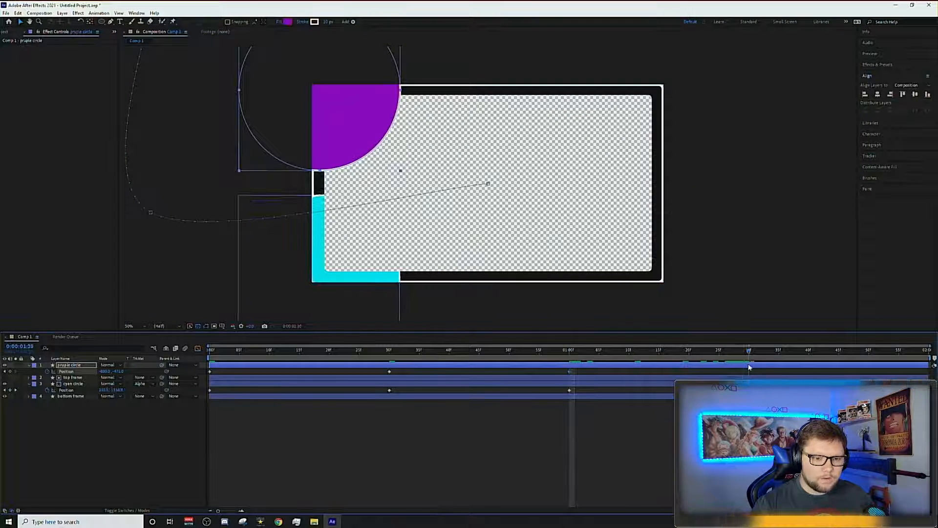
drag(324, 111, 661, 122)
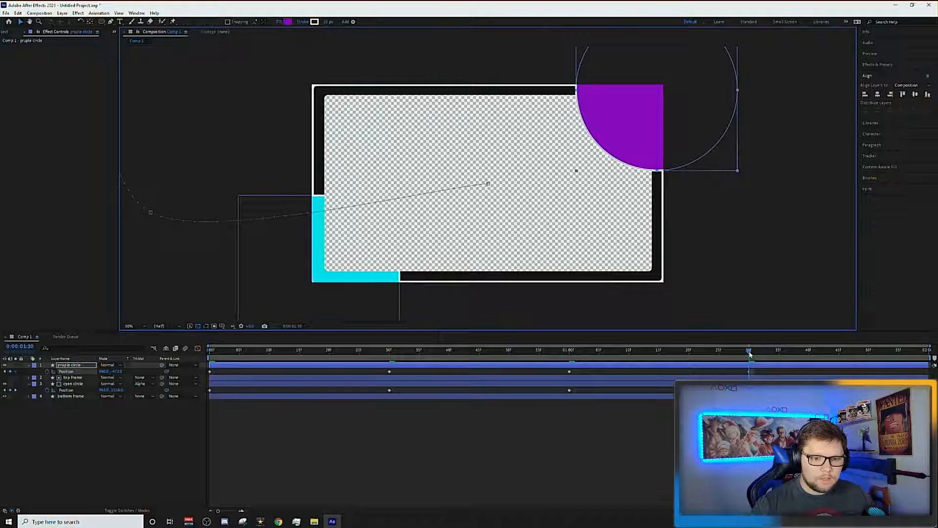
Copy the purple circle's first Position keyframe to 0:00:01:59 and preview the loop.
drag(750, 352, 922, 351)
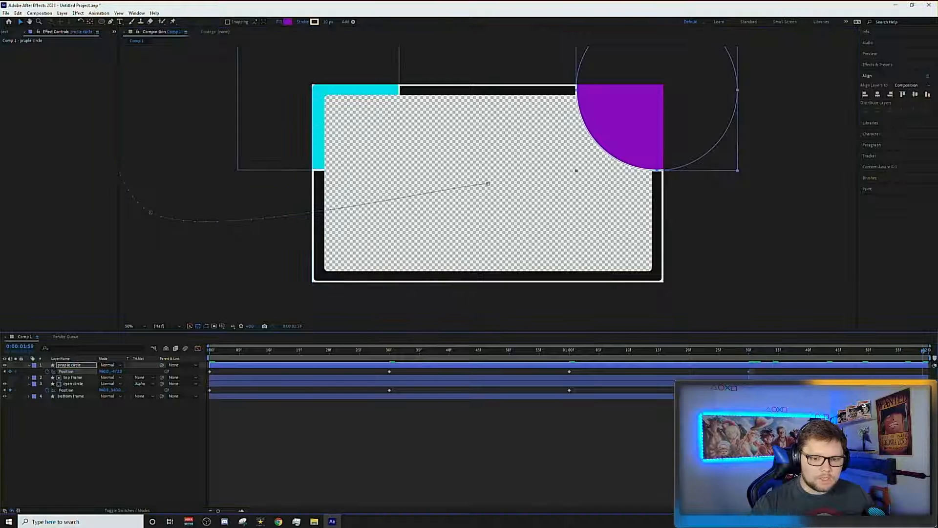
click(212, 373)
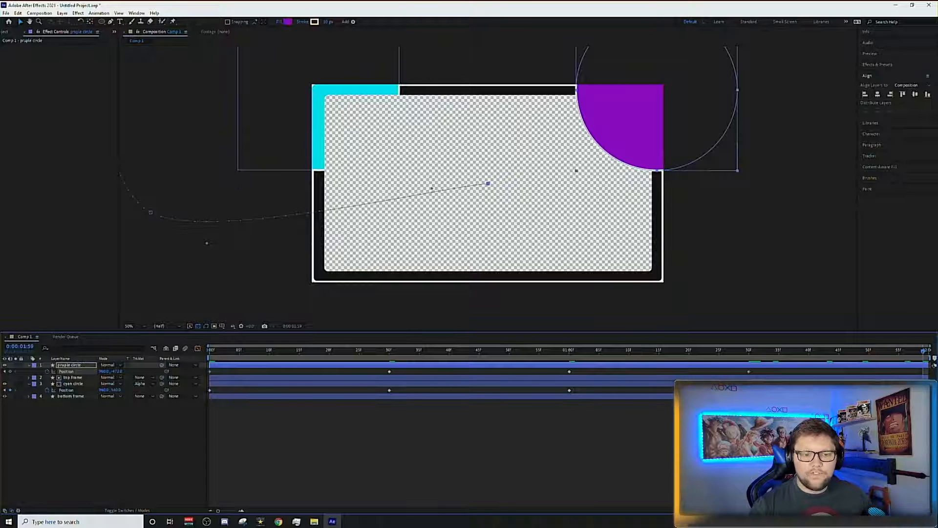
key(ctrl+v)
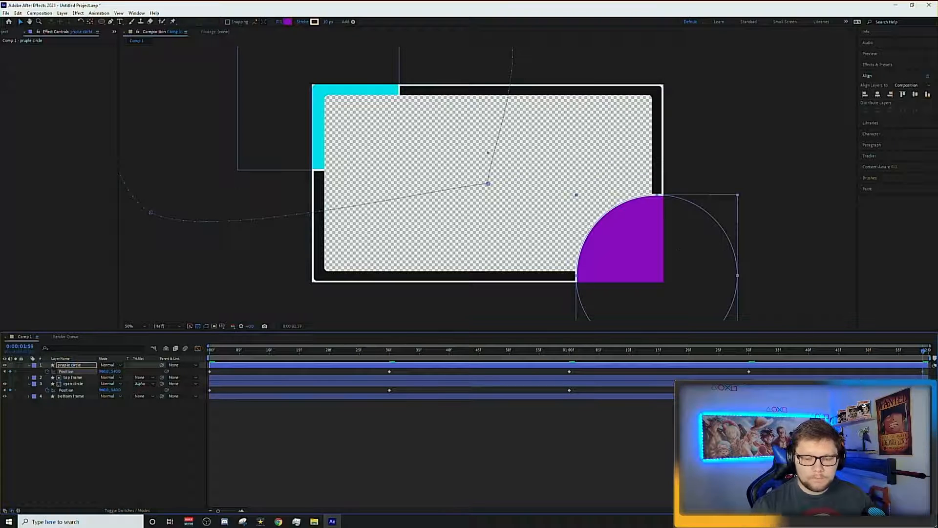
key(space)
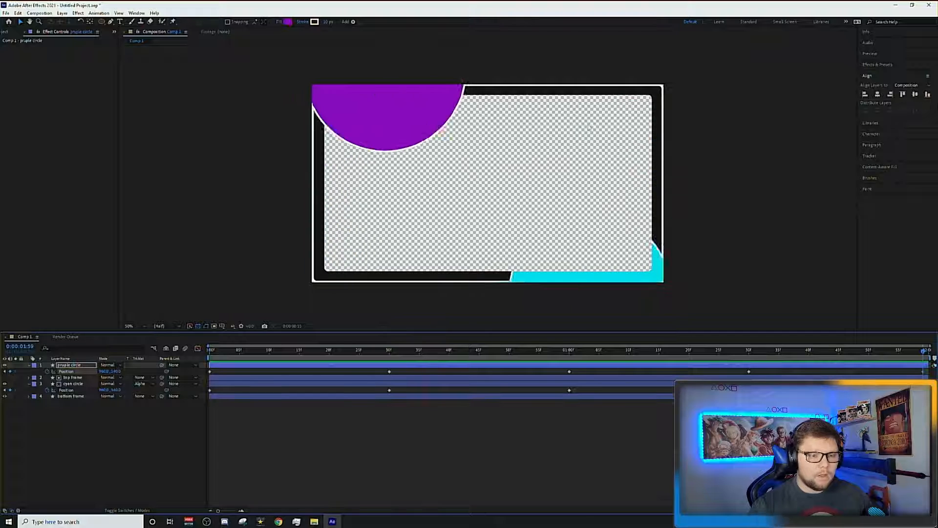
key(space)
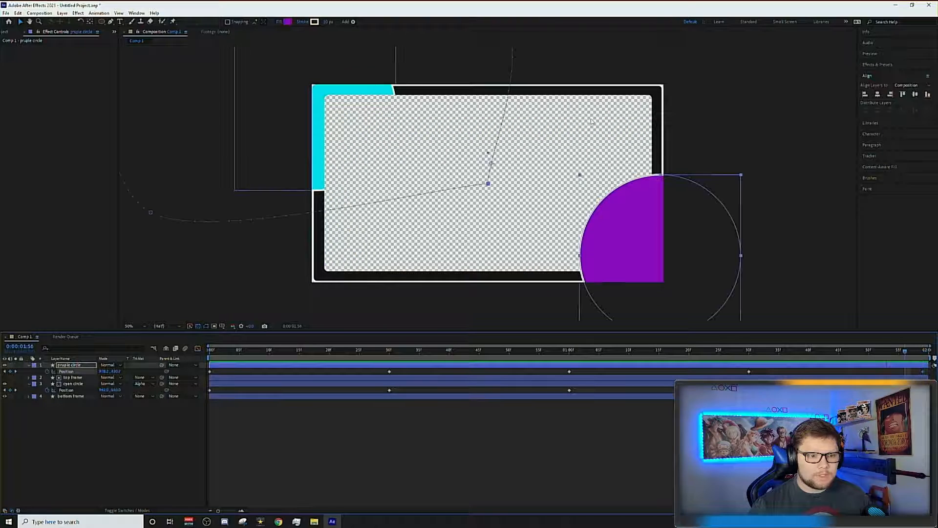
Rename the "top frame" layer as "middle frame".
click(68, 378)
right_click(67, 378)
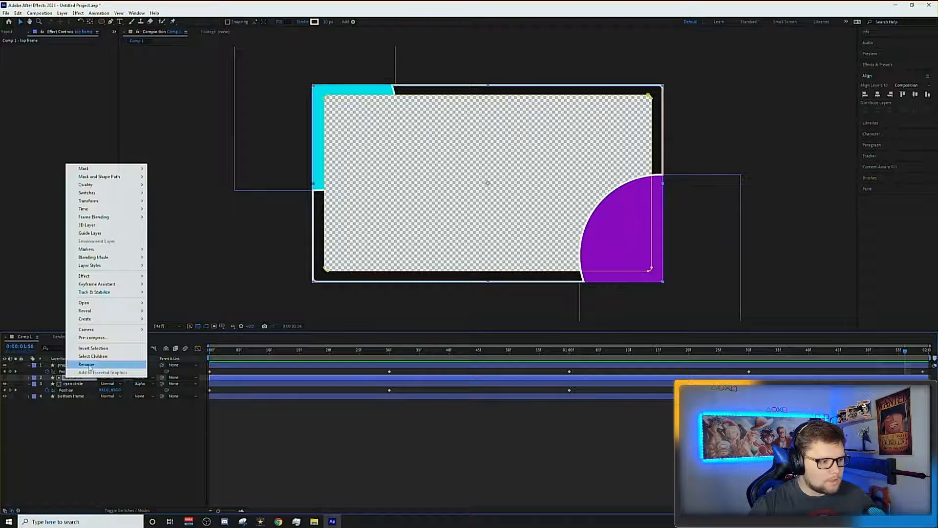
click(87, 365)
text(midd)
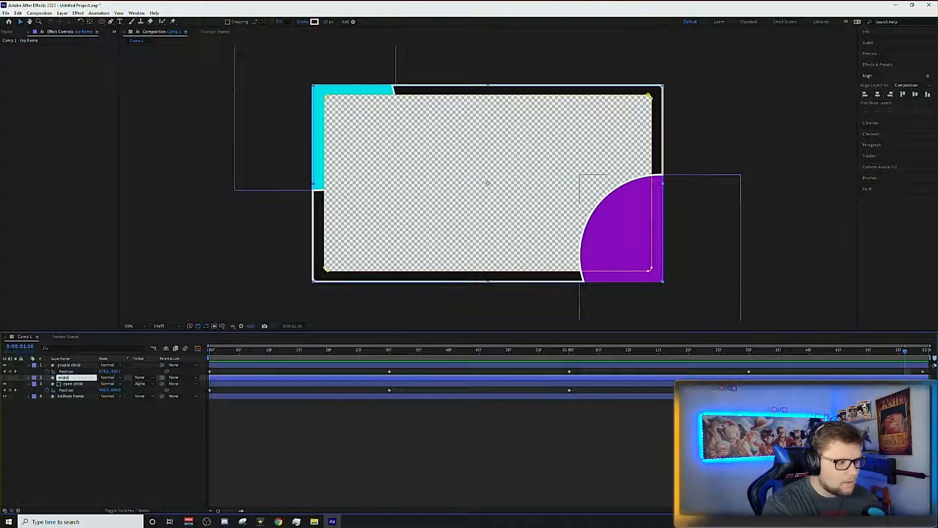
text(le frame)
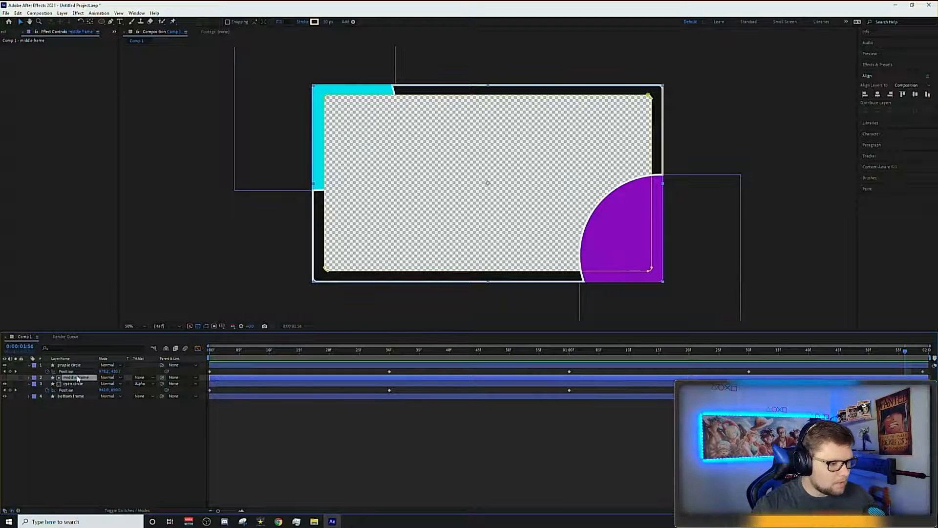
Duplicate the middle frame layer and place the copy directly above the purple circle layer as its alpha matte.
key(ctrl+d)
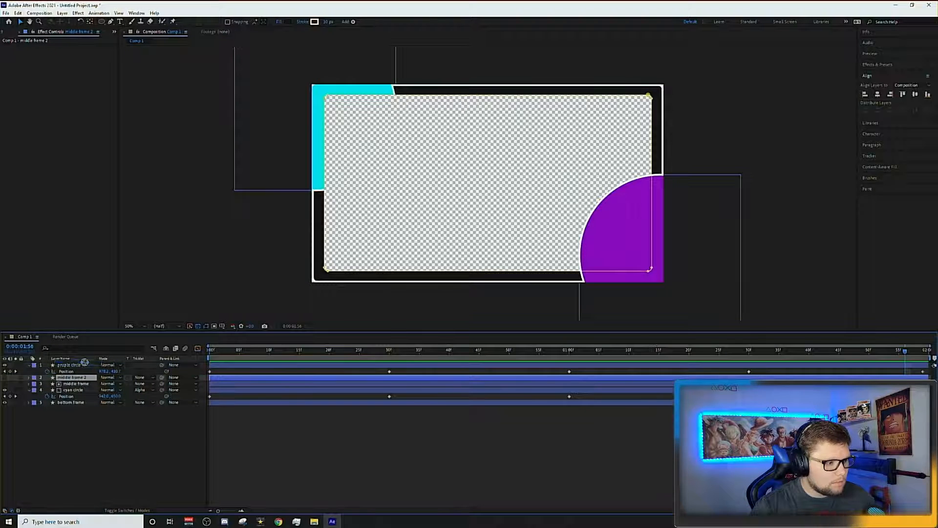
drag(84, 361, 81, 365)
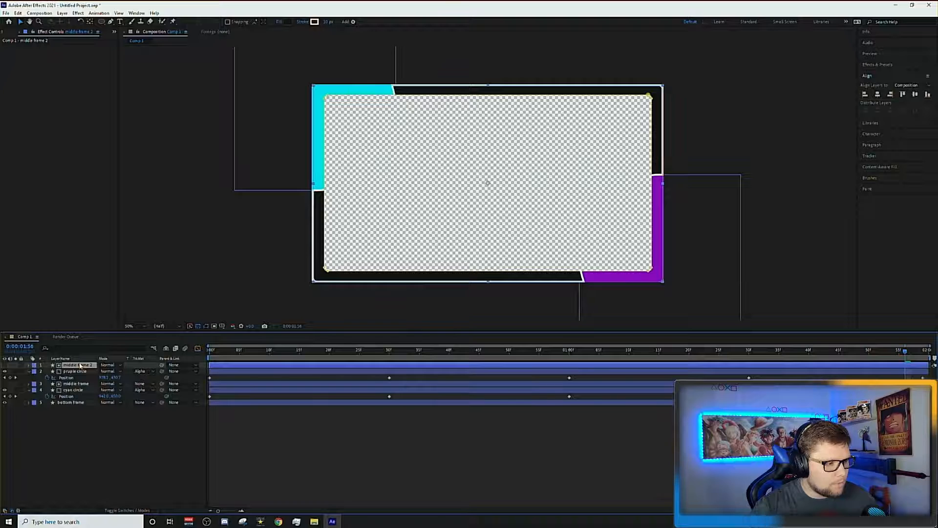
Rename the duplicated frame layer as "top frame" and preview the looping animation.
right_click(80, 366)
click(95, 346)
text(top f)
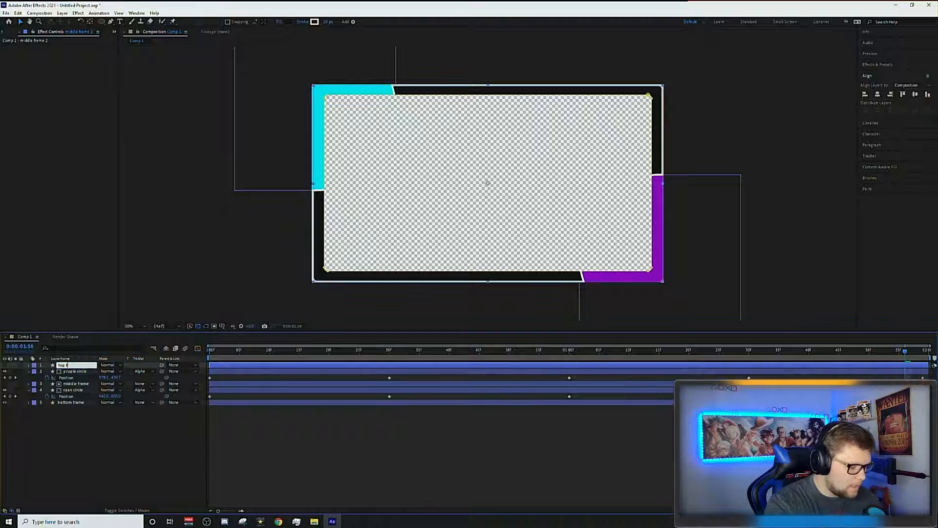
text(rame)
key(Return)
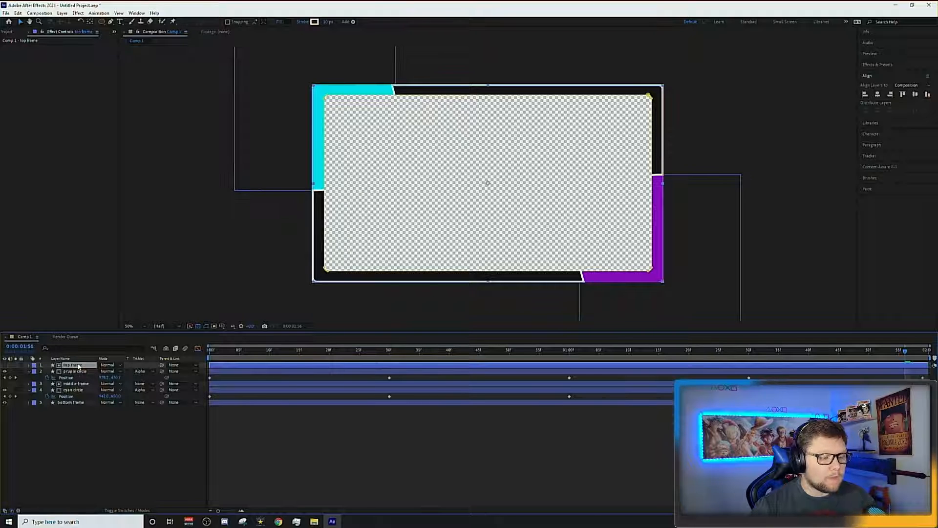
key(space)
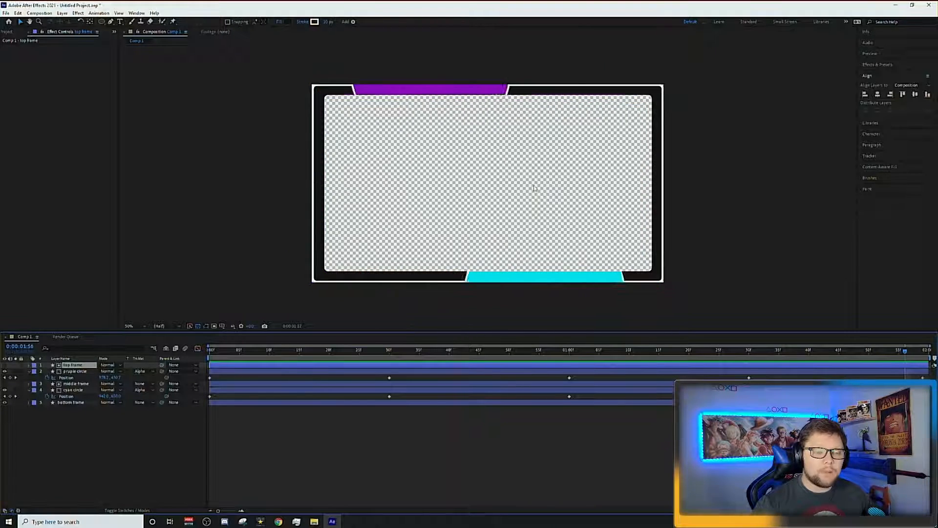
key(space)
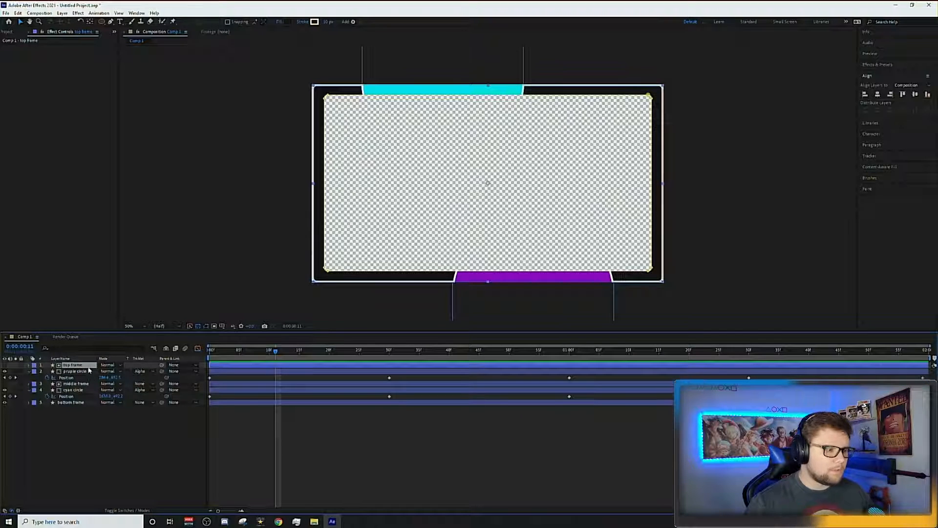
Apply a Gaussian Blur to both the purple and cyan circle layers and set its blurriness to 100.
key(ctrl+Down)
key(ctrl+Down)
key(ctrl+Down)
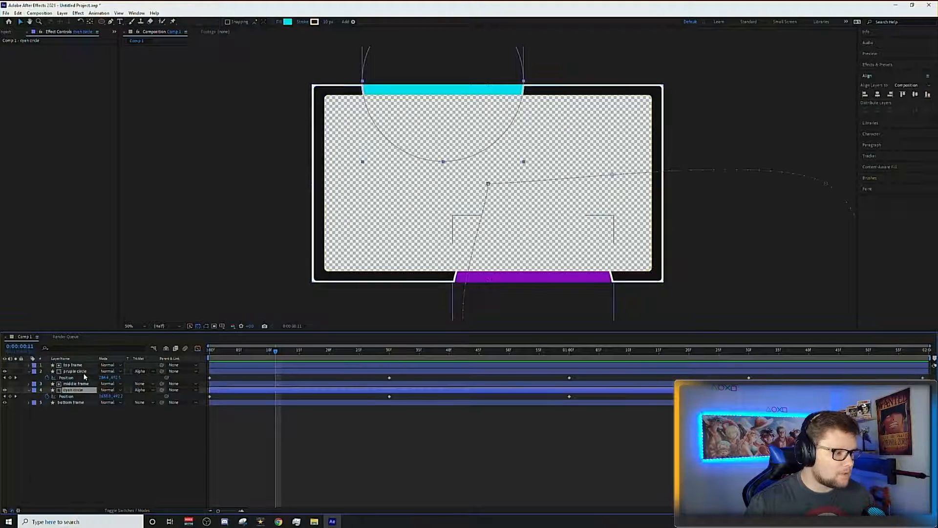
ctrl+click(85, 373)
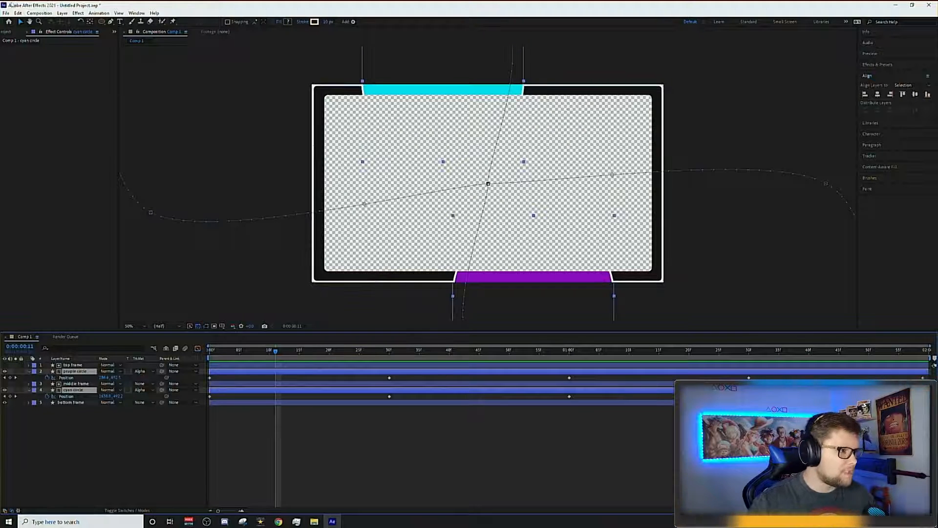
click(78, 13)
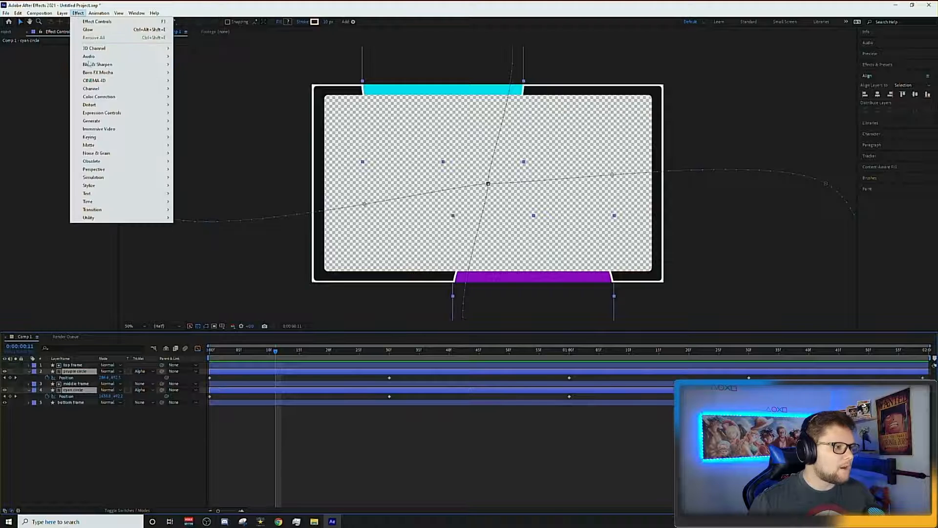
mouse_move(116, 67)
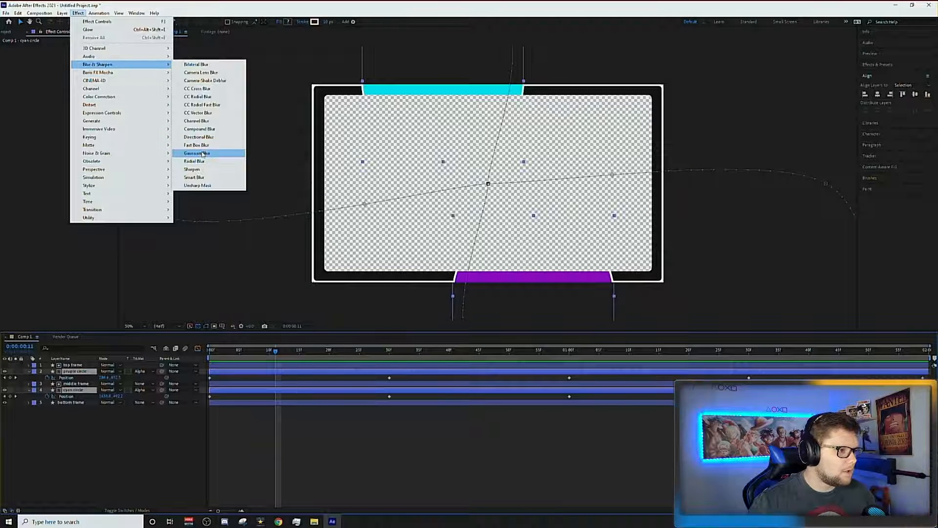
click(207, 151)
click(69, 53)
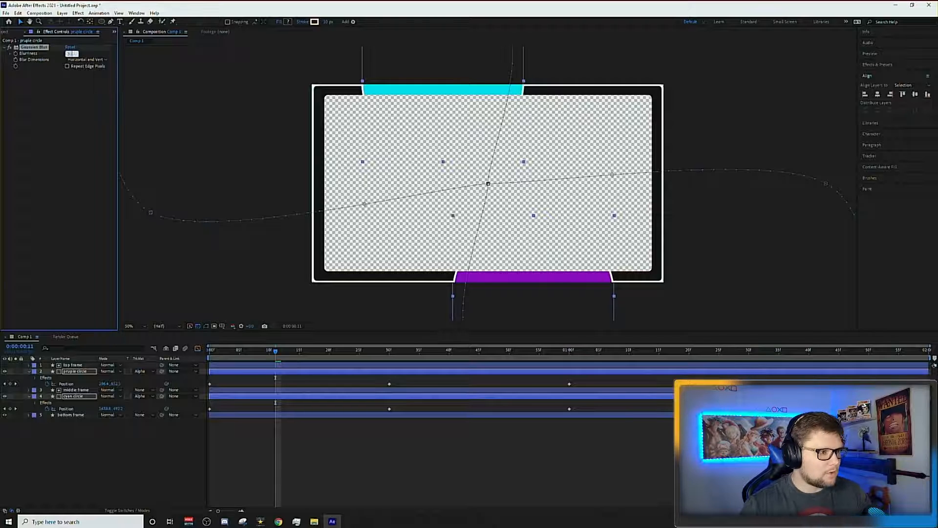
key(Return)
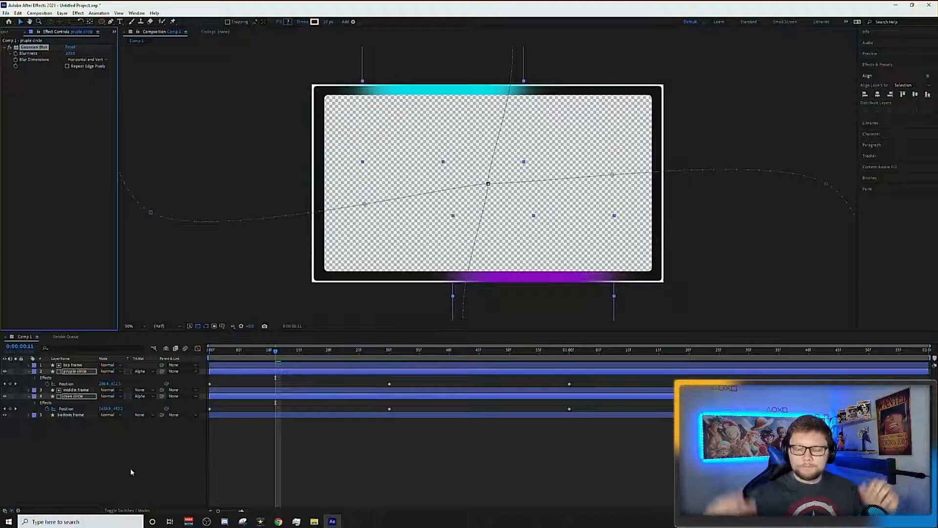
Apply a Glow effect to the bottom frame layer and set its glow radius to 50.
click(84, 429)
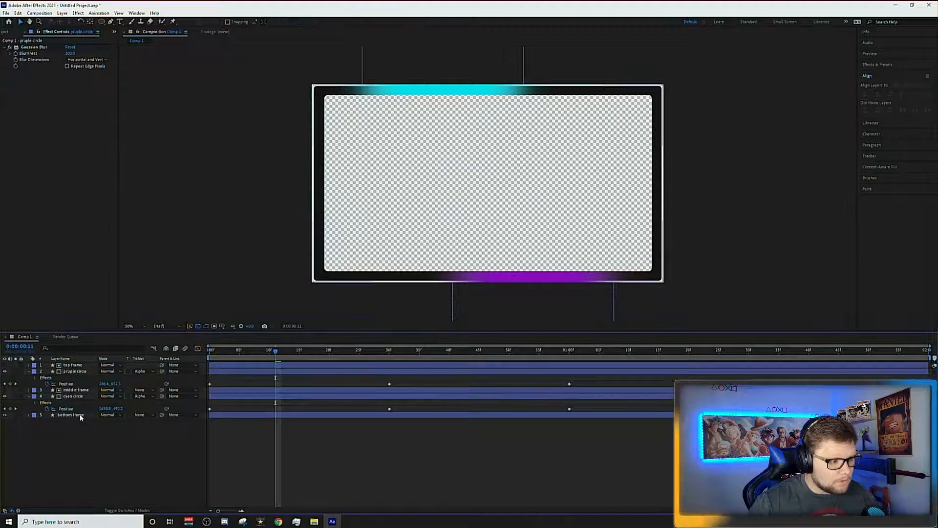
click(80, 414)
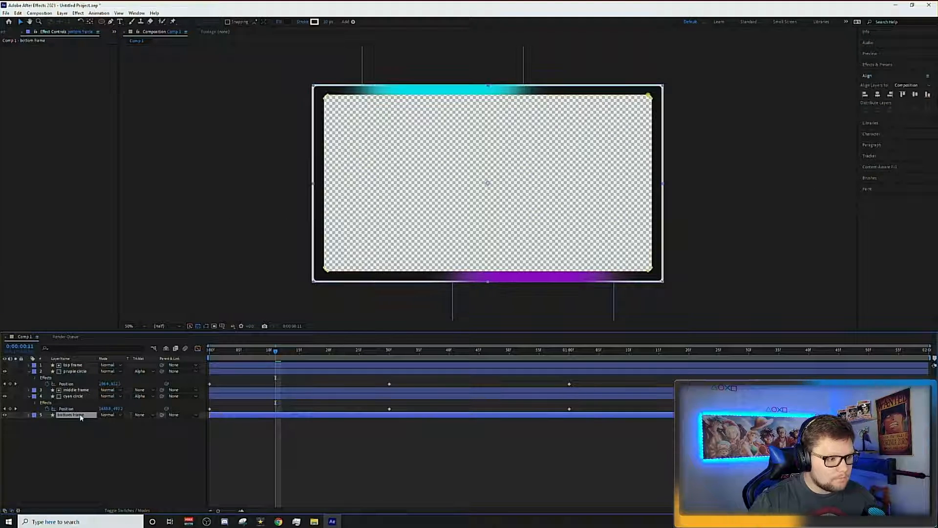
click(79, 13)
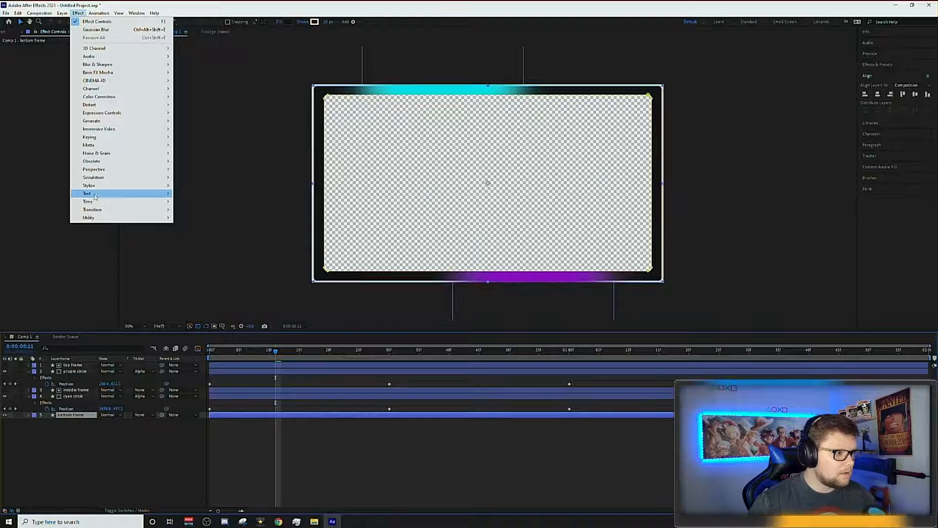
mouse_move(108, 189)
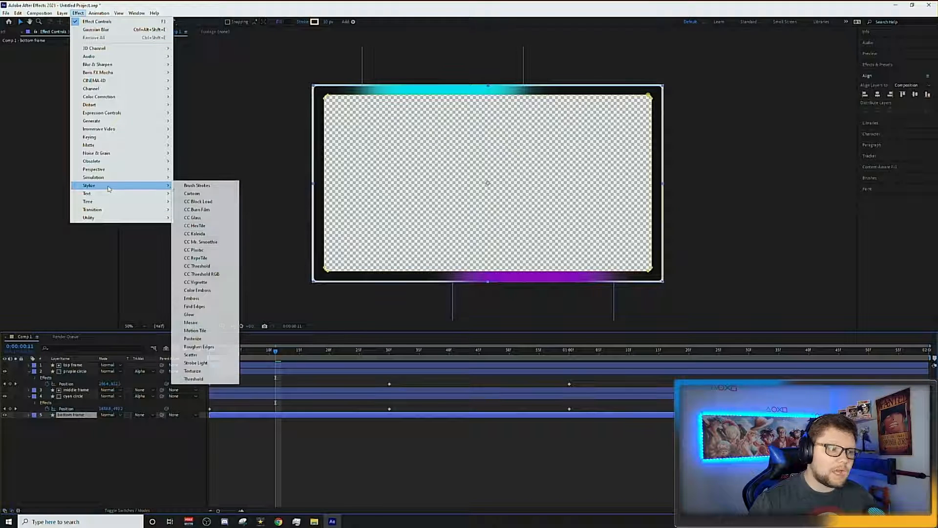
click(189, 314)
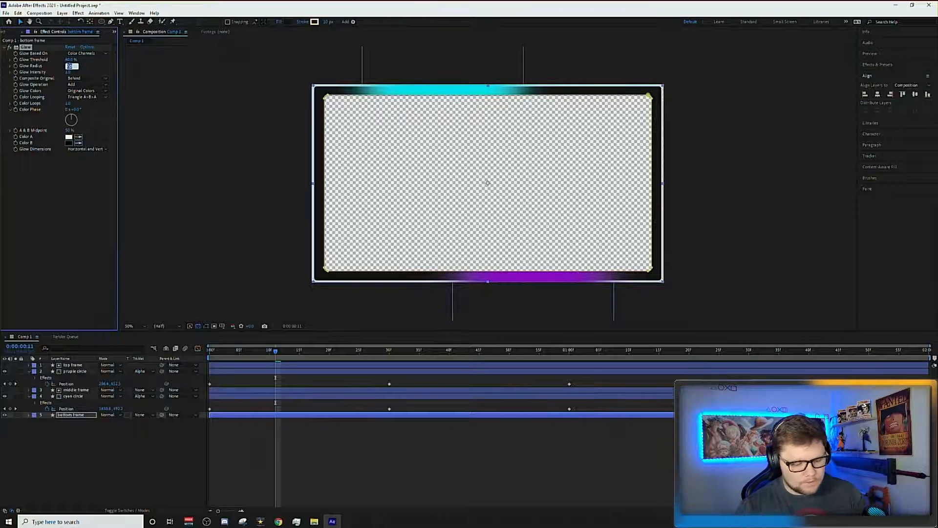
text(500)
key(Return)
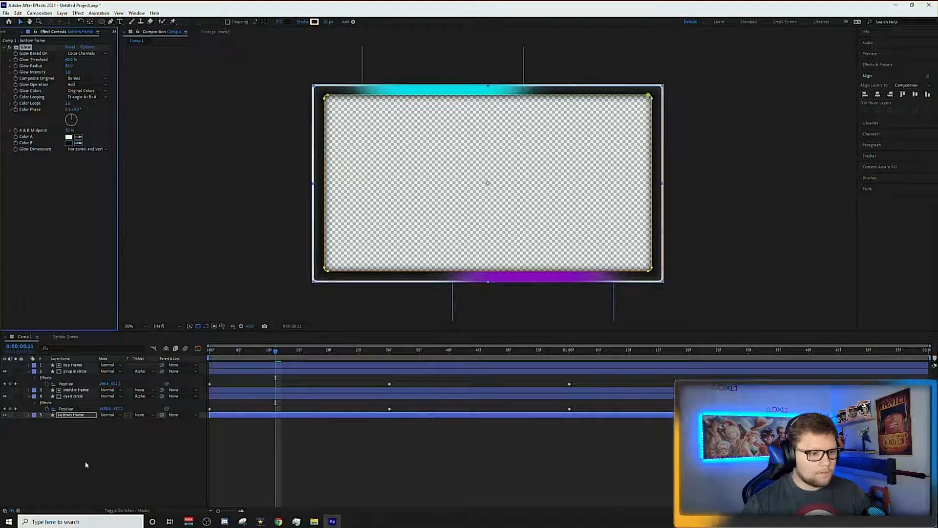
Preview the finished frame animation and delete all layers from the composition at the start of the timeline.
key(space)
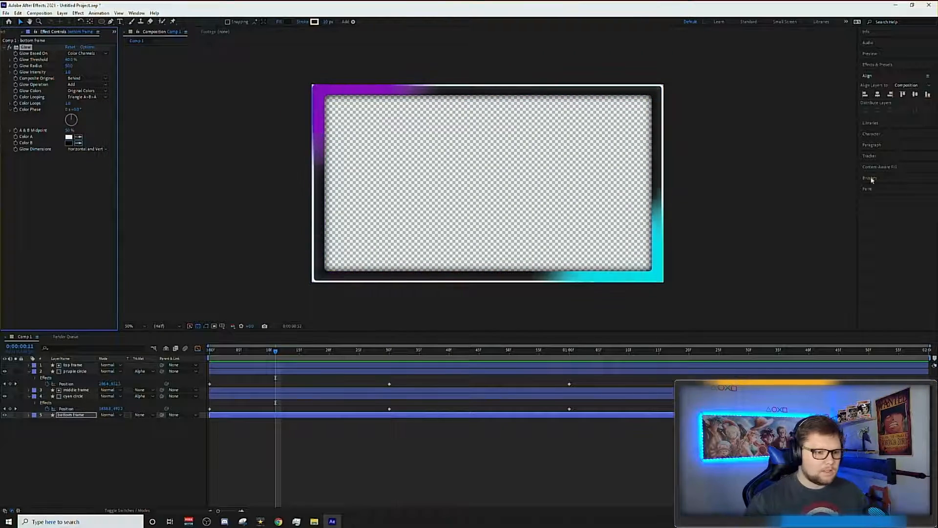
click(71, 446)
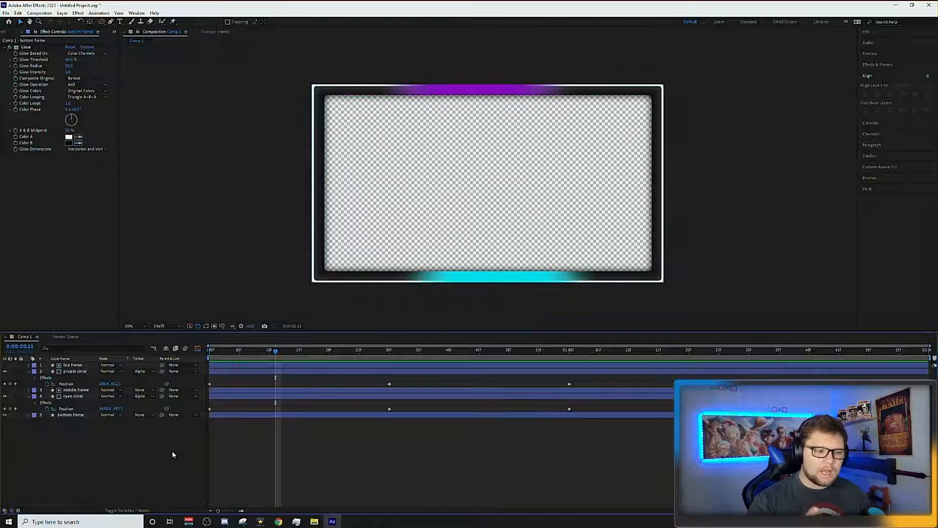
click(572, 358)
key(Home)
drag(90, 460, 74, 370)
key(Delete)
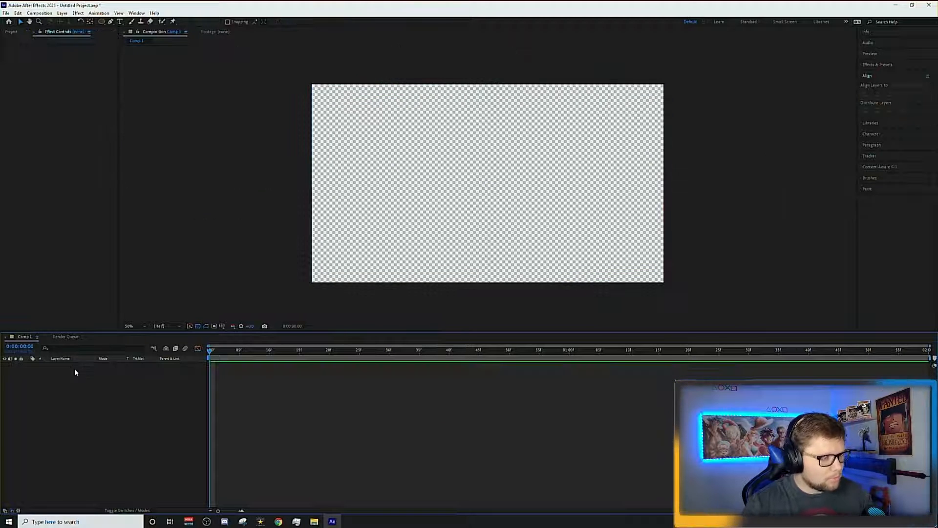
Draw a purple circle nearly as tall as the composition and centre it horizontally and vertically.
click(102, 22)
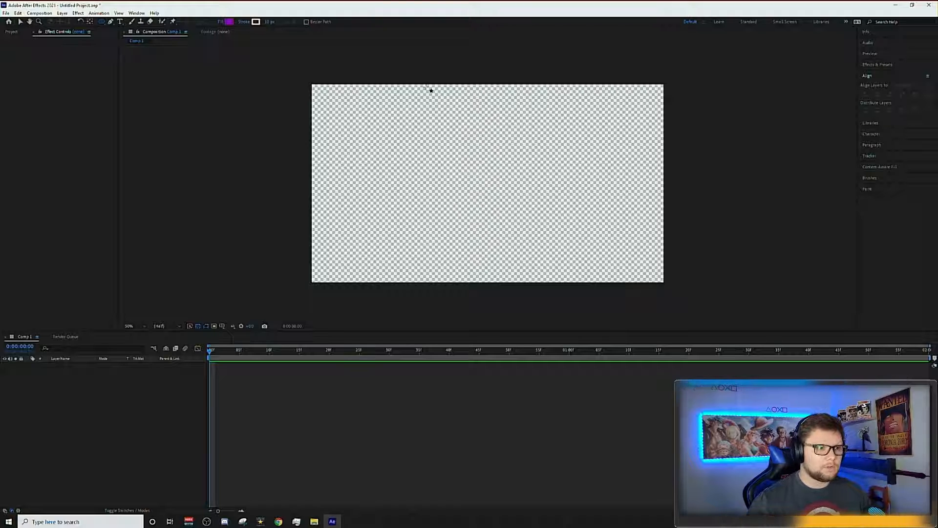
drag(427, 87, 606, 282)
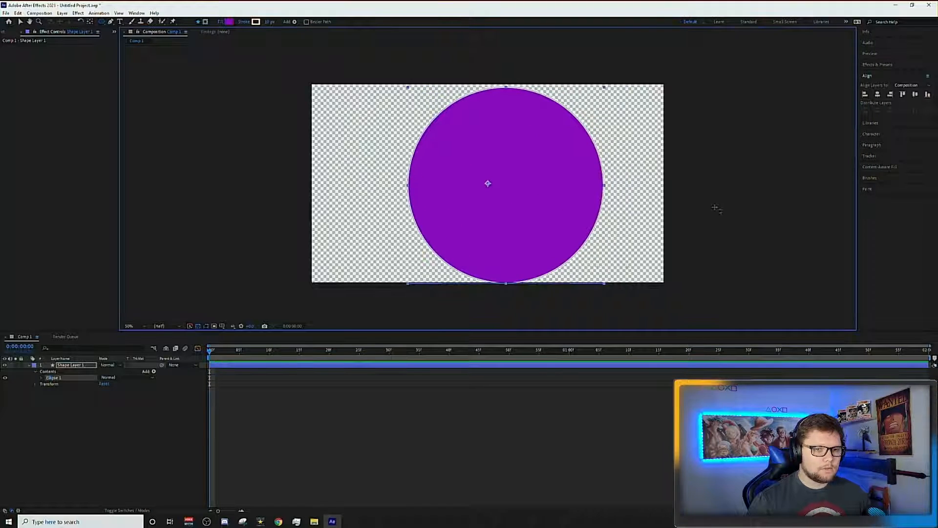
click(878, 94)
click(915, 93)
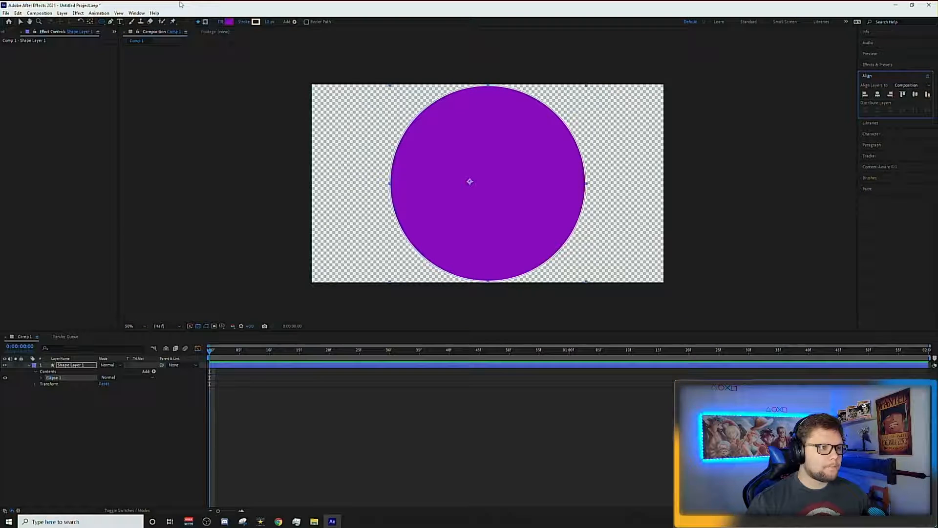
Change the circle's fill color to near-black.
click(227, 21)
click(643, 275)
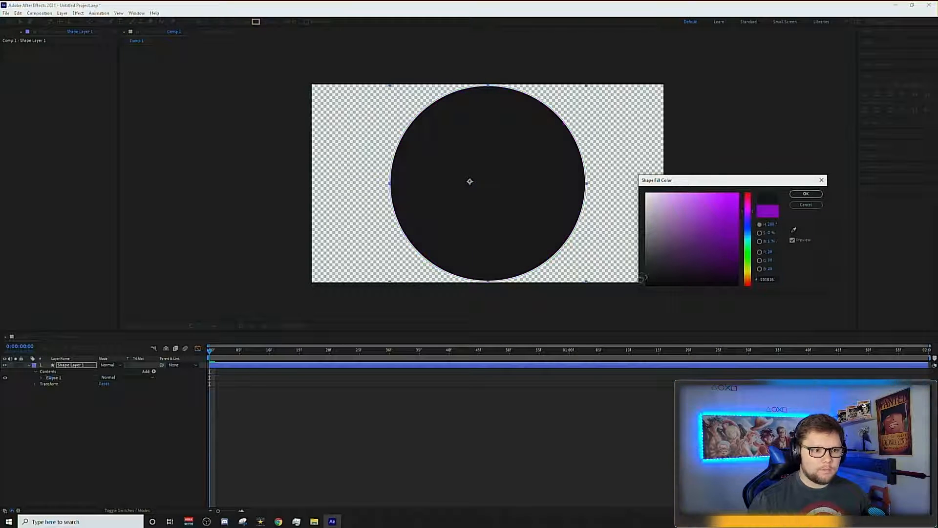
drag(643, 277, 641, 281)
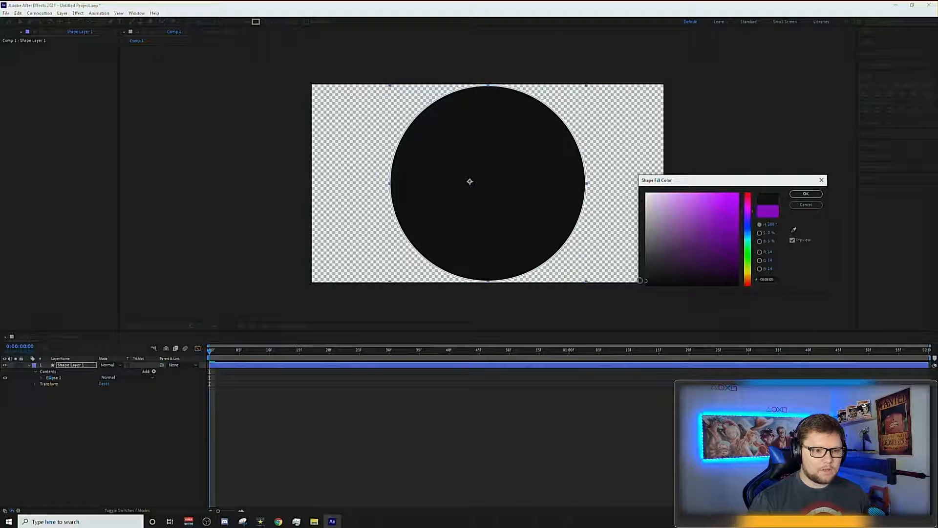
click(805, 194)
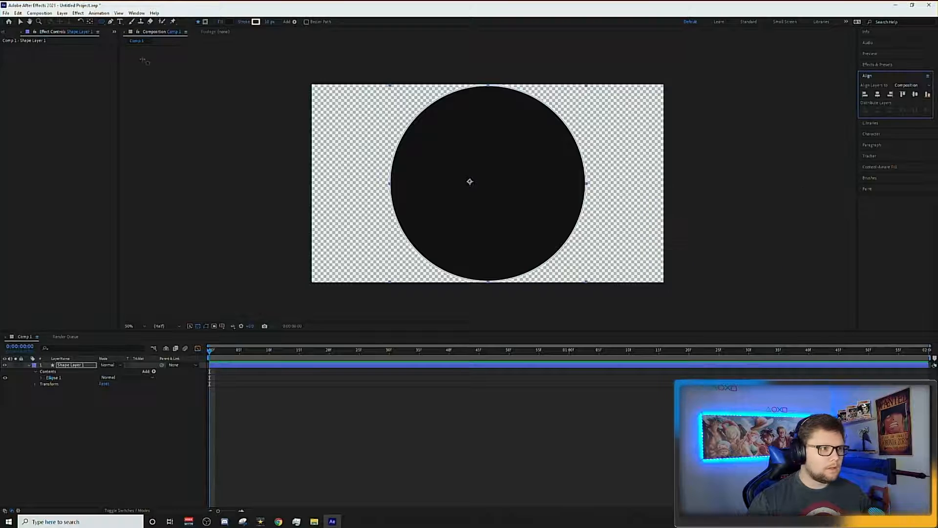
Cut out the circle's interior with a slightly smaller inverted circular mask, adjusted to leave an evenly thick ring.
click(205, 22)
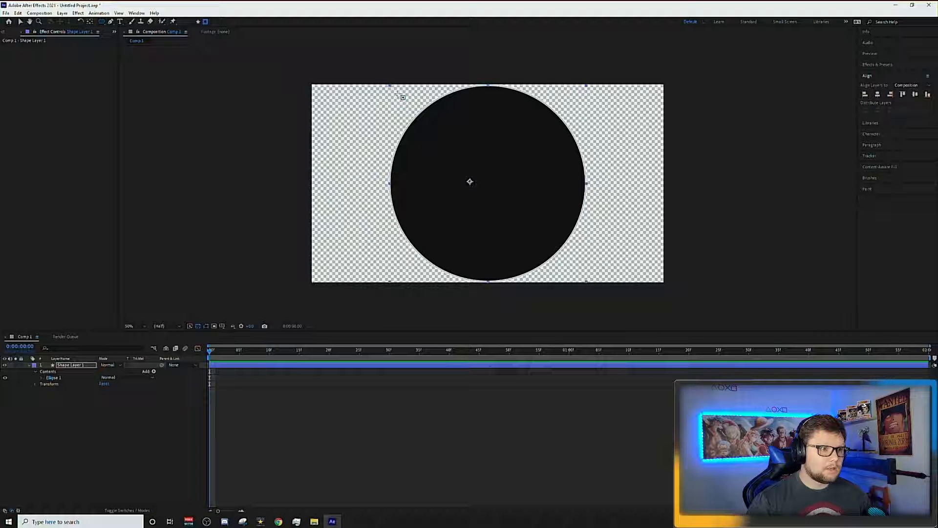
drag(397, 93, 576, 270)
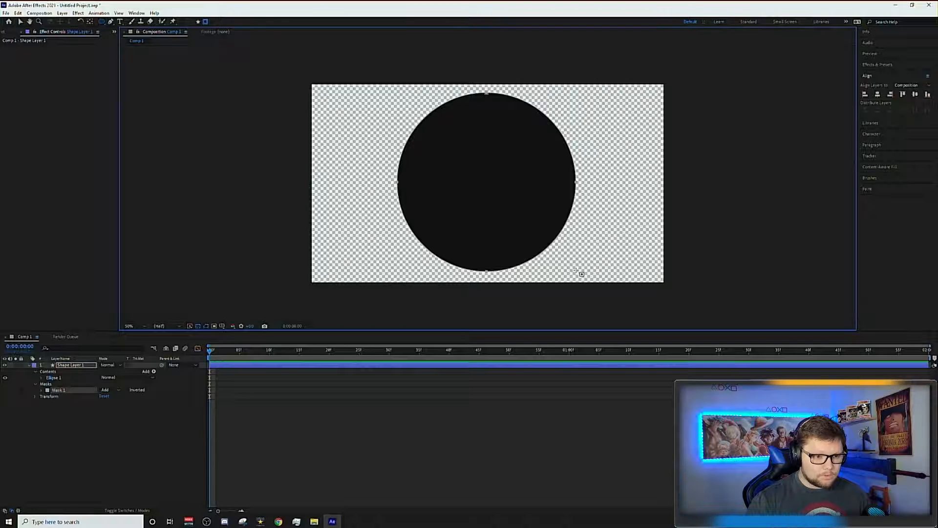
click(126, 390)
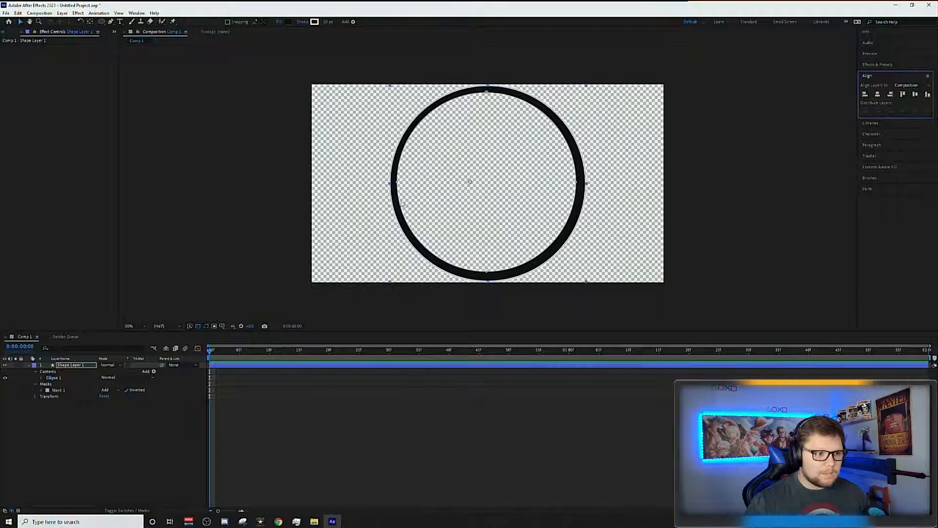
mouse_move(397, 182)
mouse_down()
mouse_move(429, 179)
mouse_move(400, 184)
mouse_up()
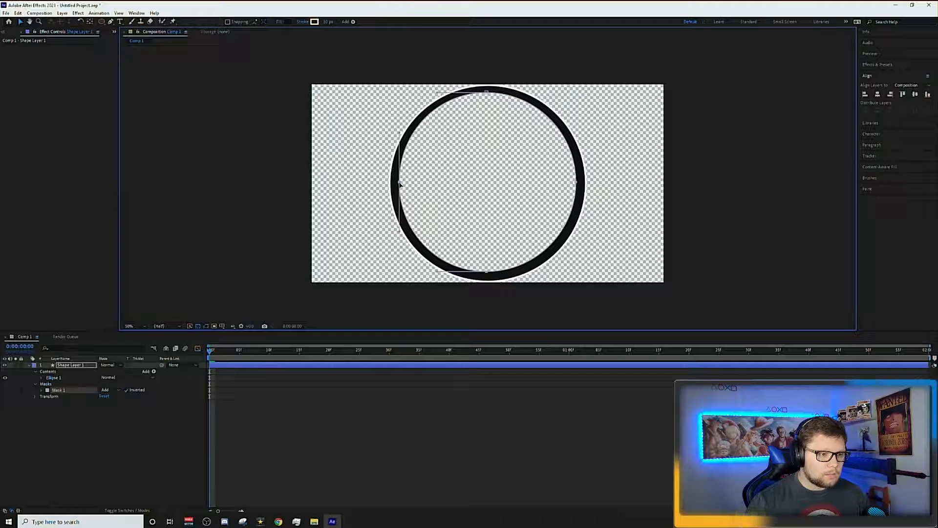
click(637, 225)
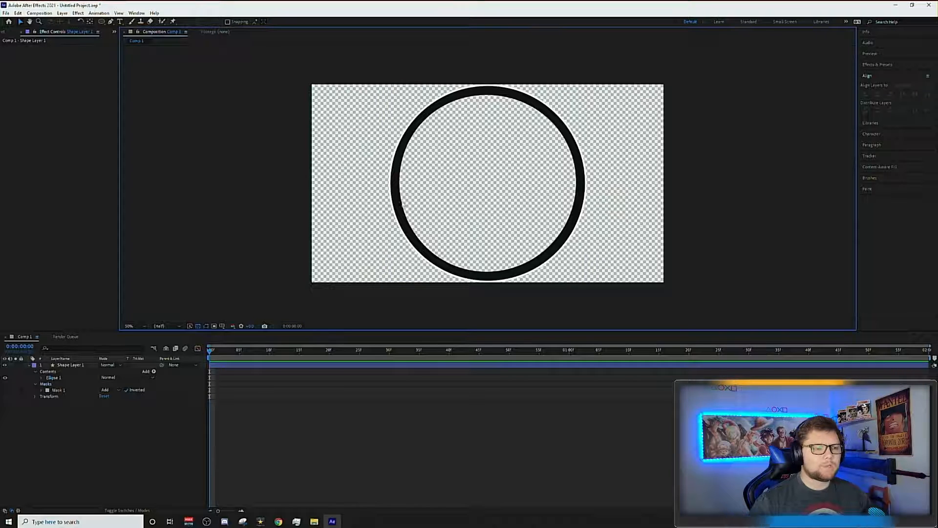
click(28, 364)
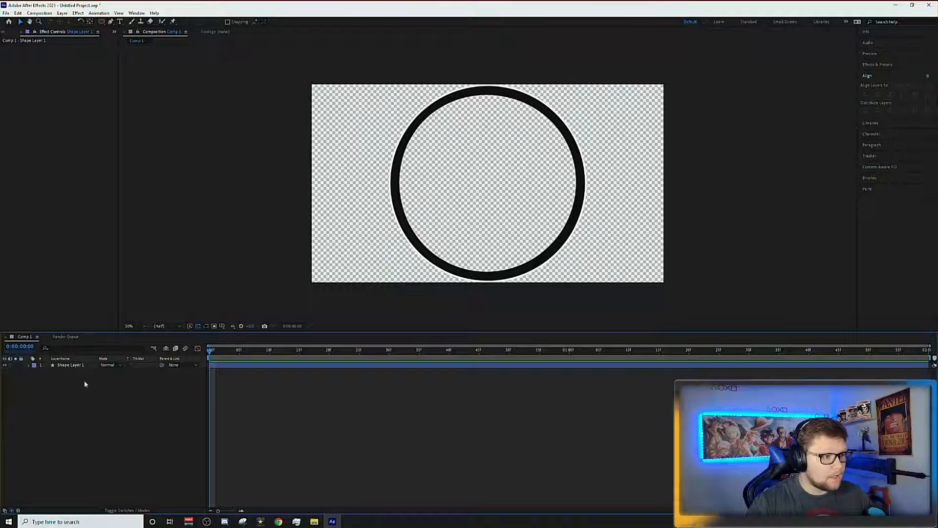
Draw a large red five-pointed star on a new shape layer and centre it over the ring with its points extending past it.
click(108, 23)
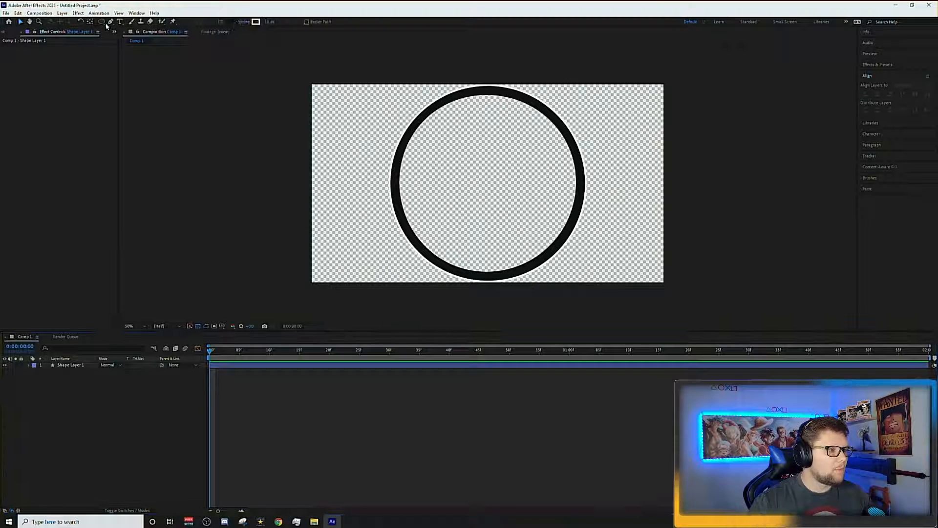
click(103, 24)
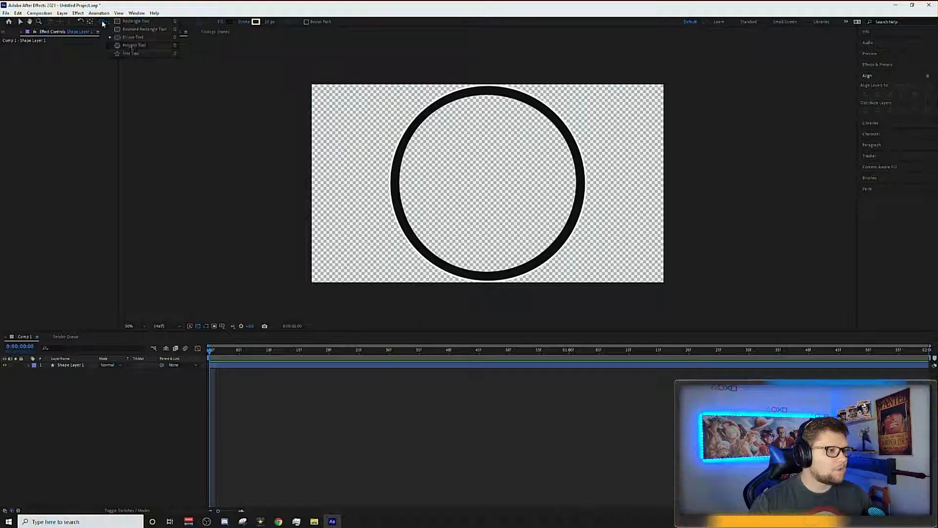
click(134, 51)
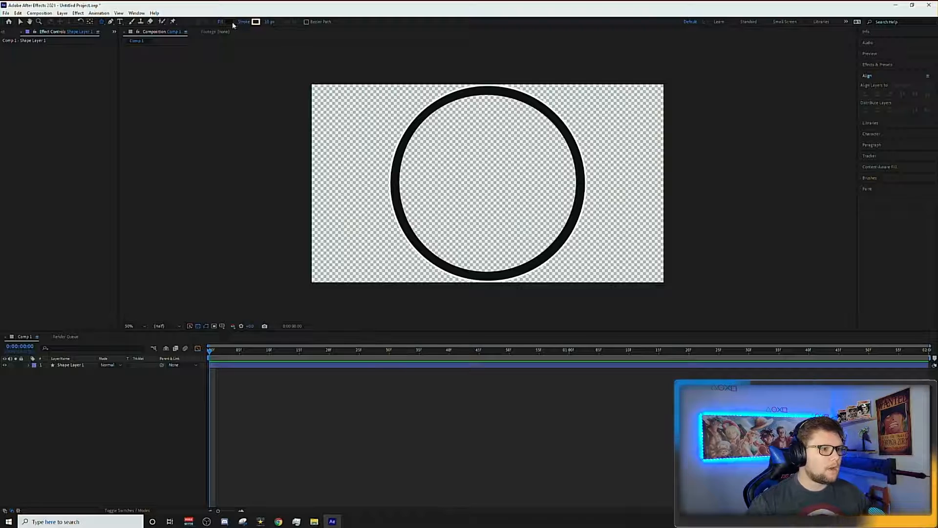
click(232, 23)
mouse_move(721, 240)
mouse_down()
mouse_move(770, 174)
mouse_move(719, 171)
mouse_up()
click(815, 195)
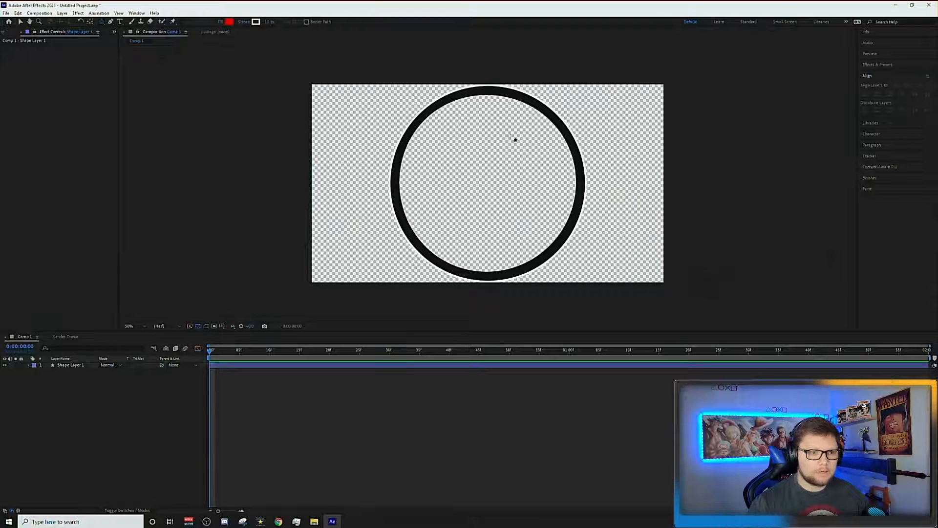
drag(408, 111, 519, 186)
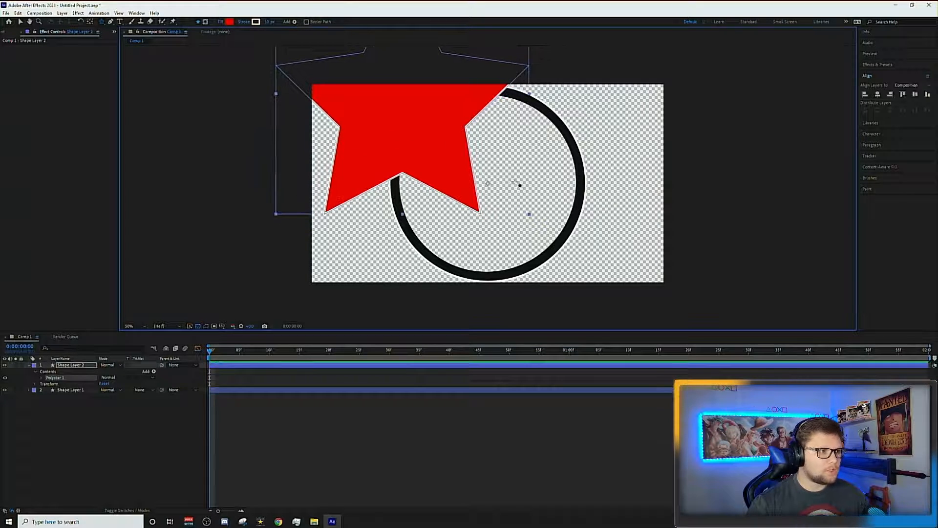
click(21, 21)
drag(425, 135, 510, 213)
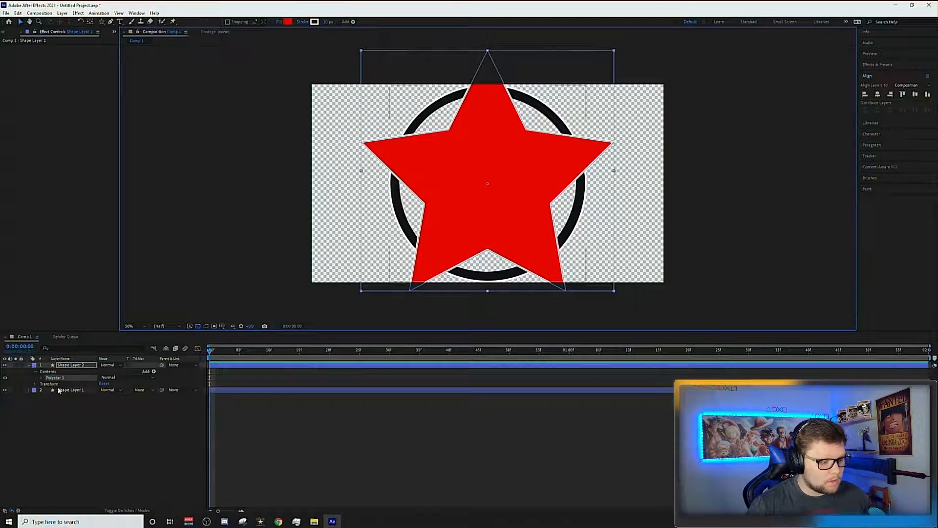
Keyframe the star's rotation from 0° at the first frame to 360° at the last frame and preview the spin.
key(r)
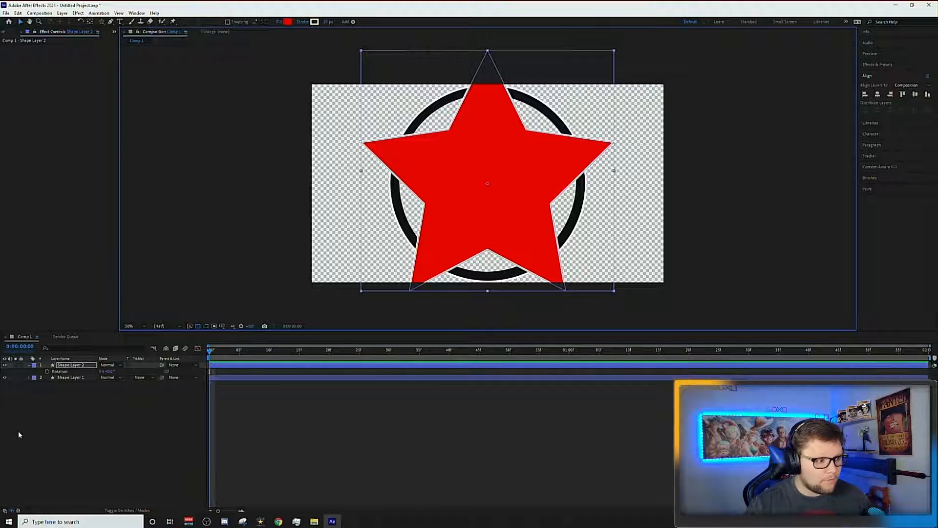
click(46, 371)
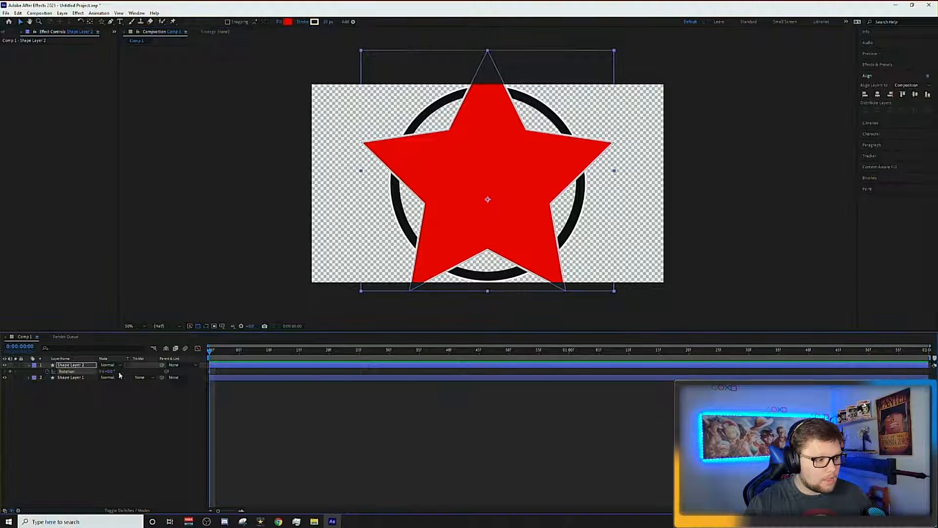
key(space)
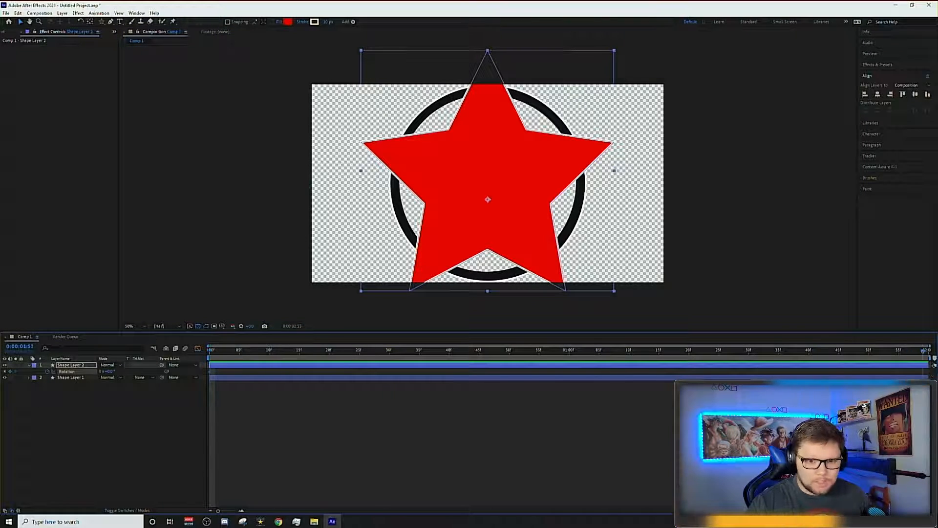
click(112, 372)
text(360)
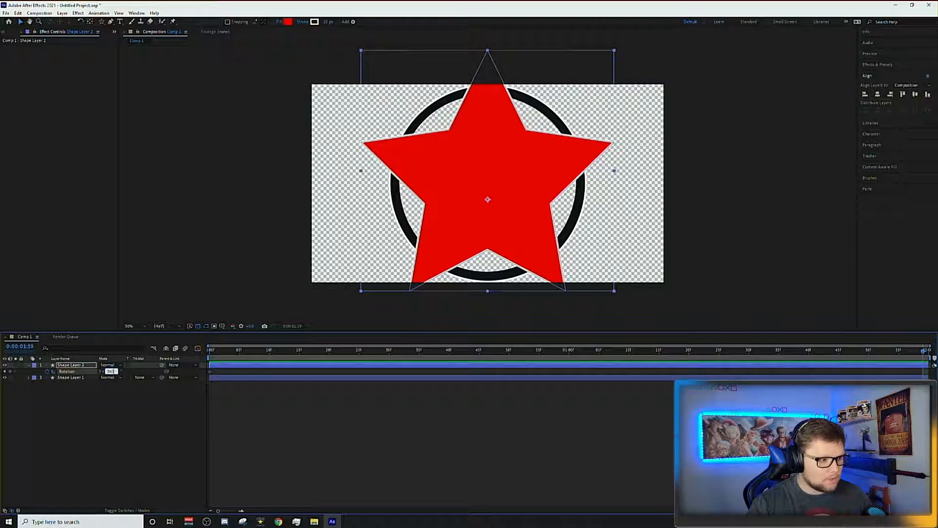
key(Return)
key(space)
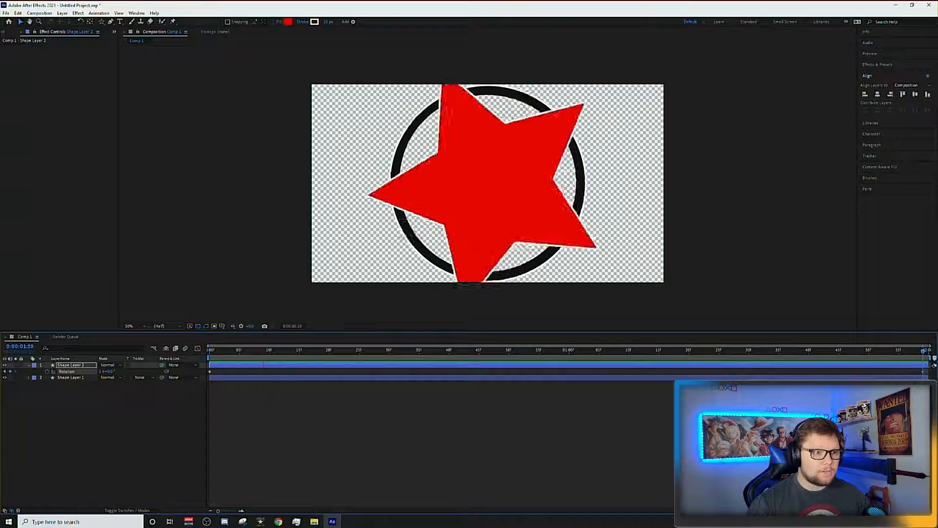
key(space)
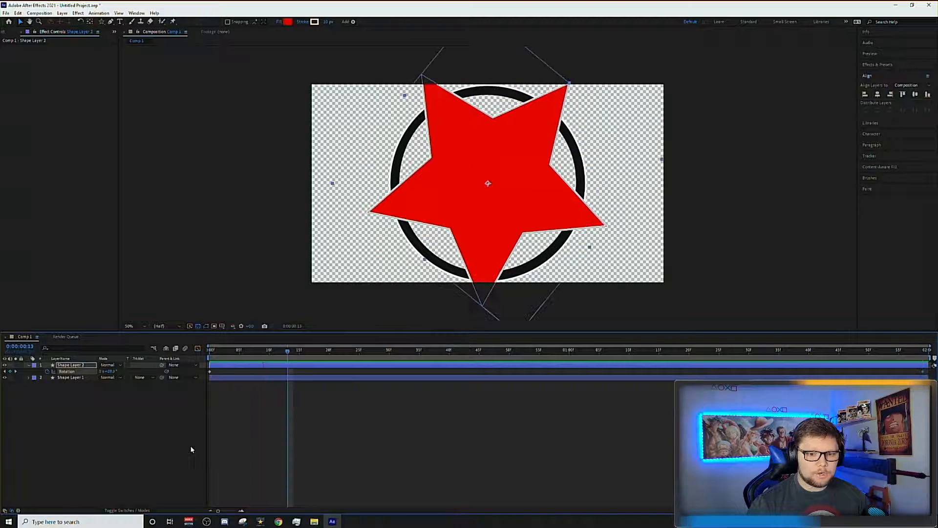
Duplicate the ring layer, place one ring above the star as its alpha matte, and preview the animation.
click(75, 379)
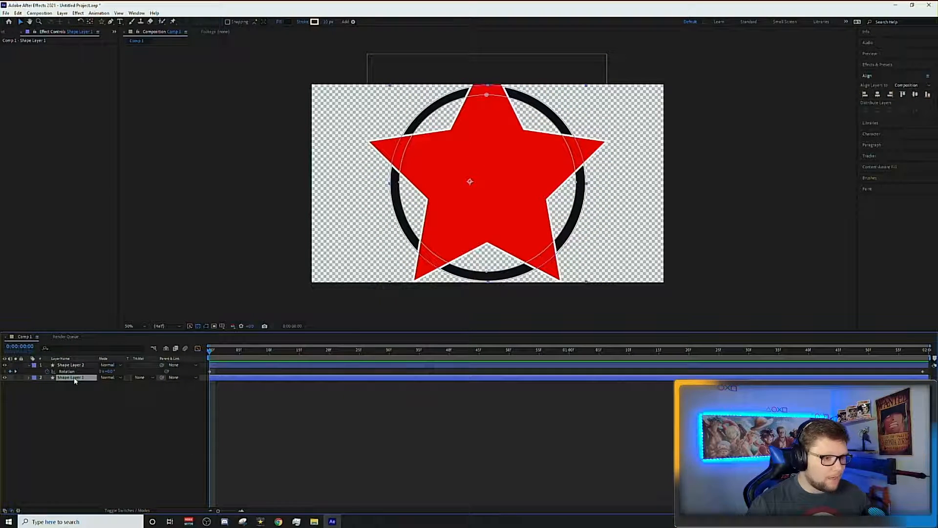
key(ctrl+d)
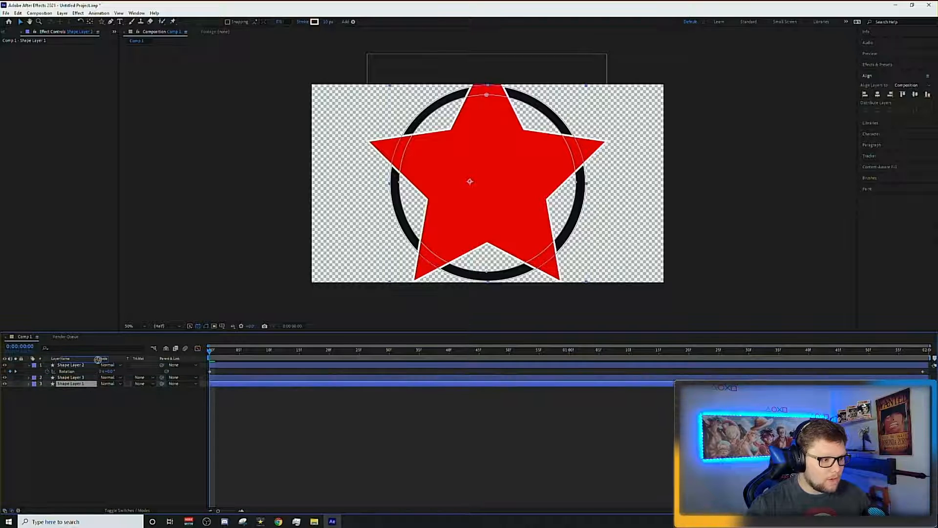
drag(98, 359, 98, 363)
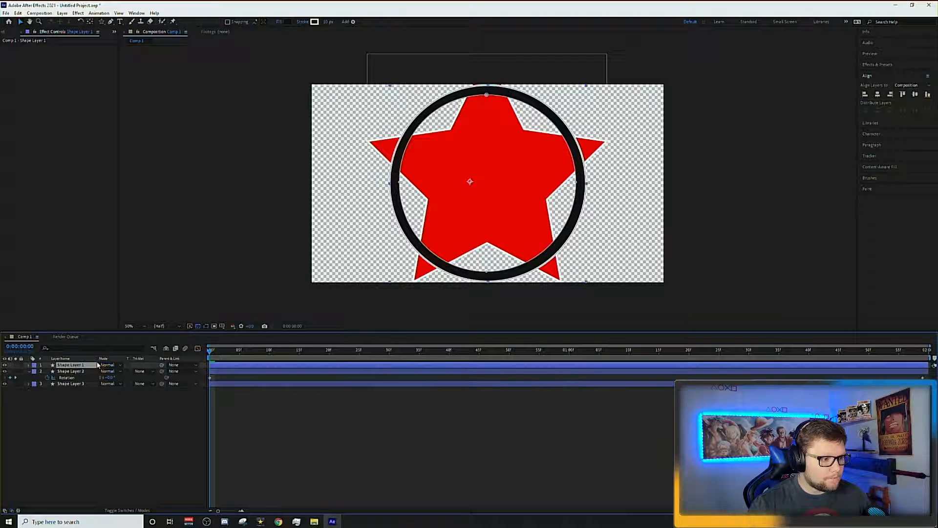
click(140, 371)
click(154, 389)
key(space)
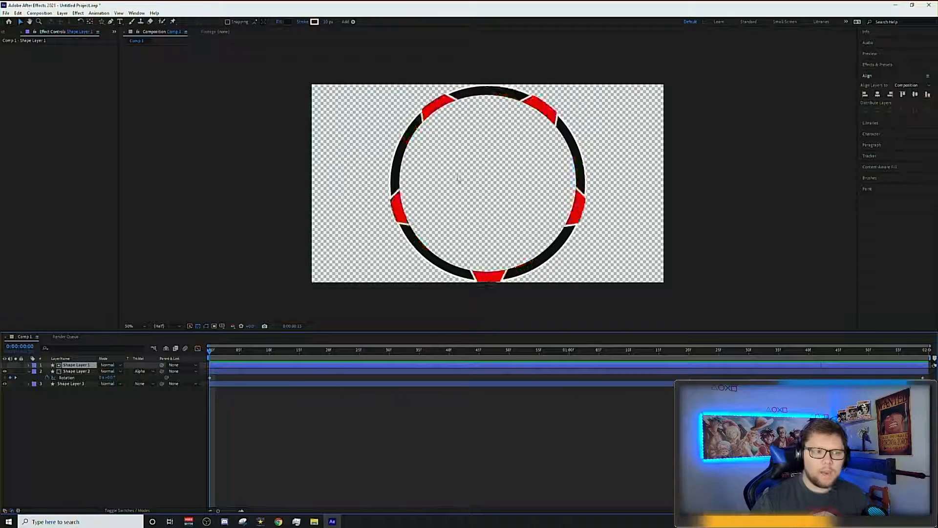
key(space)
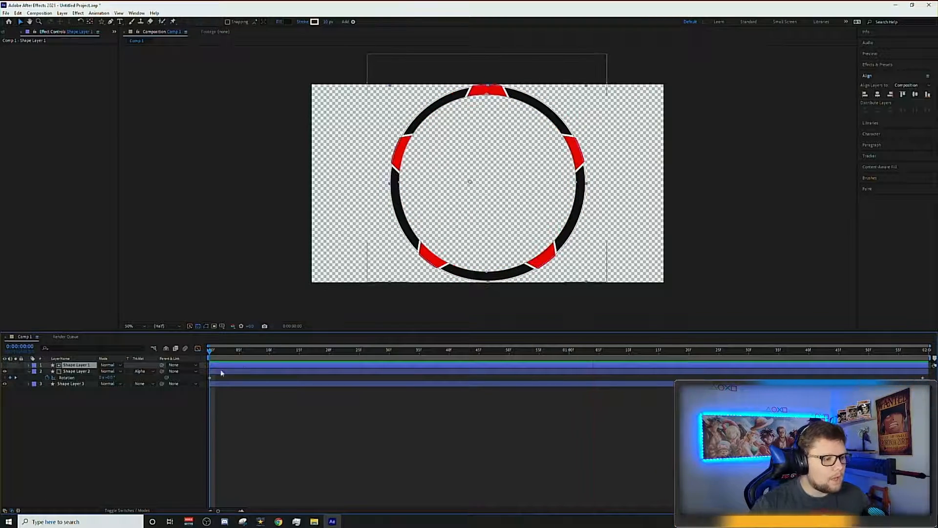
Delete the star layer and draw a red circle on a new shape layer, placed over the ring's left edge.
click(78, 372)
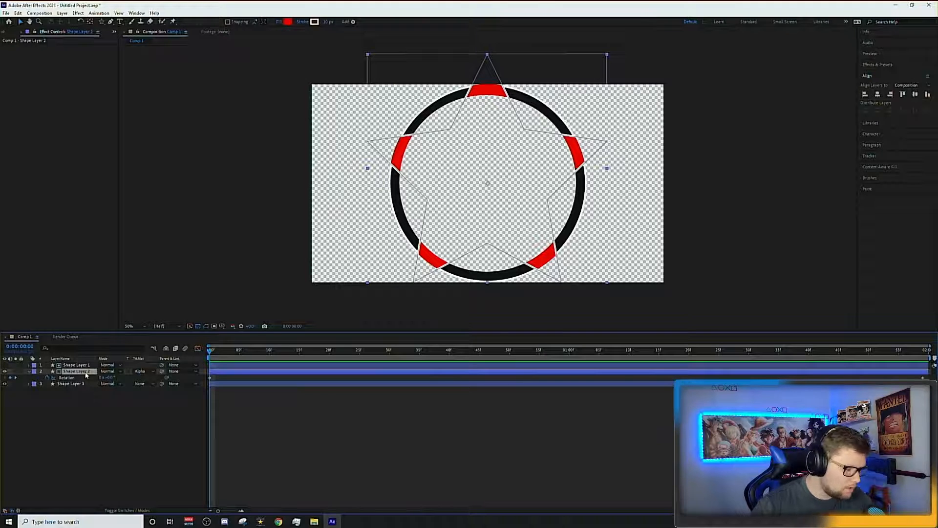
key(Delete)
click(110, 22)
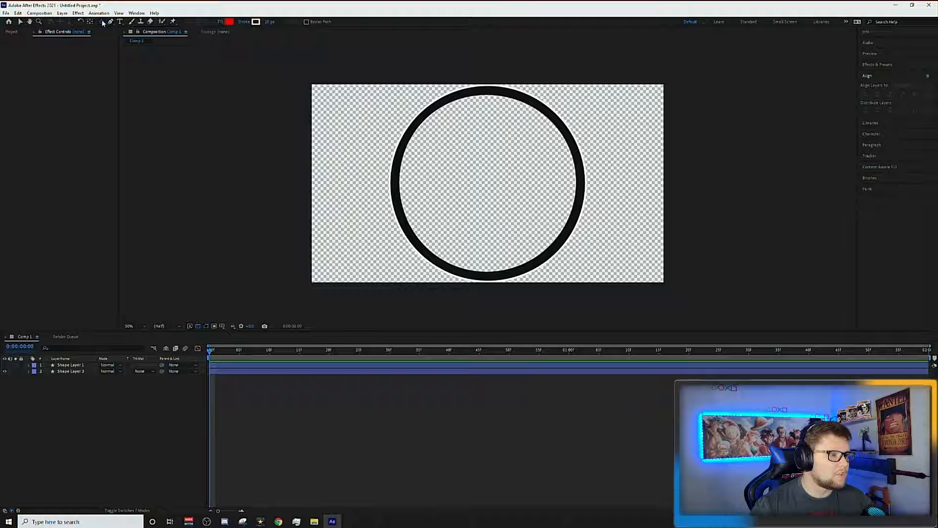
drag(102, 22, 132, 43)
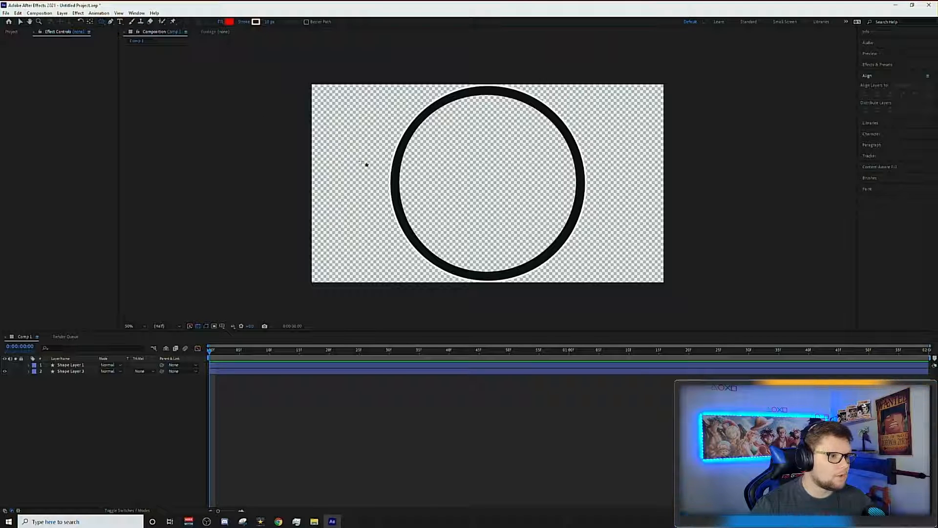
drag(386, 110, 502, 215)
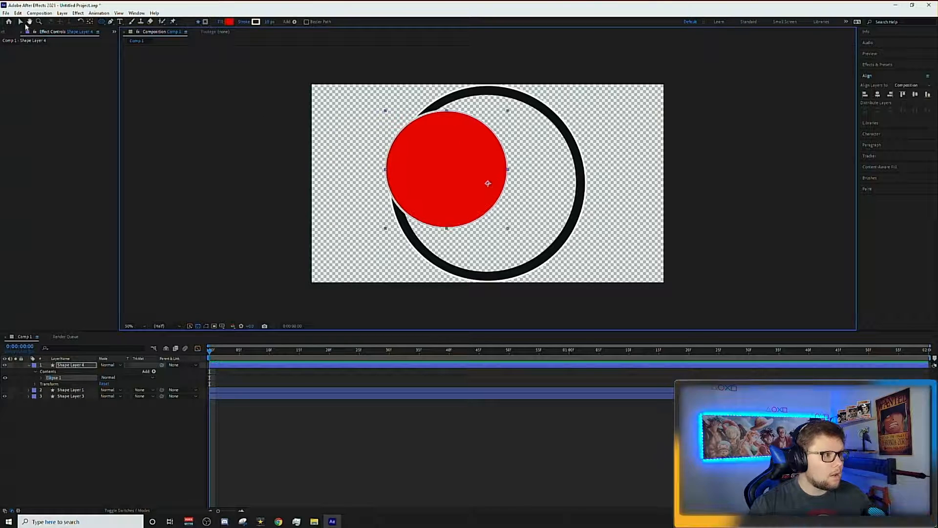
key(v)
drag(487, 183, 442, 199)
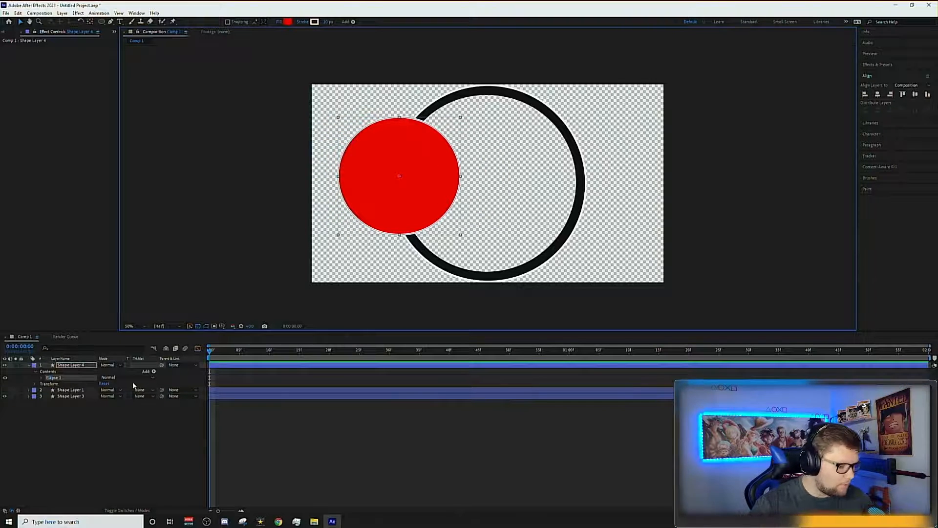
Keyframe the circle's position clockwise around the ring: left edge at the first frame, top at 0:30, right at 1:00, bottom at 1:30.
key(p)
click(46, 372)
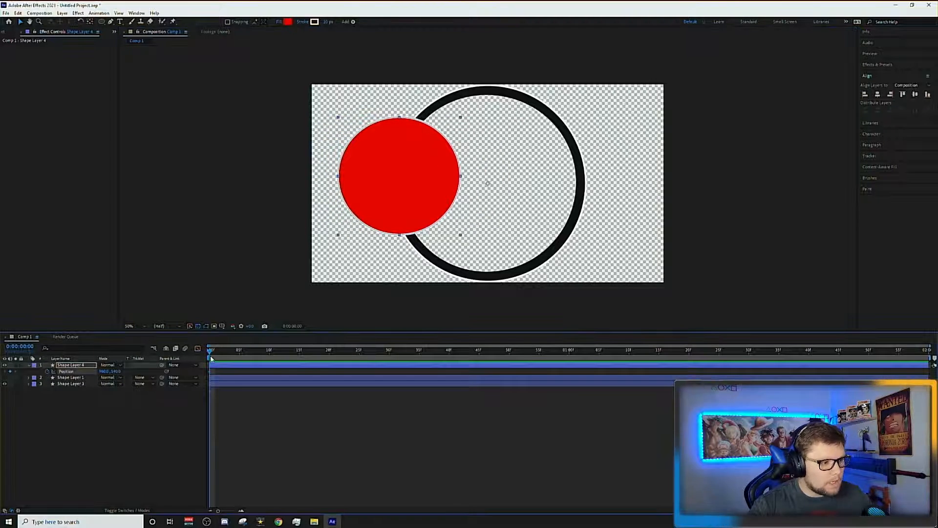
drag(212, 359, 390, 359)
drag(421, 182, 506, 127)
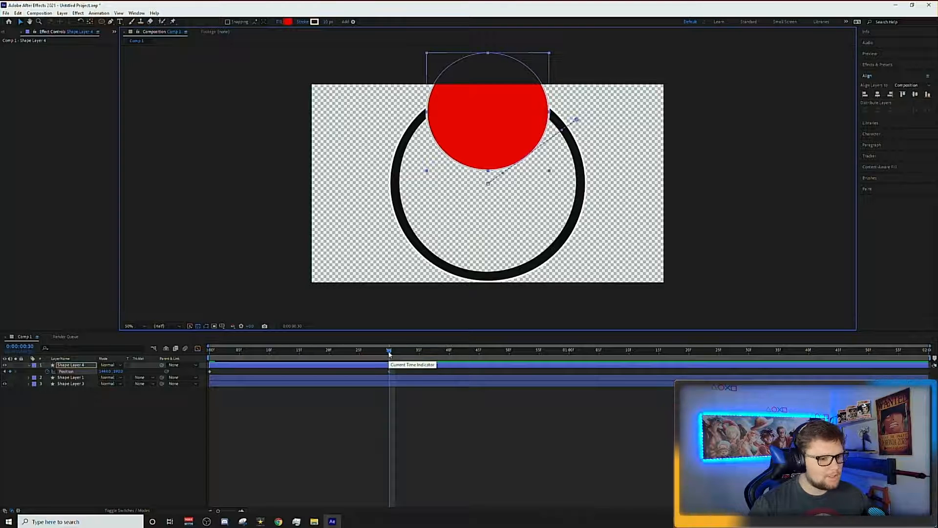
drag(390, 352, 570, 353)
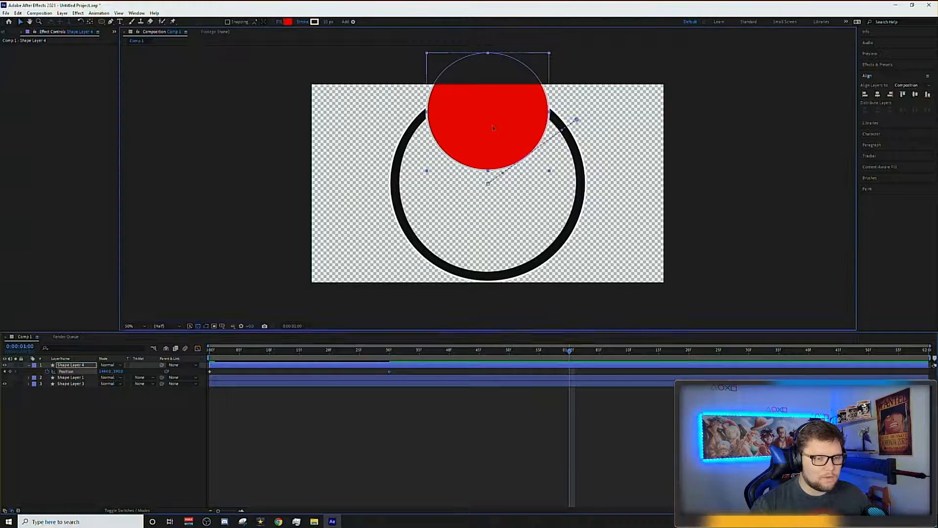
drag(493, 128, 574, 203)
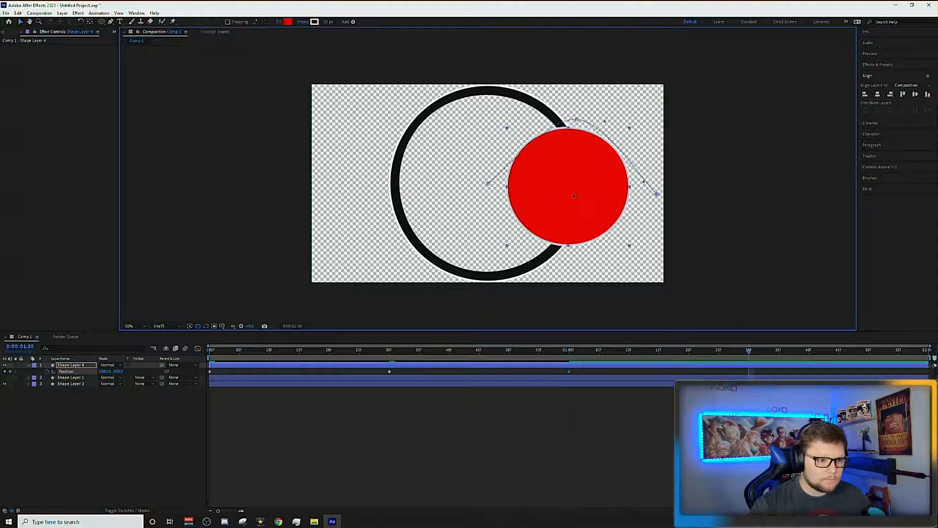
drag(574, 196, 494, 268)
Copy the circle's first position keyframe to the last frame to close the loop, and preview the motion.
click(924, 352)
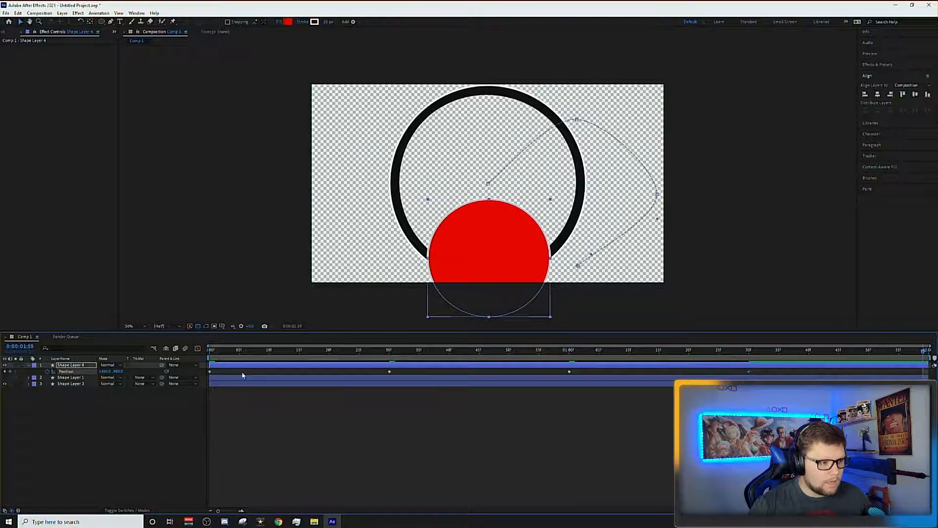
drag(217, 369, 206, 375)
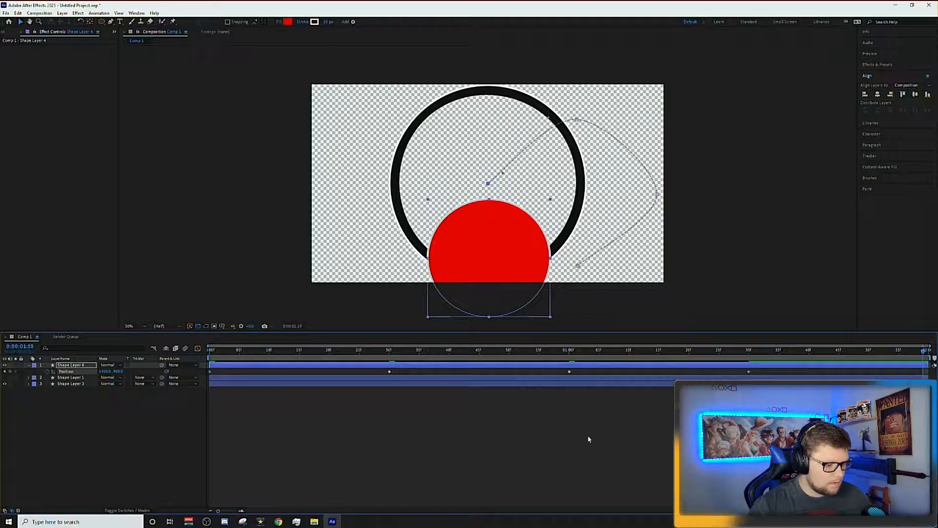
key(ctrl+v)
key(space)
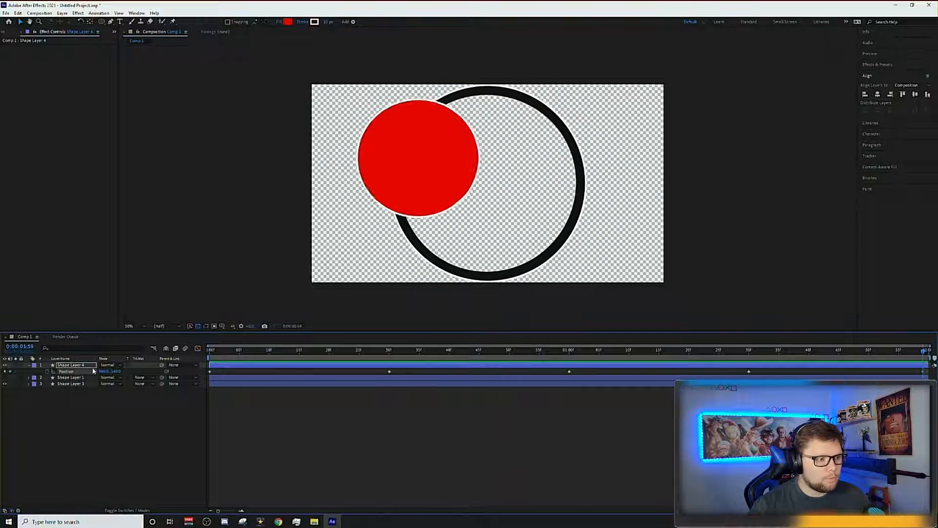
key(space)
key(Home)
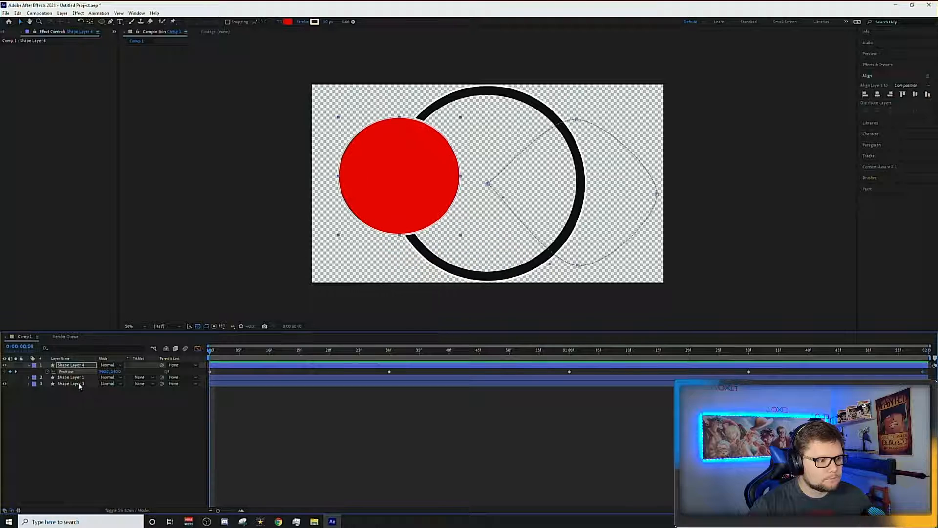
Place the duplicate ring layer above the red circle as its alpha matte and preview the animation.
drag(84, 378, 91, 364)
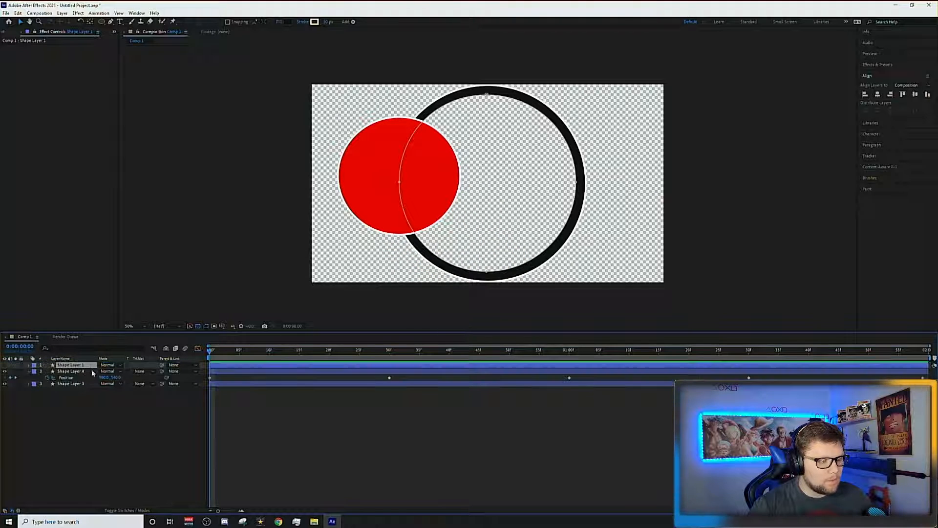
click(140, 371)
click(155, 391)
key(space)
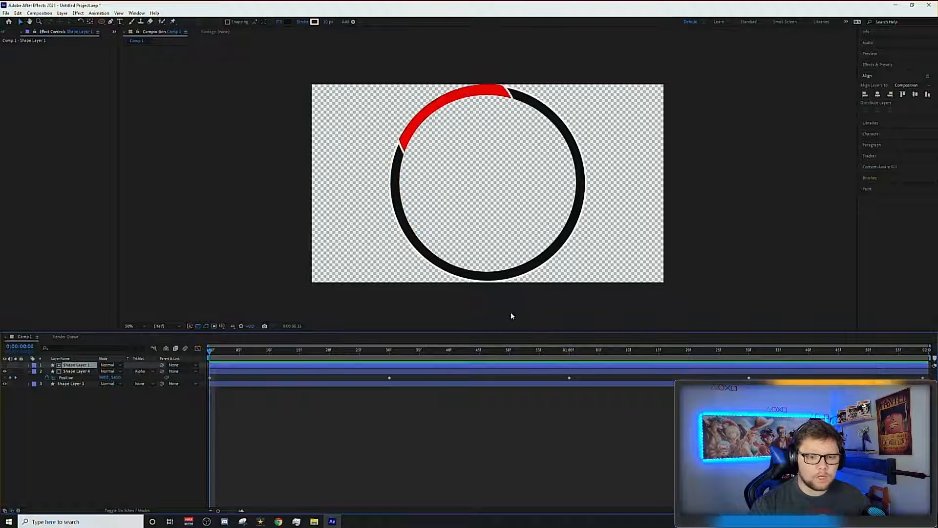
key(space)
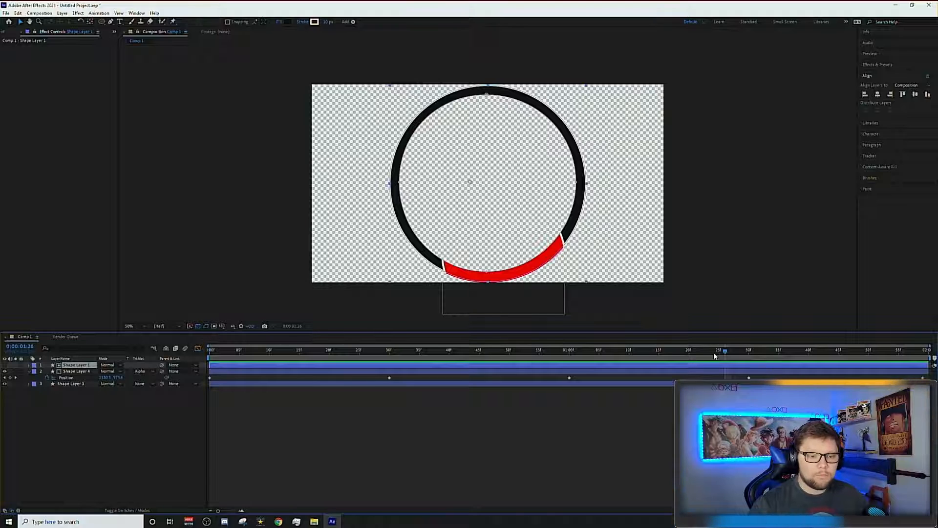
key(space)
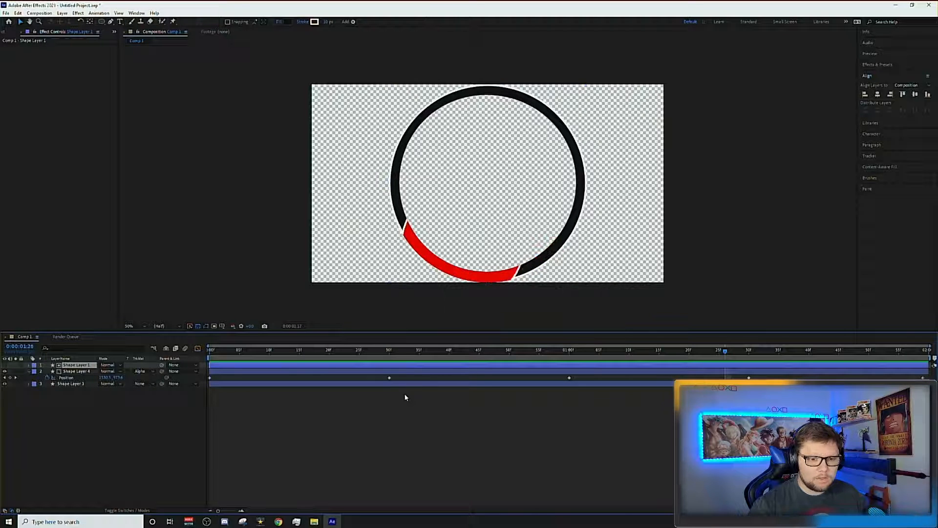
key(space)
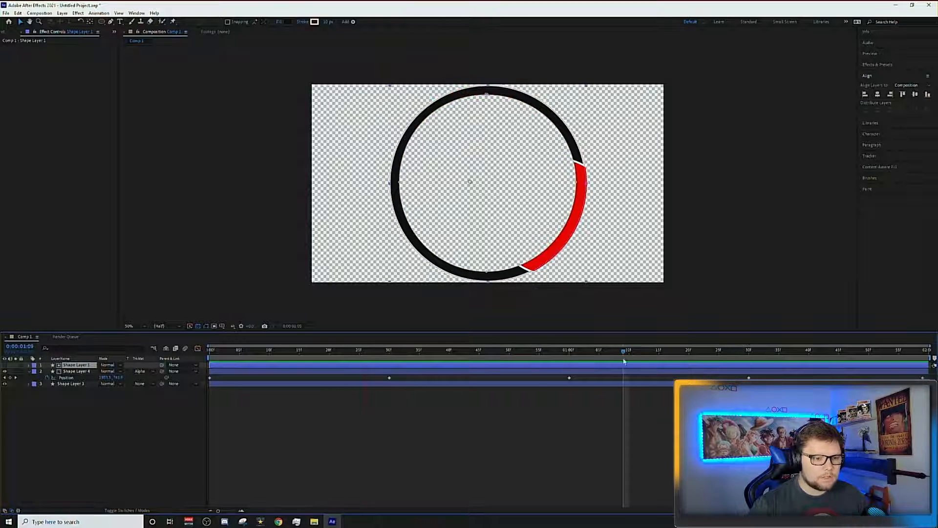
Delete the red circle layer and the ring layer used as its matte, keeping only the base ring.
click(93, 373)
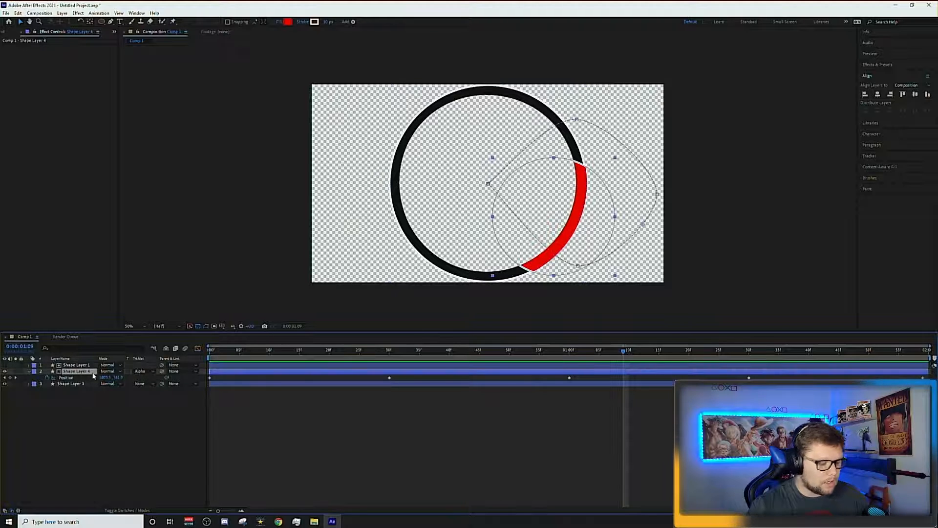
key(Delete)
click(86, 372)
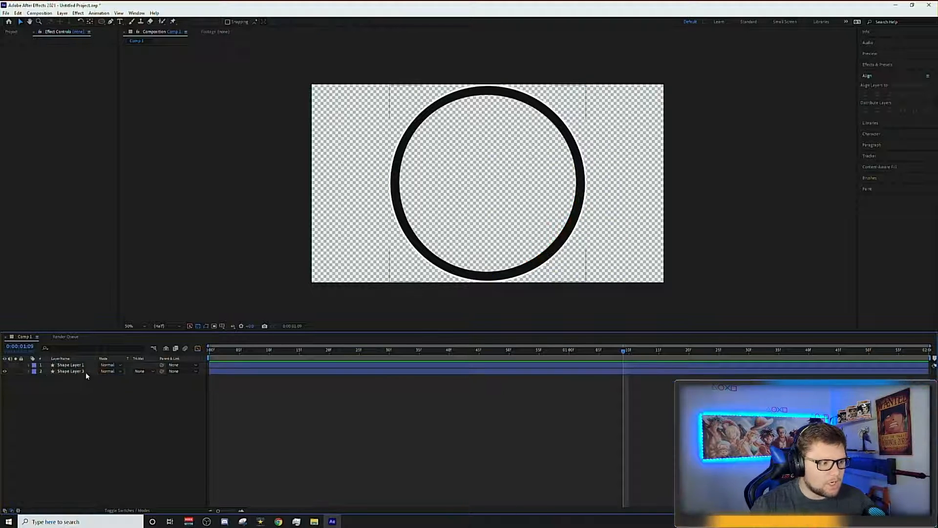
click(82, 365)
key(Delete)
Duplicate the remaining ring, shrink the copy to fit inside the original, and centre it in the composition.
click(76, 366)
key(ctrl+d)
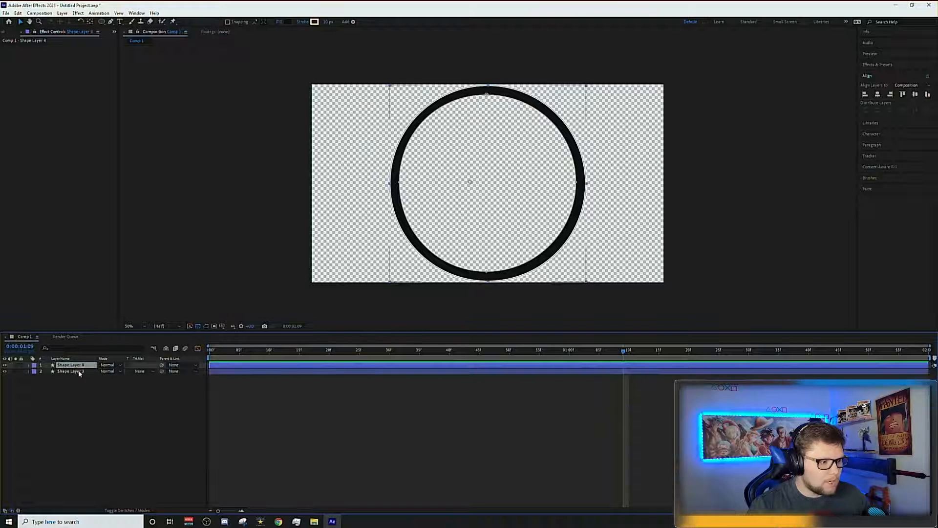
drag(585, 281, 567, 276)
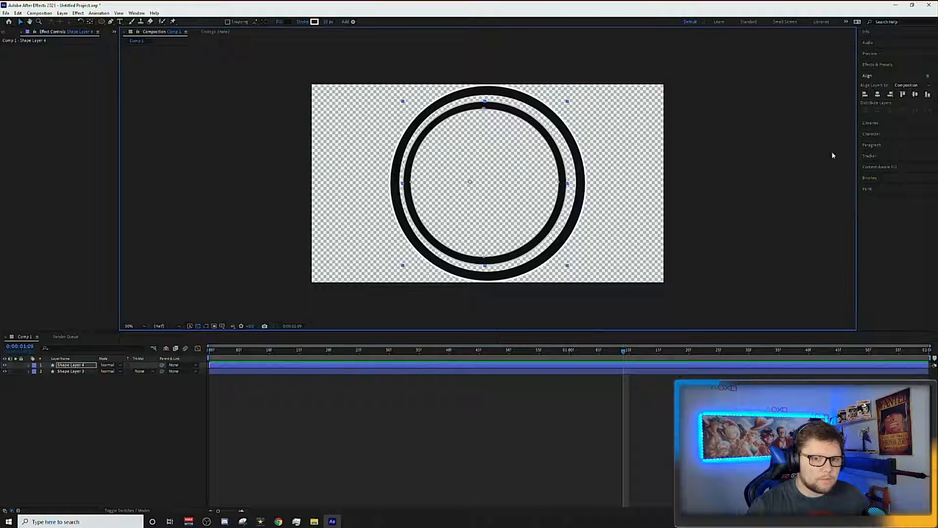
click(917, 94)
click(878, 93)
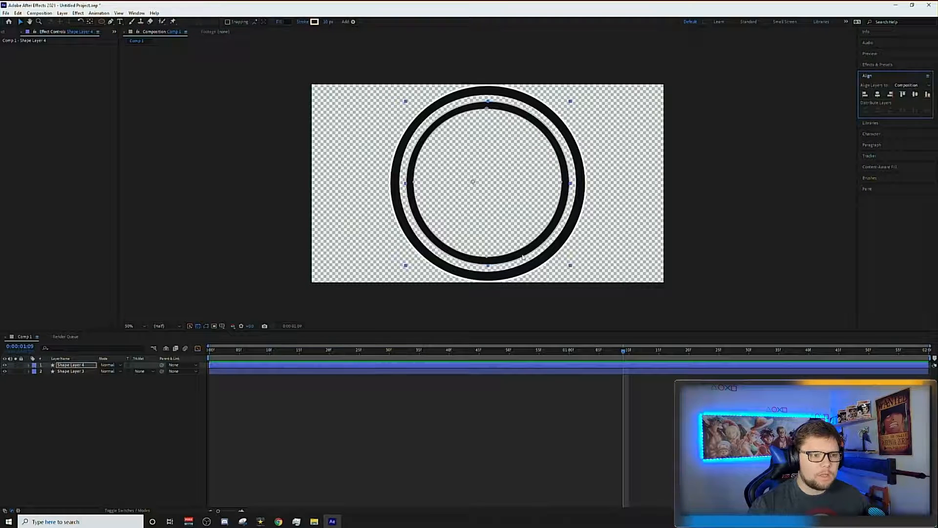
Change the inner ring's fill colour to a saturated orange.
click(287, 21)
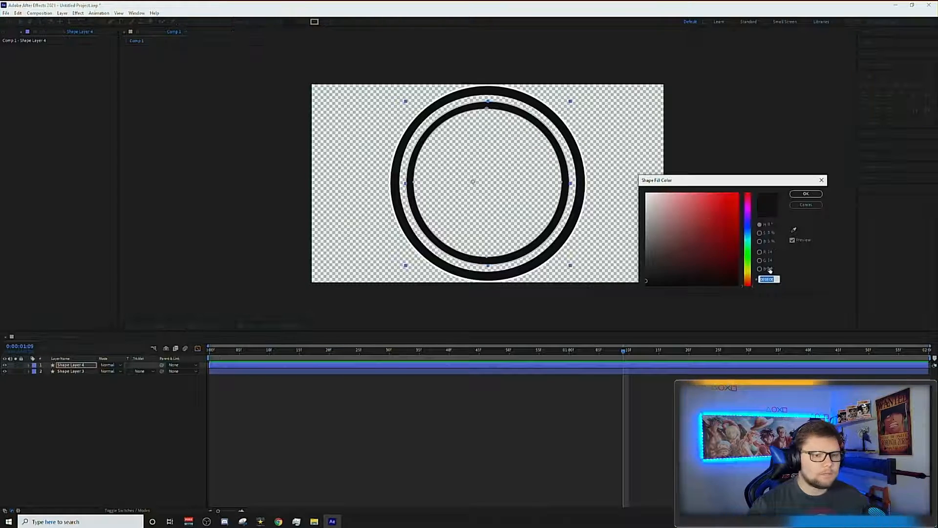
drag(748, 270, 749, 278)
drag(729, 246, 787, 184)
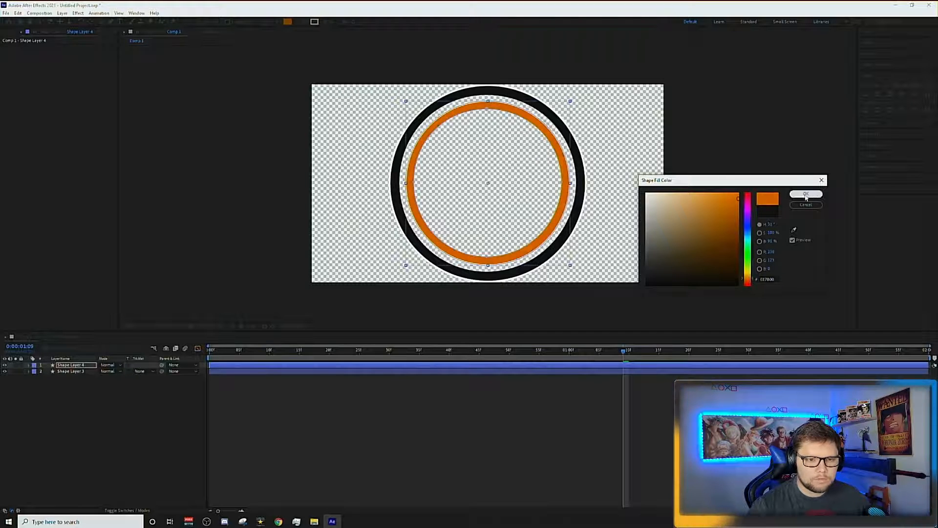
click(806, 193)
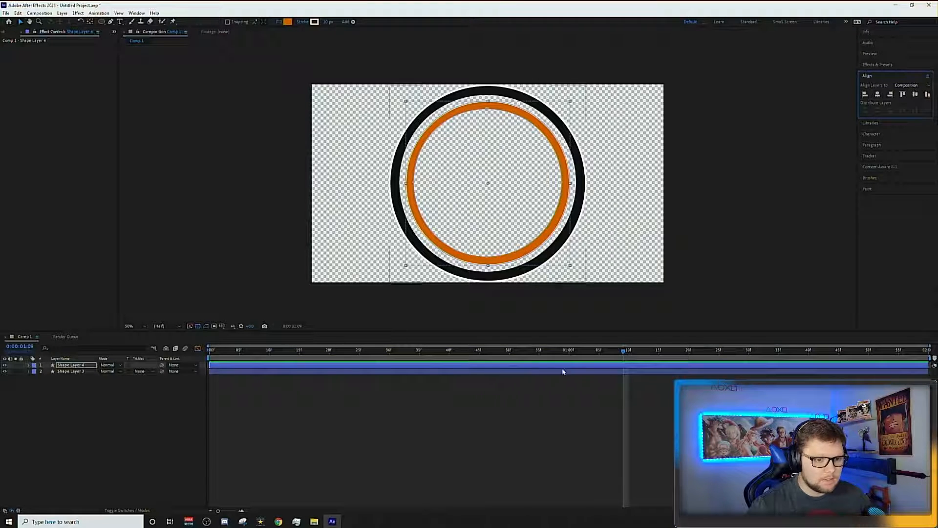
Keyframe the orange ring's scale from its small size at the first frame to beyond the black ring at the last frame, and preview it.
drag(625, 348, 156, 389)
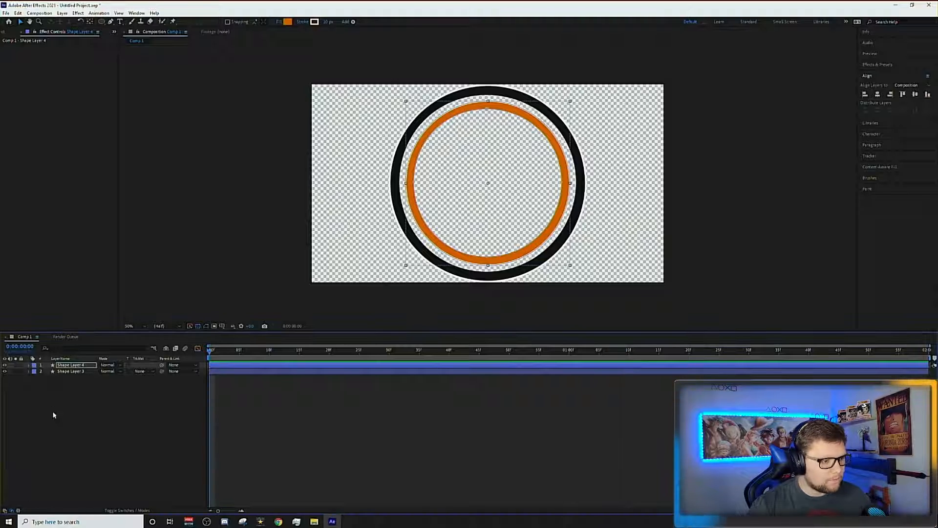
key(s)
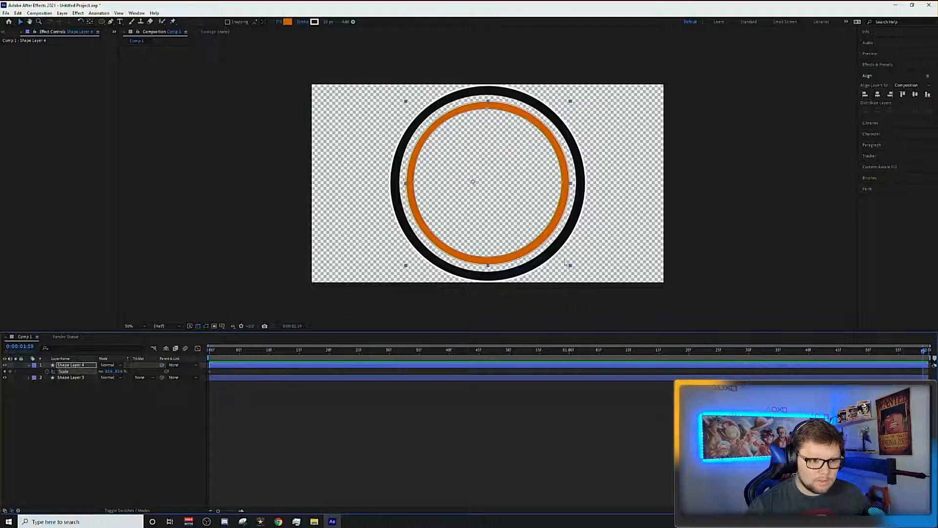
drag(570, 265, 608, 289)
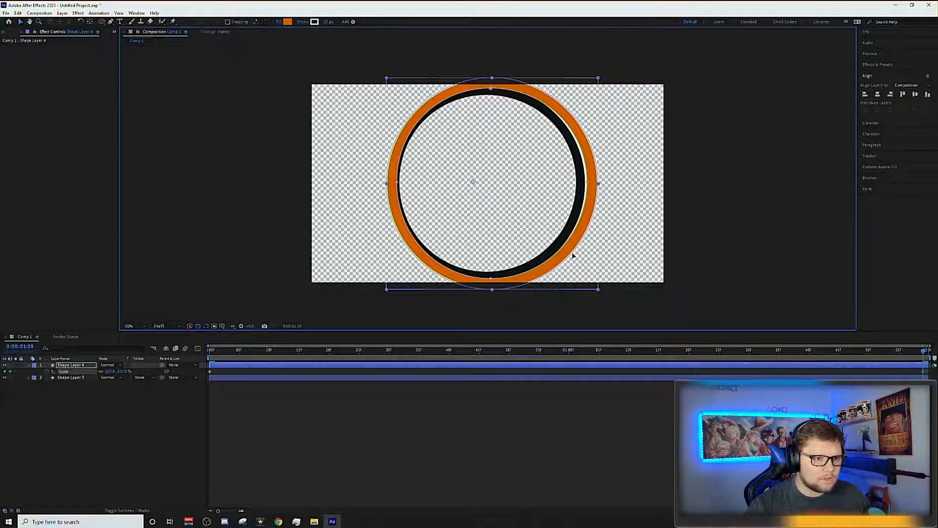
drag(572, 255, 568, 255)
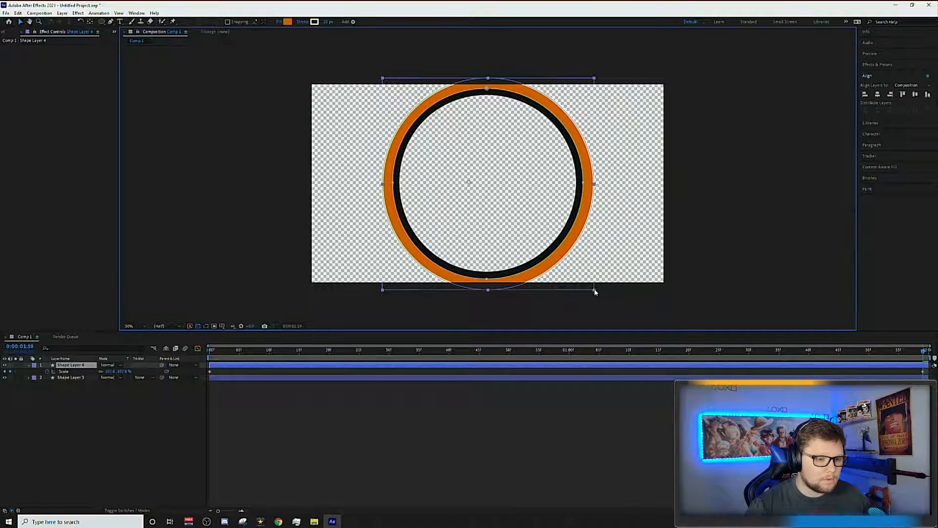
drag(596, 292, 606, 306)
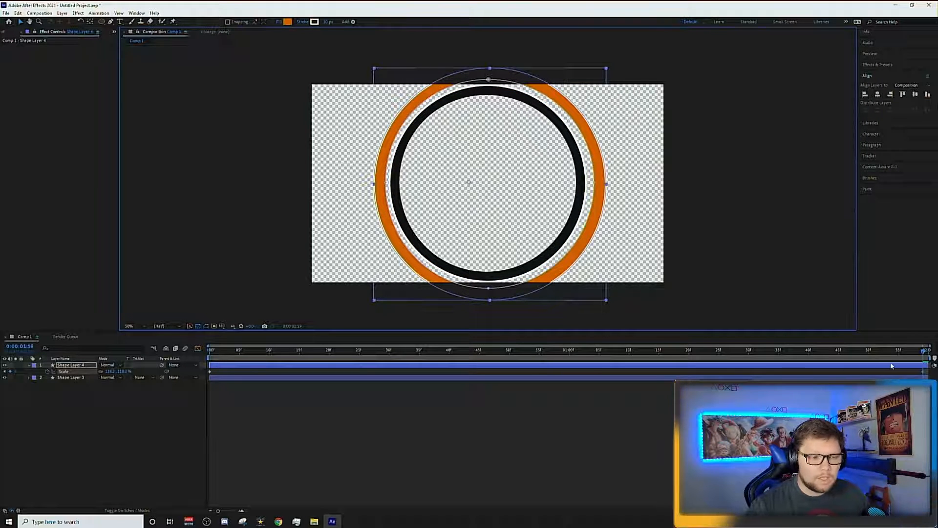
key(space)
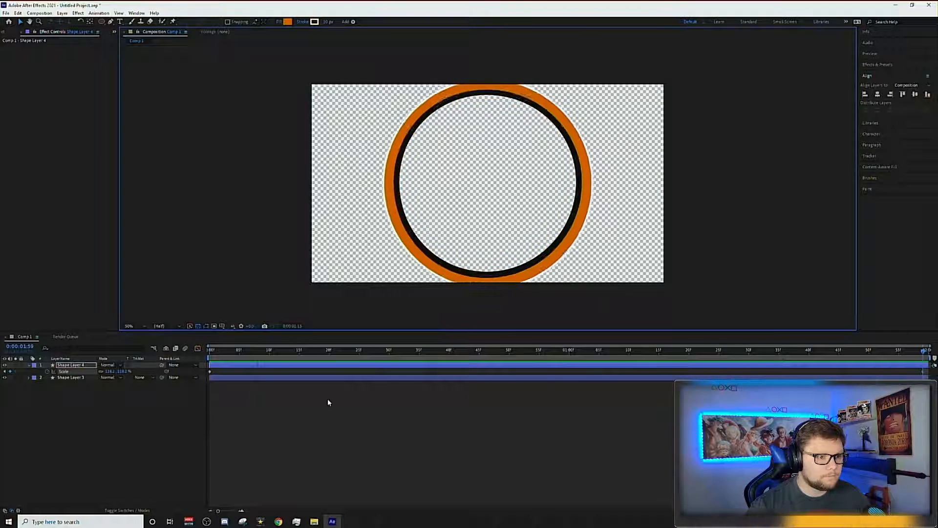
key(space)
Duplicate the black ring layer and move one of the two black rings above the orange ring layer.
click(87, 377)
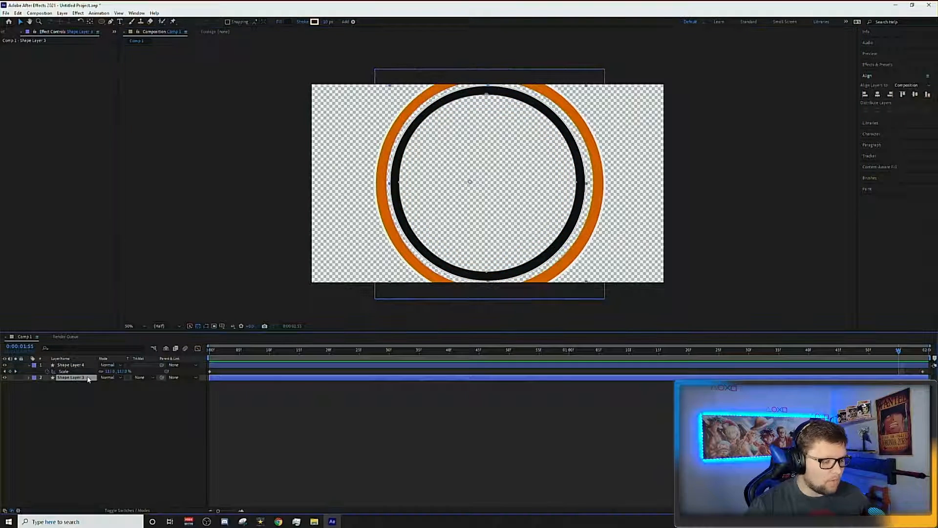
key(ctrl+d)
click(86, 384)
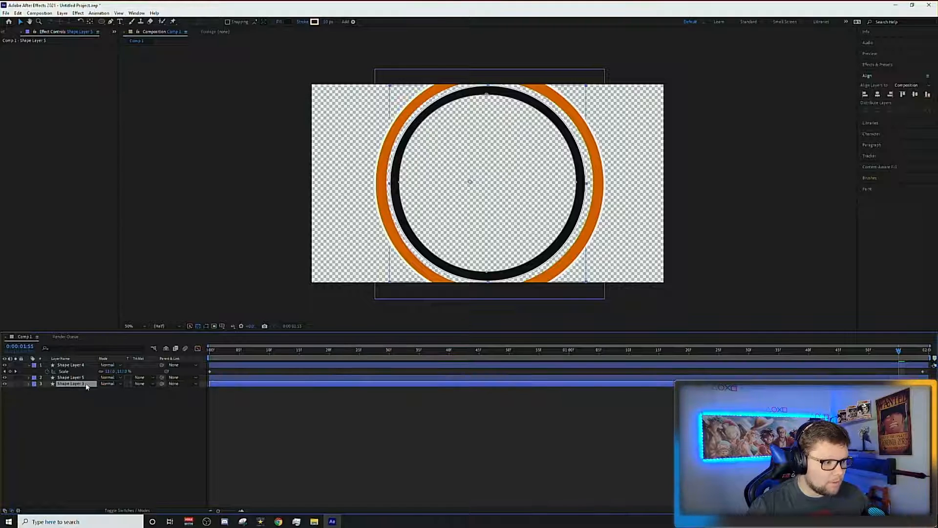
drag(87, 366, 86, 367)
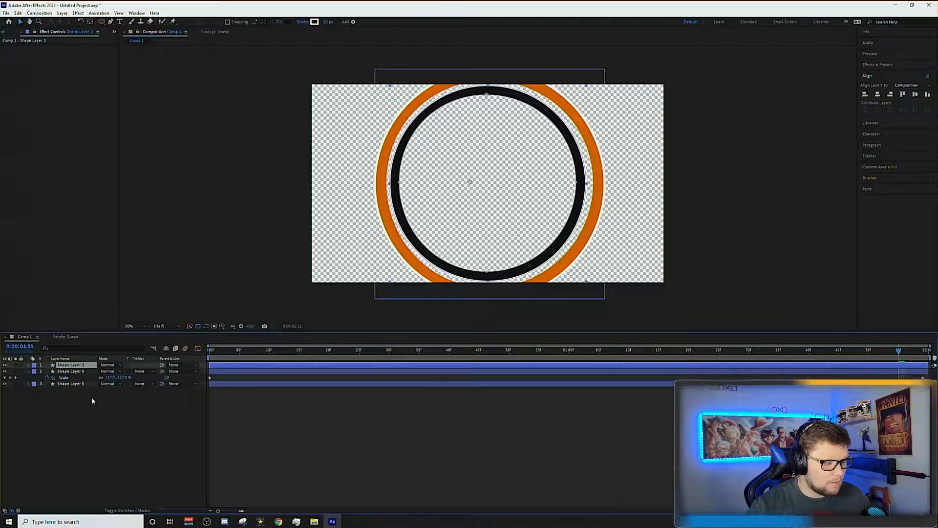
Set the orange ring layer's track matte to Alpha Matte using the black ring layer above it, and preview the animation.
click(140, 371)
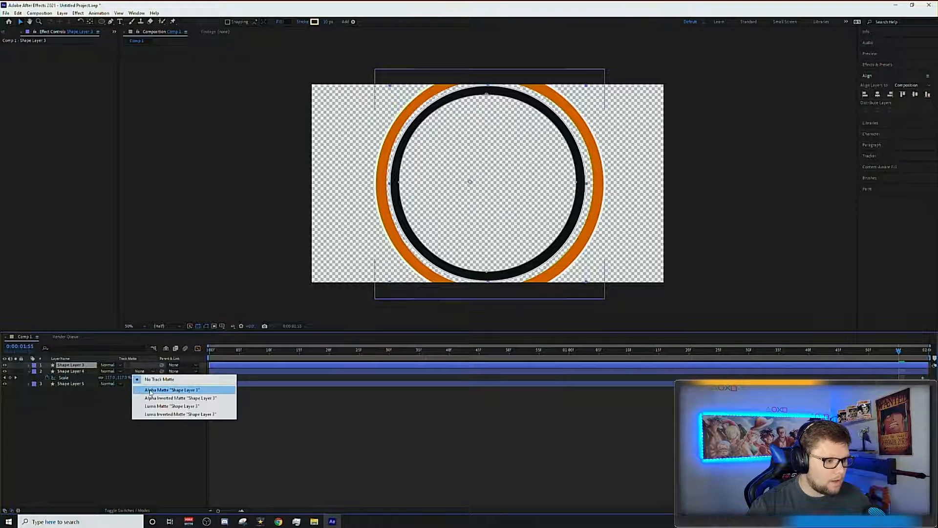
click(149, 390)
key(space)
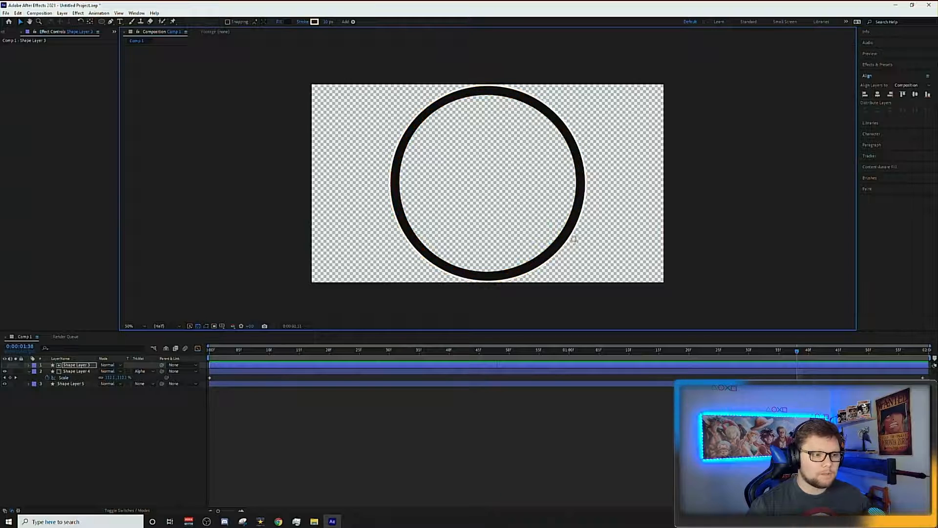
key(space)
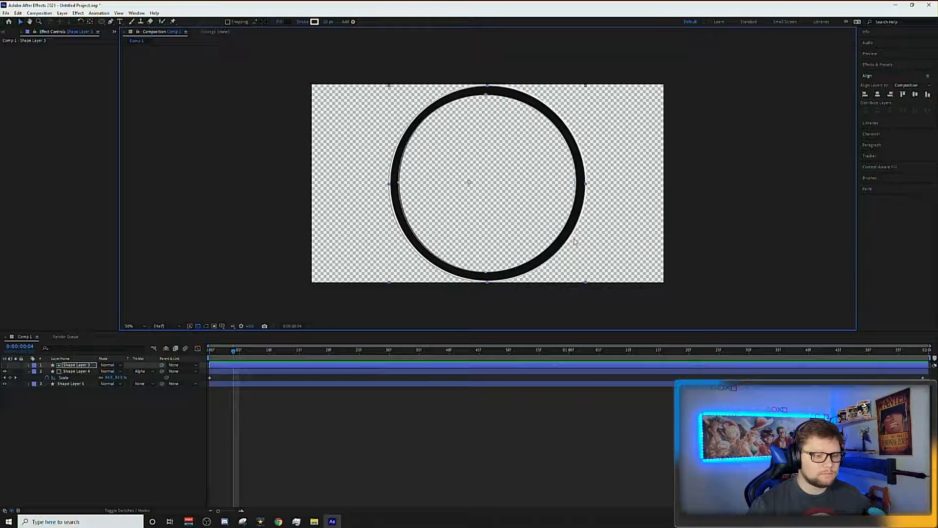
Save the project under the new name "Untitled Project pulsing" in the Adobe folder.
click(7, 15)
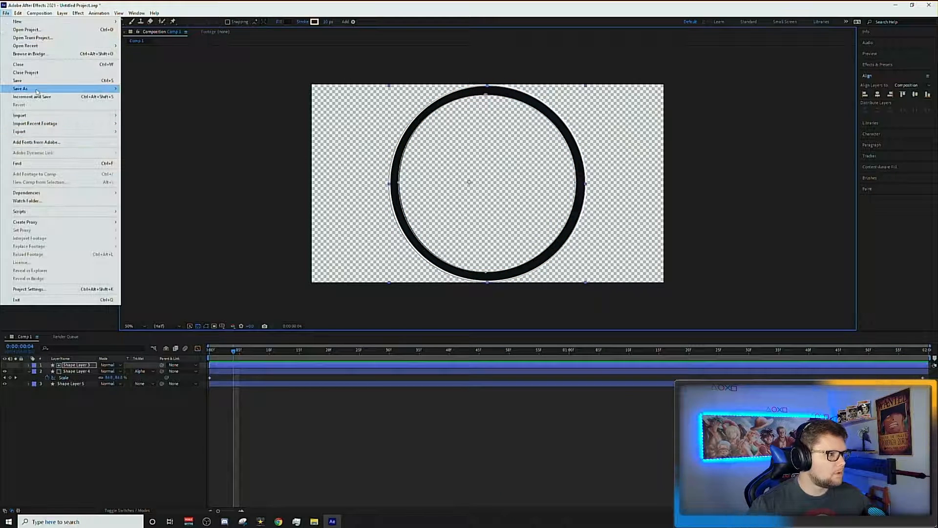
mouse_move(36, 91)
click(139, 89)
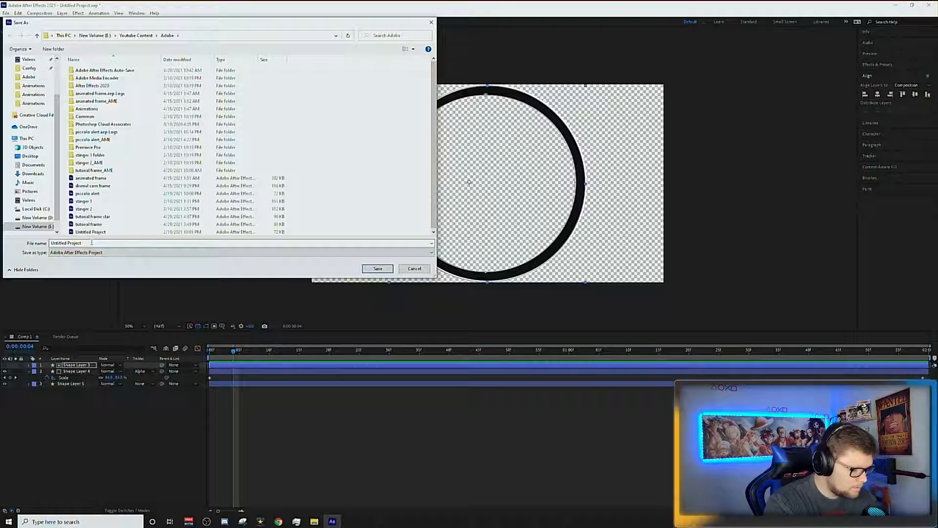
text(pulsing)
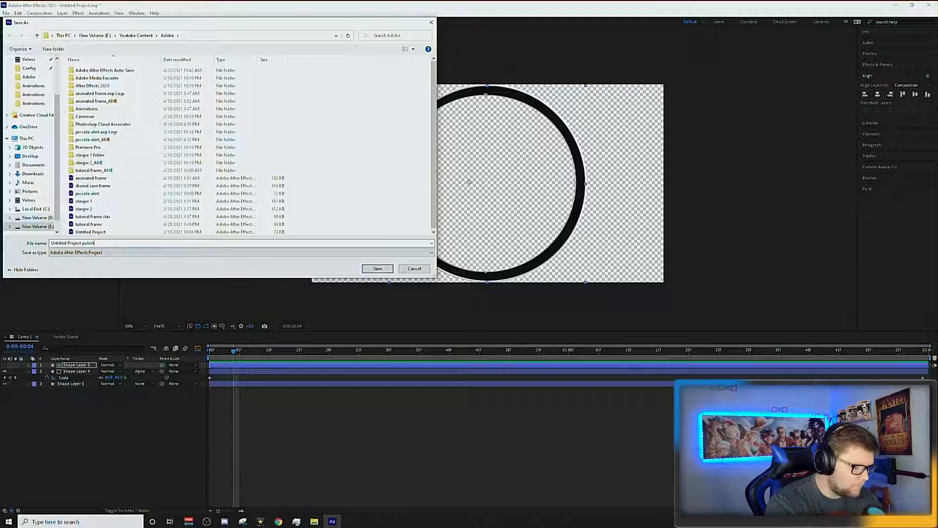
click(371, 270)
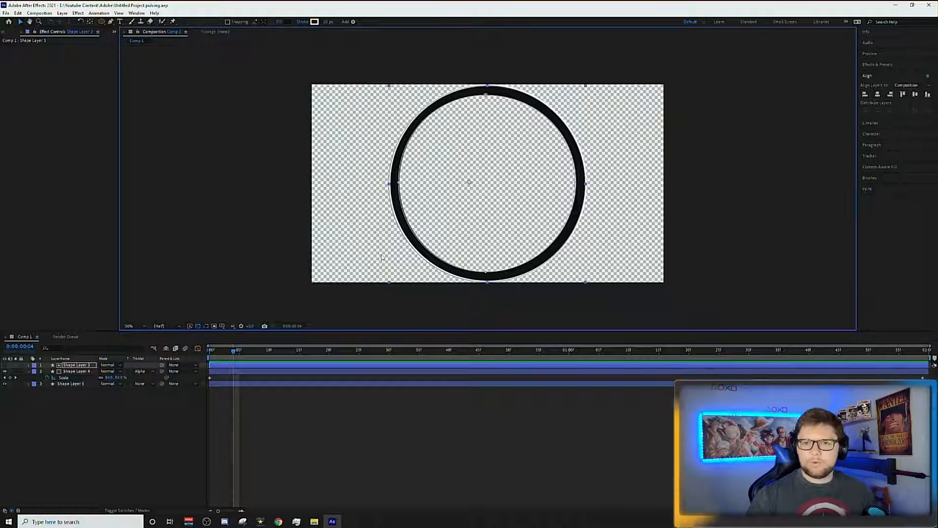
Send Comp 1 to the Adobe Media Encoder queue and switch to Media Encoder.
click(252, 102)
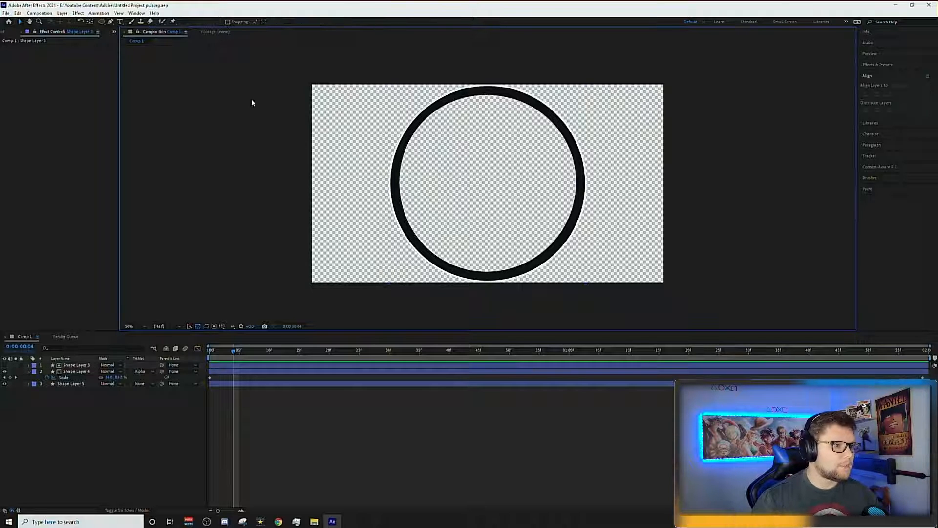
click(40, 13)
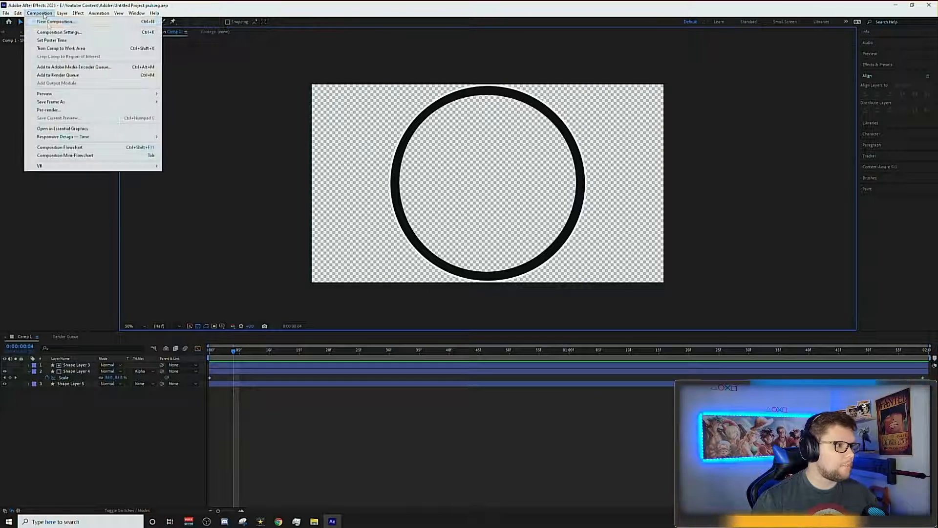
click(89, 68)
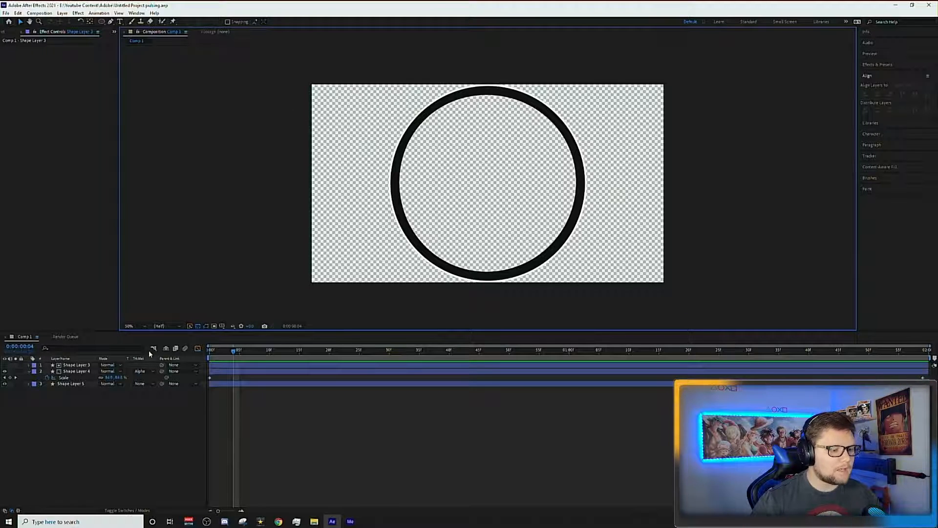
click(352, 522)
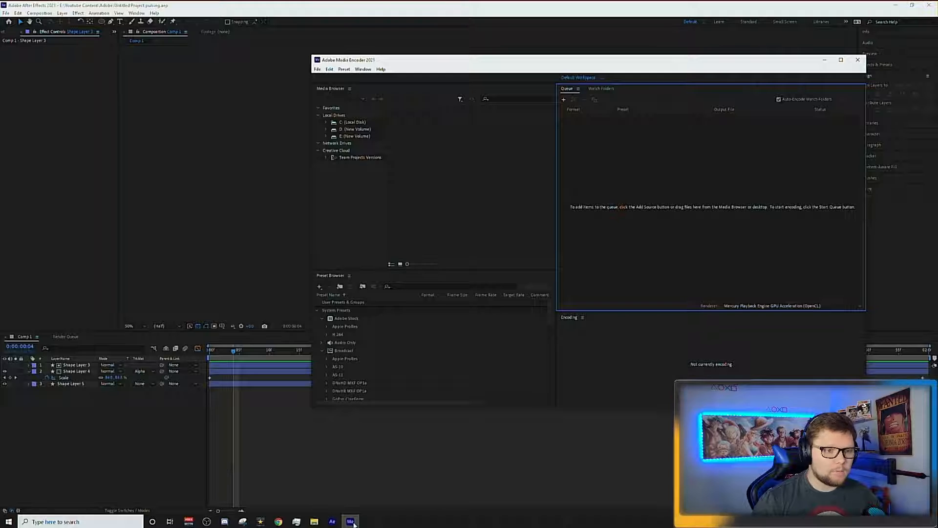
drag(684, 68, 575, 63)
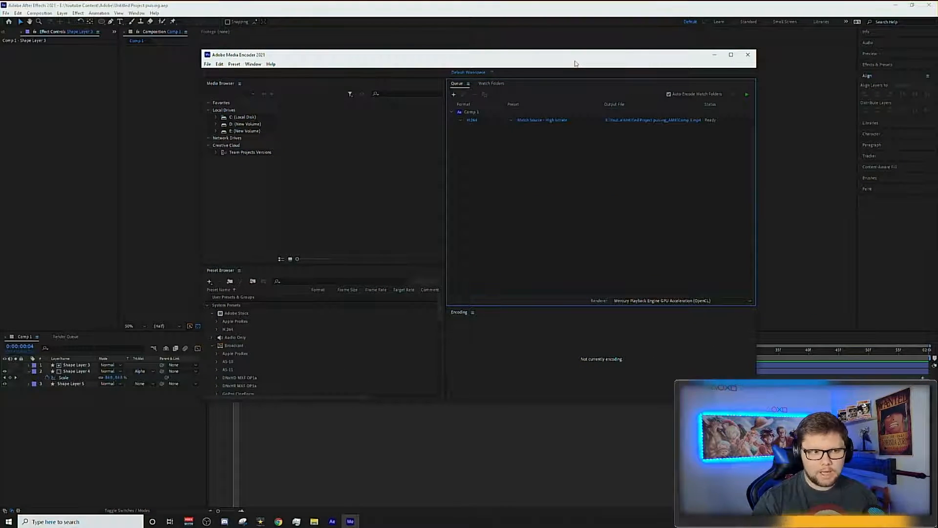
Set Comp 1's export format to WebM and include the alpha channel in its video settings.
click(461, 121)
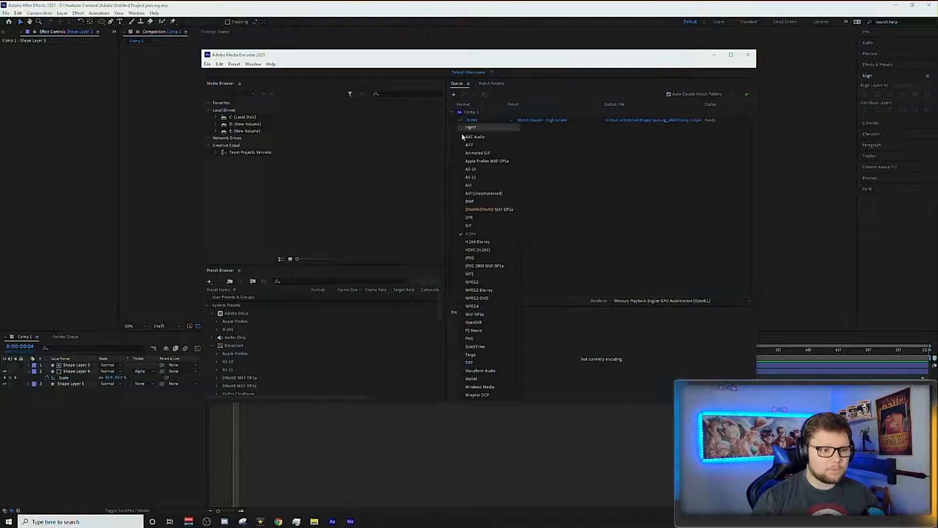
click(480, 379)
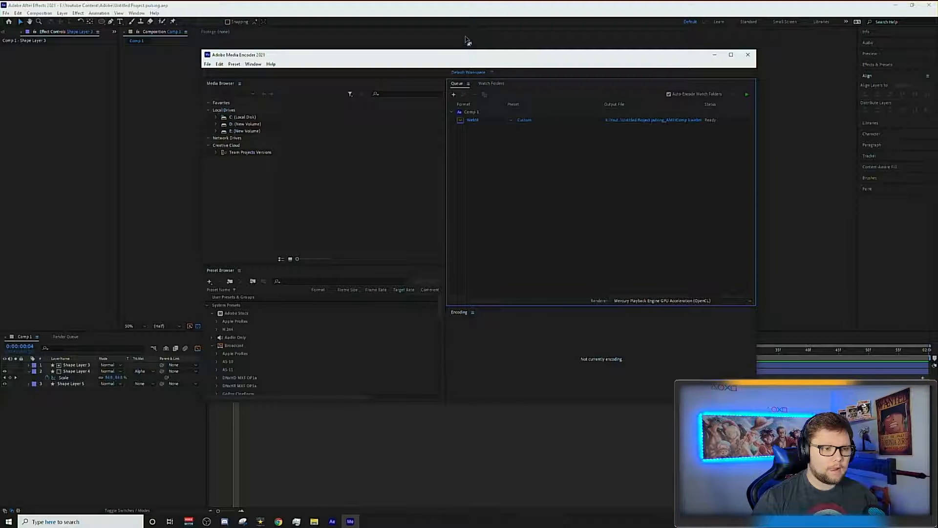
click(514, 119)
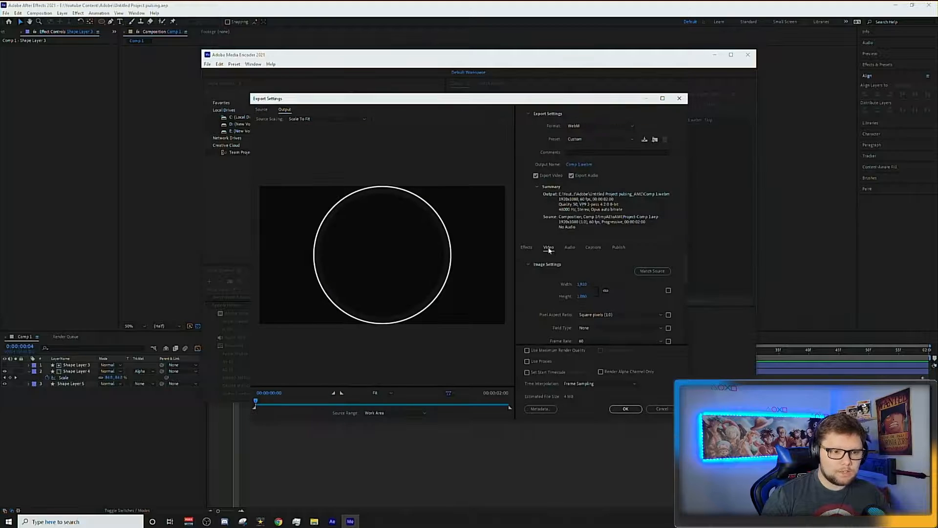
scroll(548, 264, down, 5)
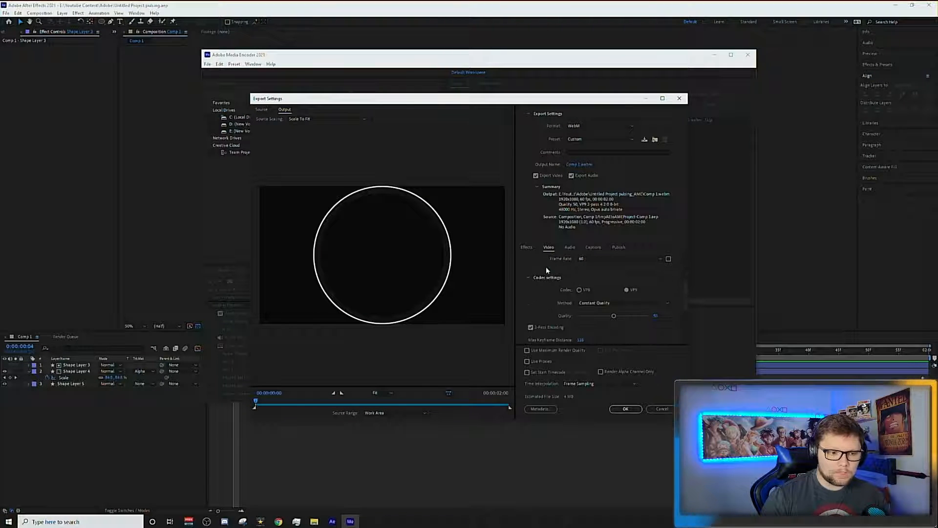
scroll(547, 279, down, 2)
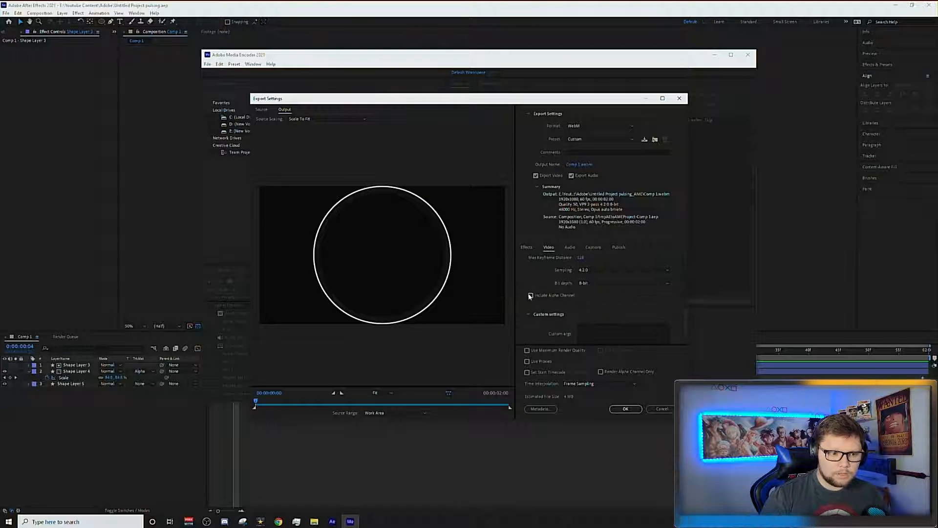
scroll(576, 296, down, 1)
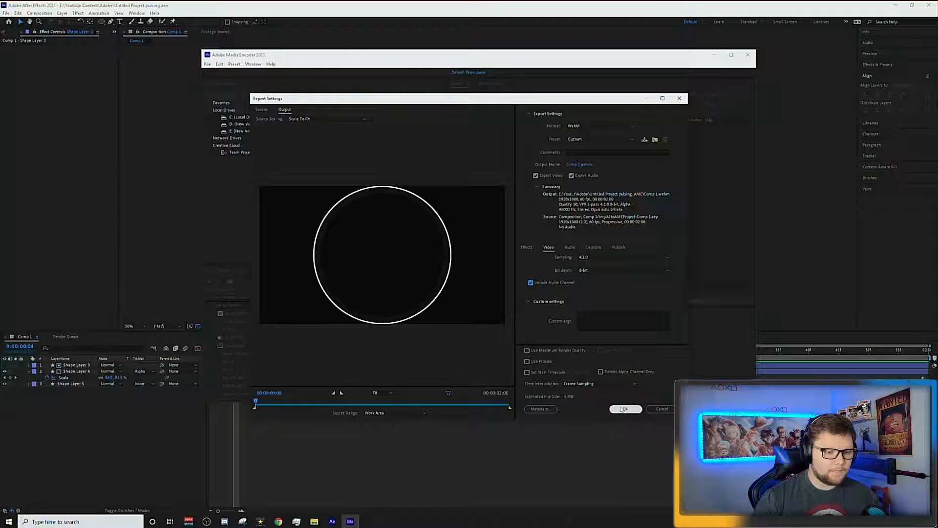
click(622, 412)
Start encoding the queue and open the output folder of the rendered file.
click(747, 93)
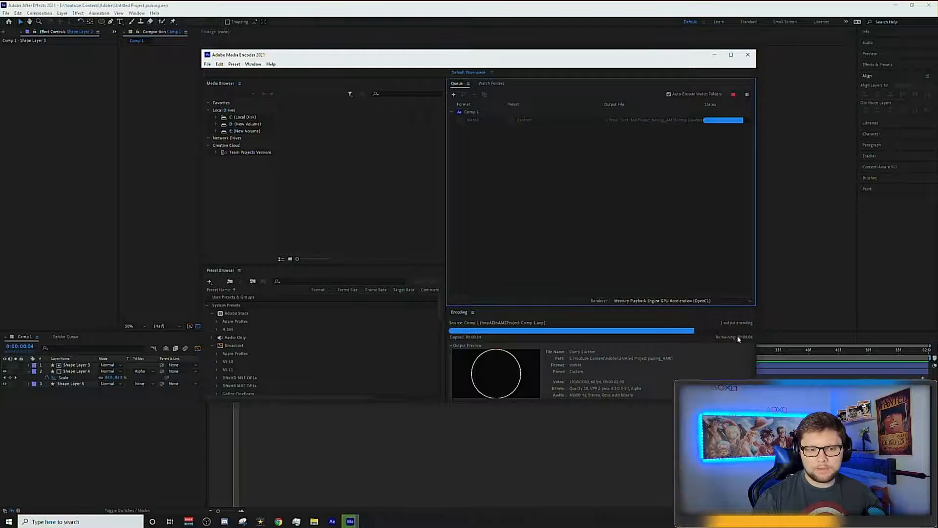
click(618, 121)
drag(308, 82, 526, 83)
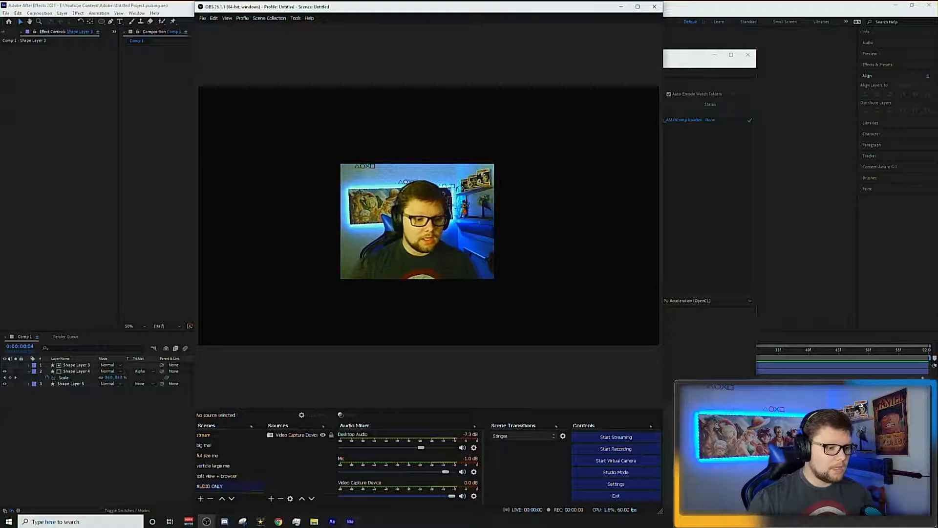
In OBS, add a new Media Source to the scene containing the webcam capture.
click(271, 499)
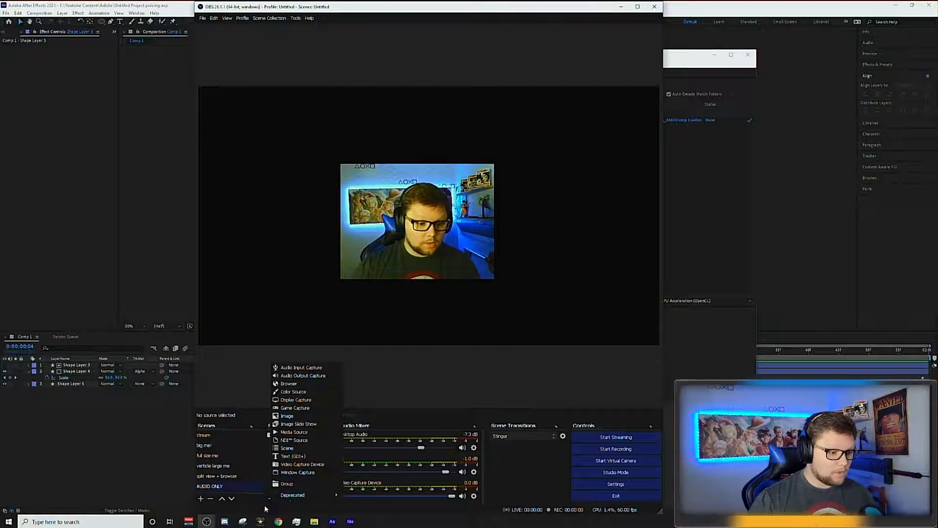
click(266, 509)
click(273, 497)
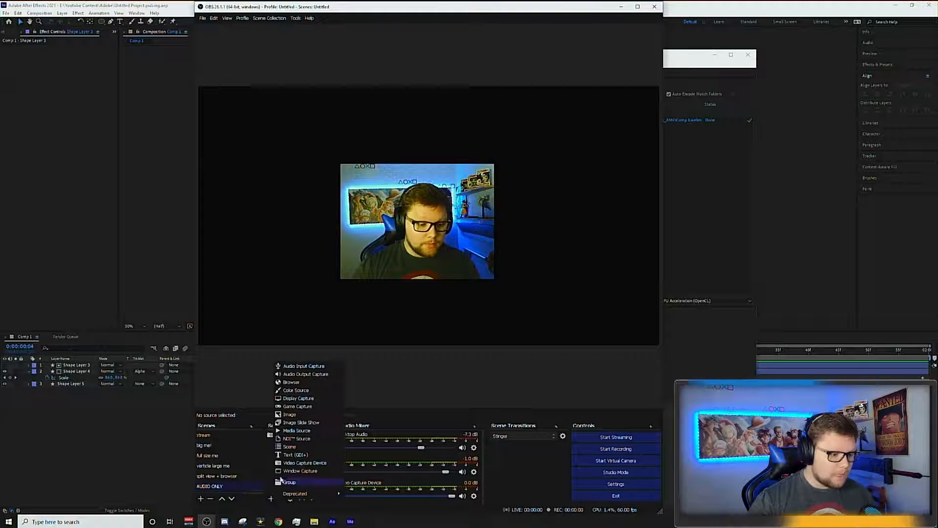
click(297, 431)
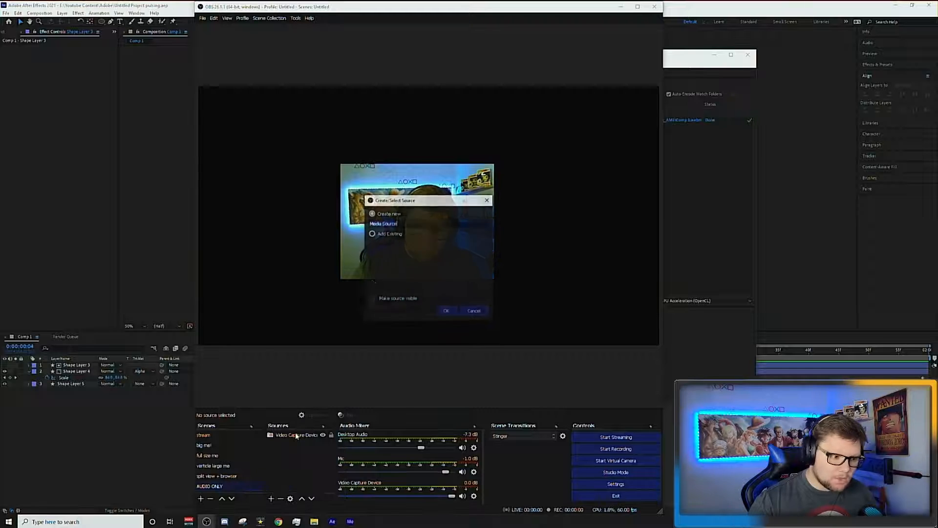
click(450, 313)
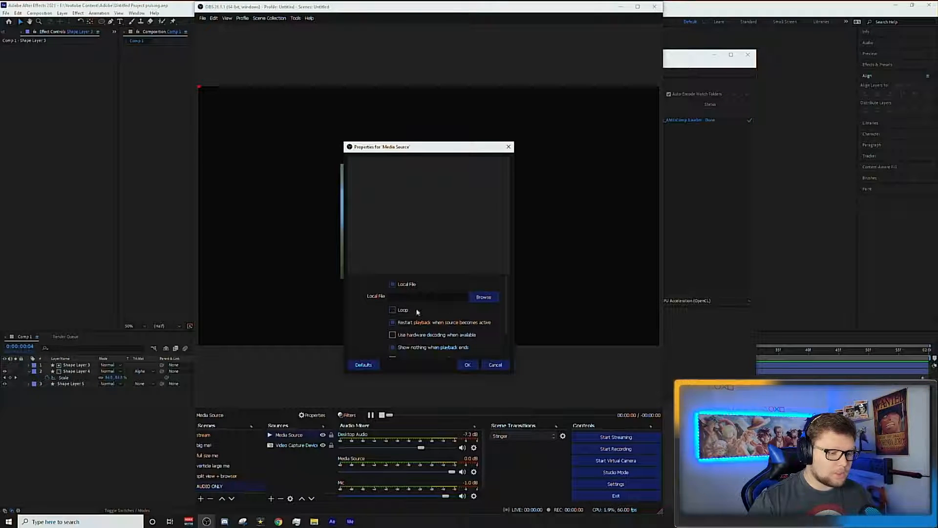
Load Comp 1.webm from the Untitled Project pulsing_AME folder as the media source's local file, with looping enabled.
click(483, 298)
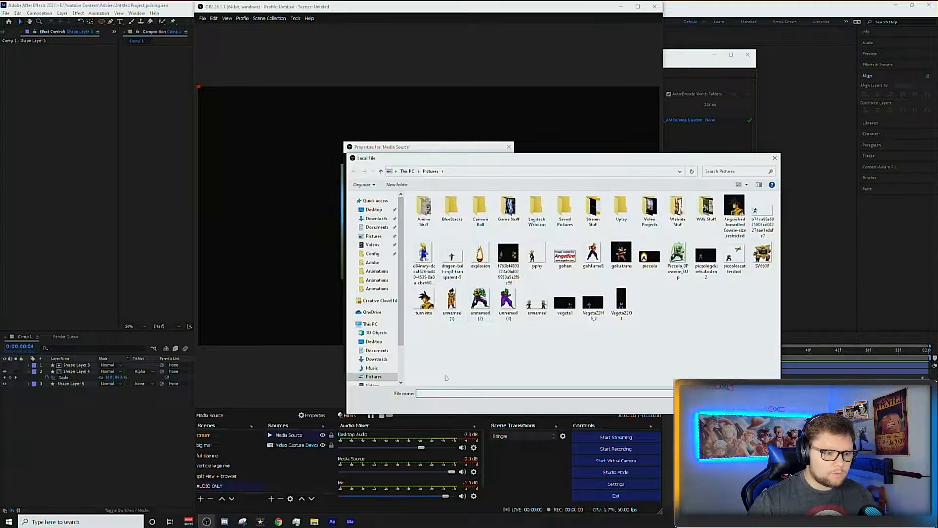
click(314, 521)
click(362, 501)
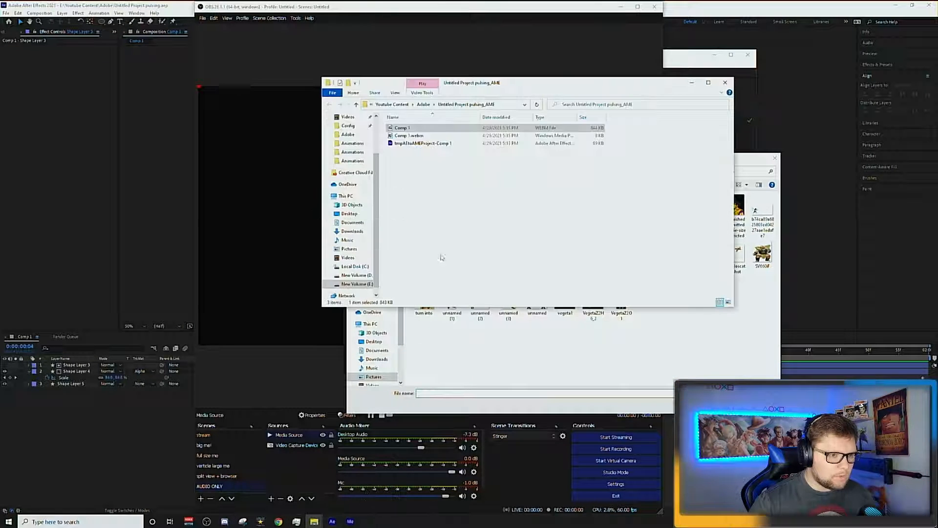
click(501, 104)
key(ctrl+c)
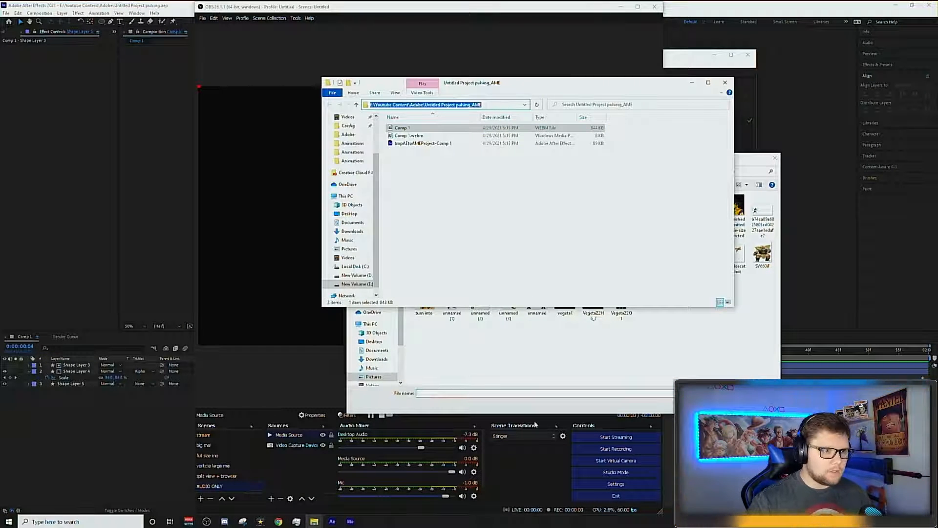
click(503, 413)
click(515, 171)
key(ctrl+v)
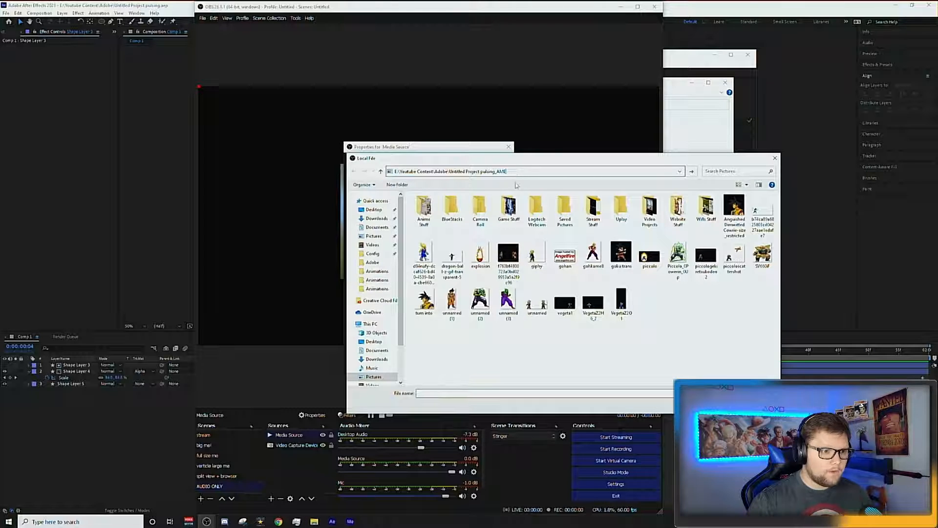
key(Return)
double_click(427, 207)
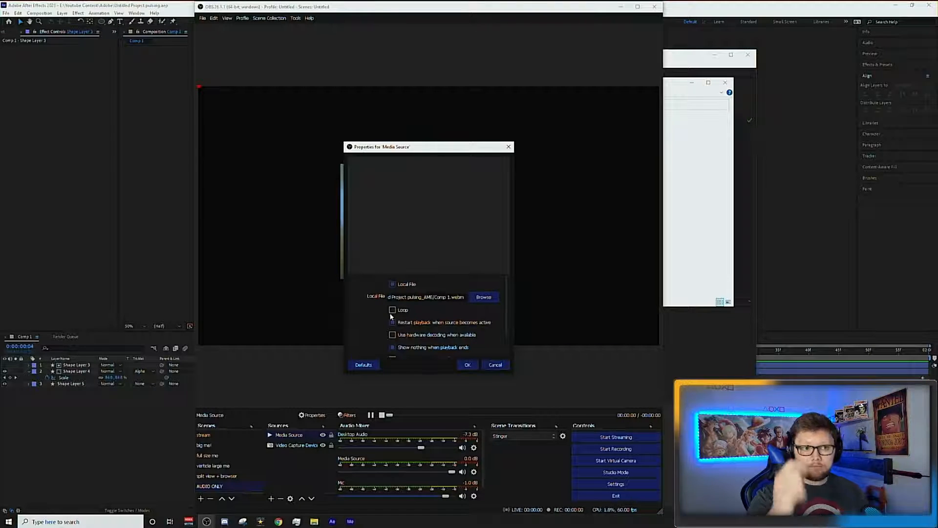
click(466, 364)
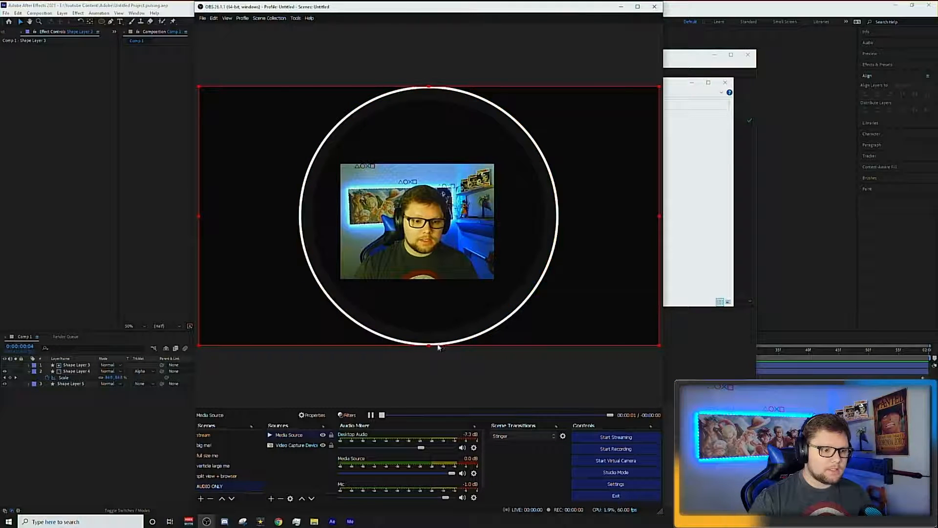
Shrink the ring frame in the preview and position it around the face in the webcam picture.
drag(659, 345, 455, 229)
drag(309, 187, 402, 254)
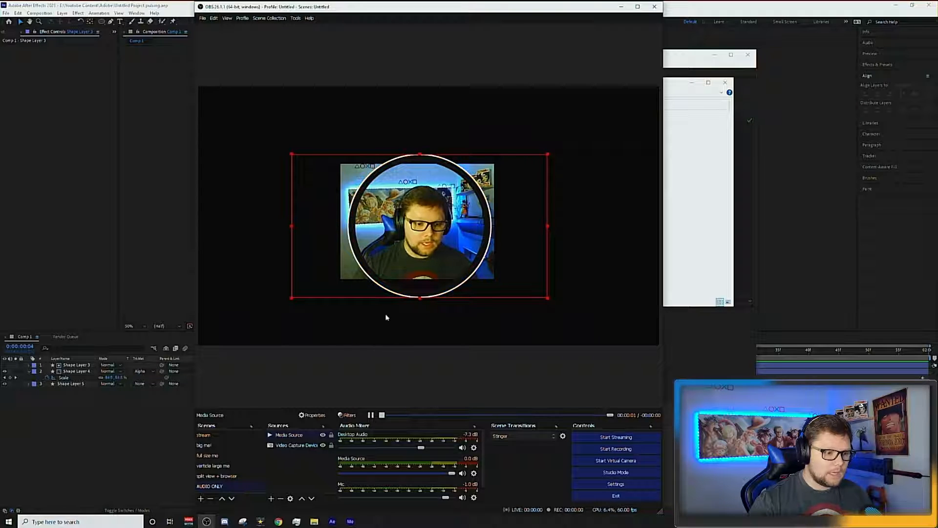
Reduce the media source's playback speed to about 59%.
right_click(286, 436)
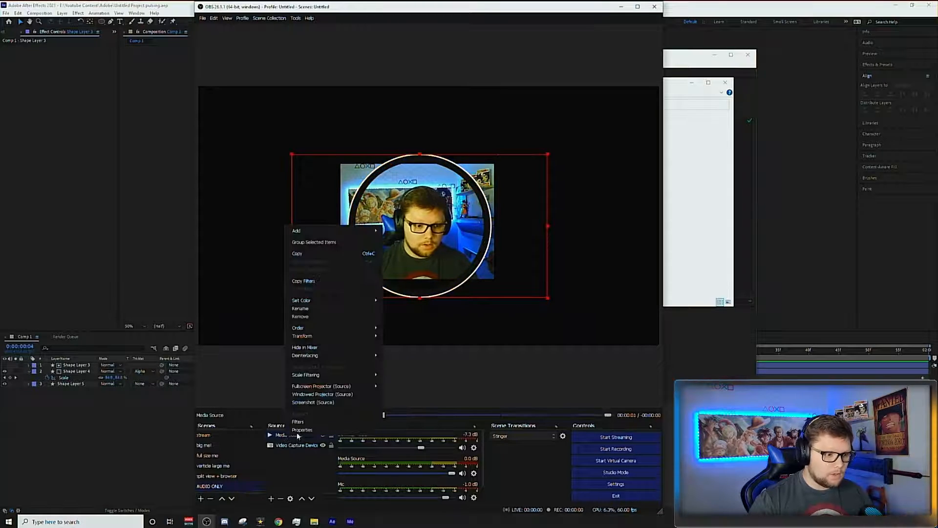
click(303, 397)
scroll(440, 326, down, 3)
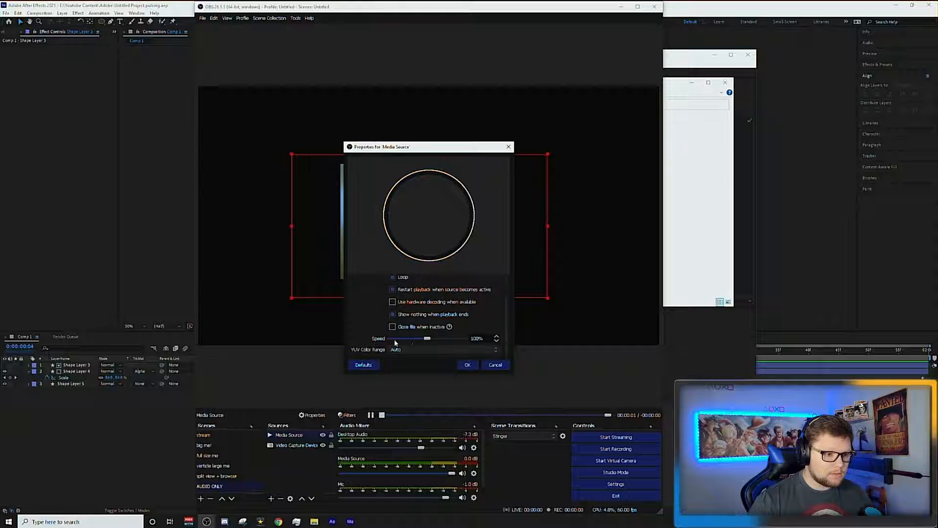
drag(429, 344, 408, 341)
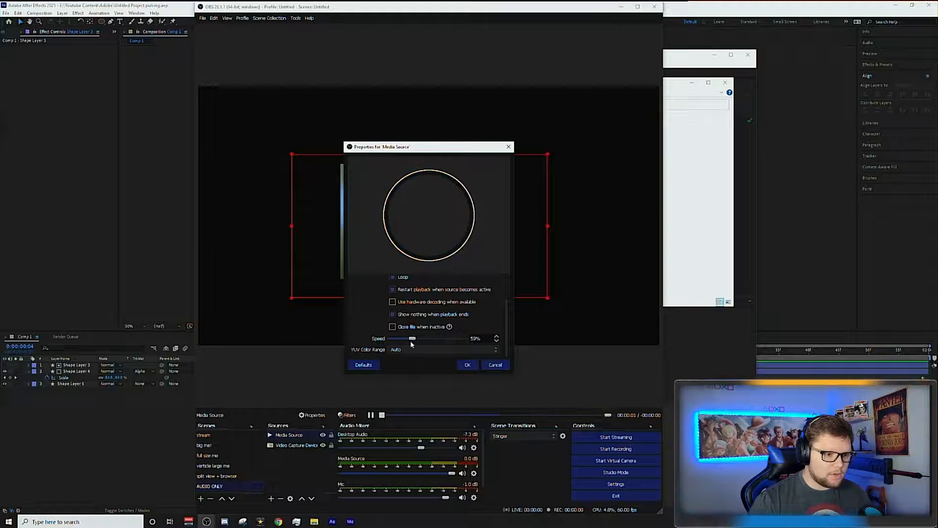
click(468, 365)
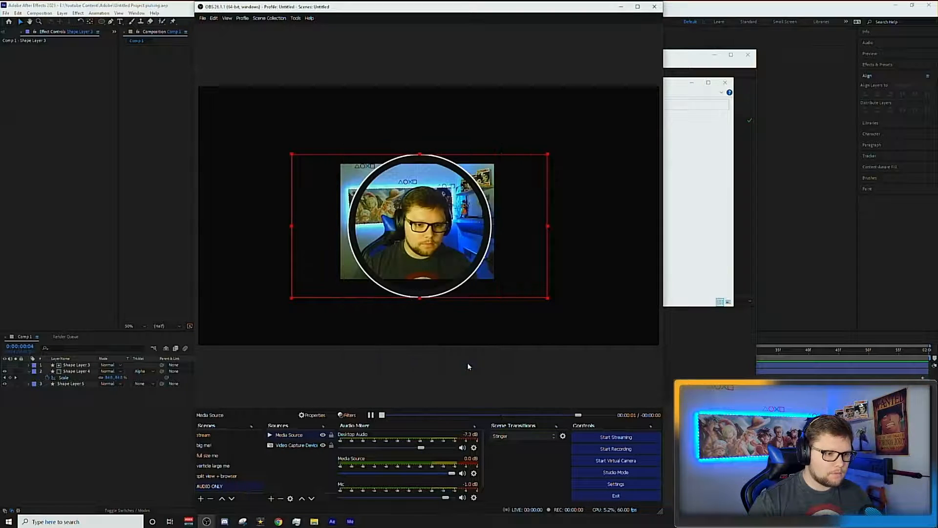
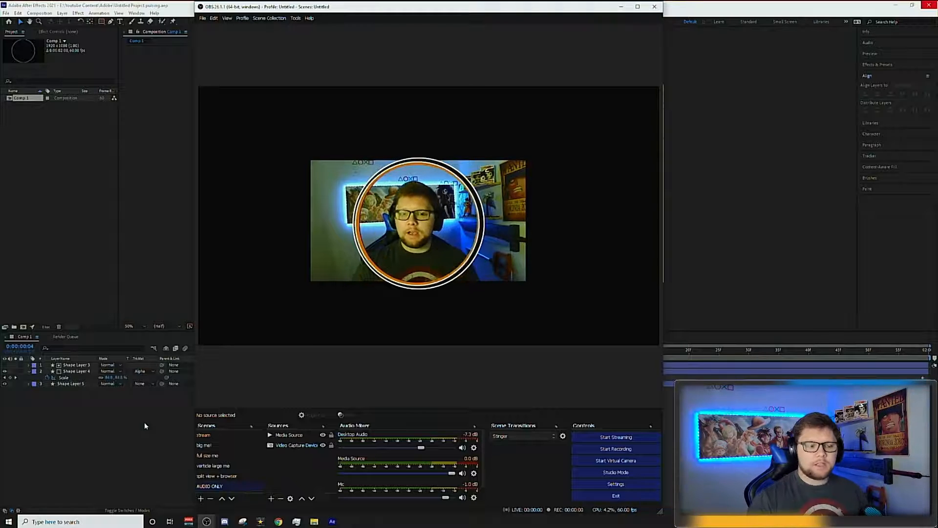
In Chrome, search for "paint.net free", view the Paint.NET site's download page, and close the browser.
click(279, 522)
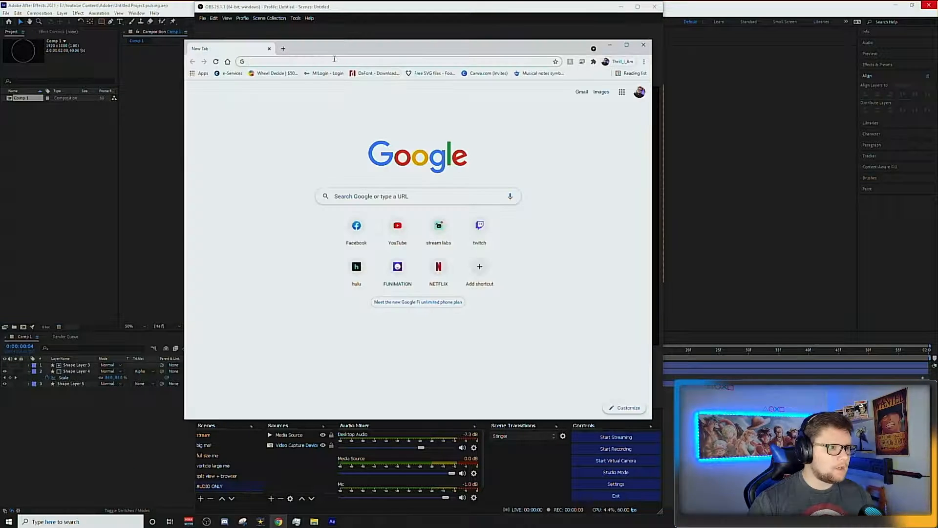
click(335, 59)
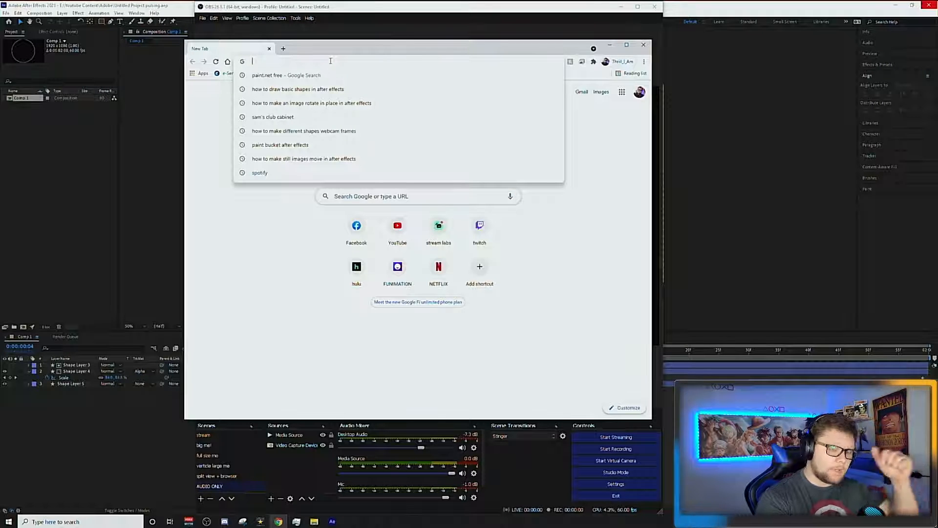
text(paint.)
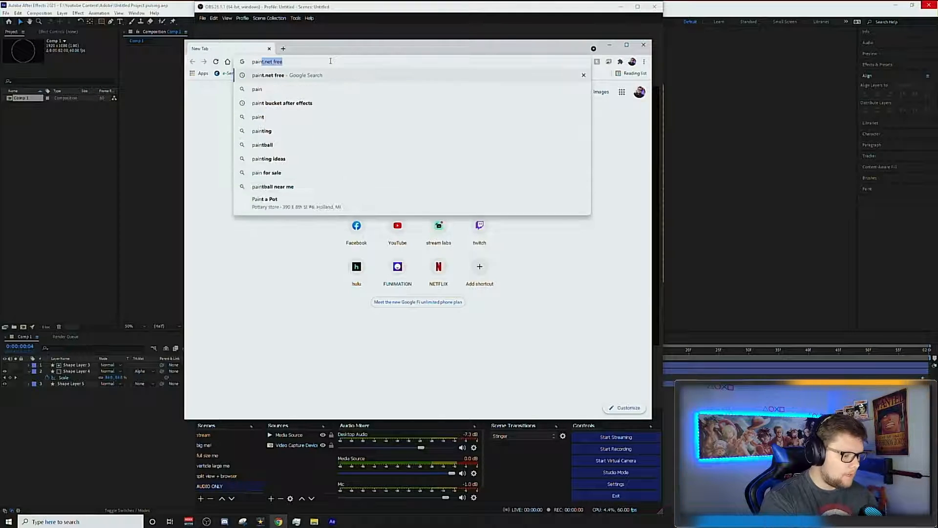
text(net)
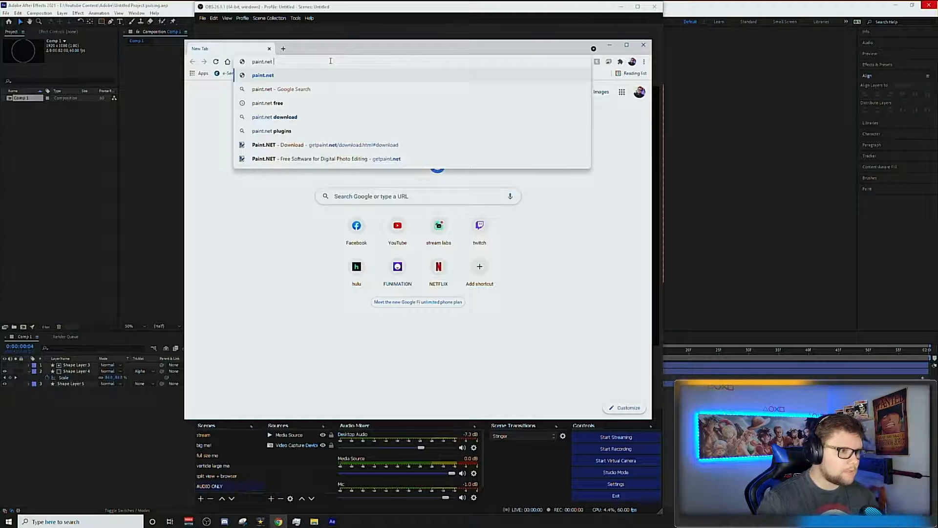
click(295, 105)
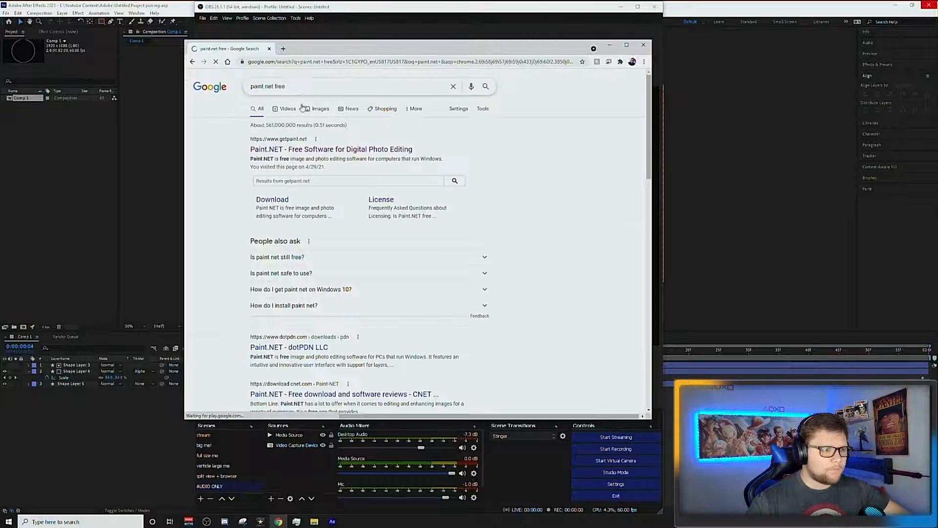
click(295, 150)
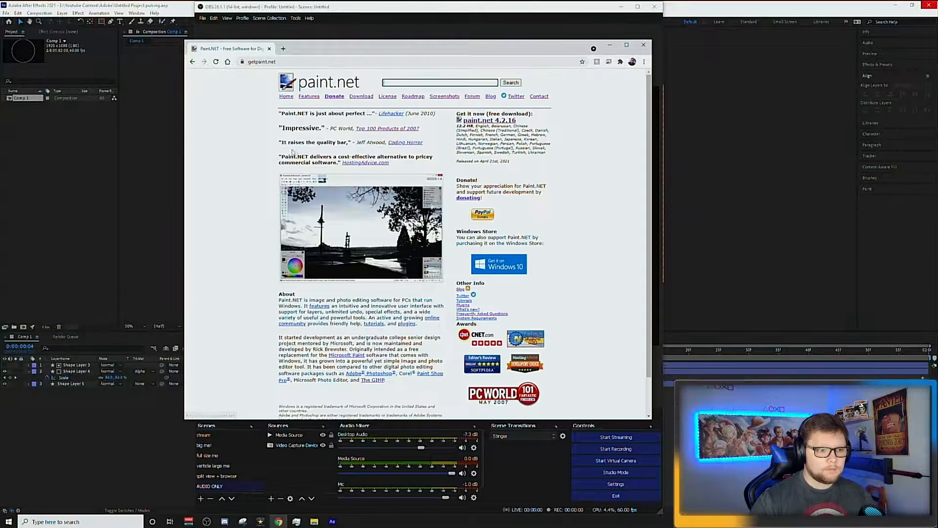
click(491, 121)
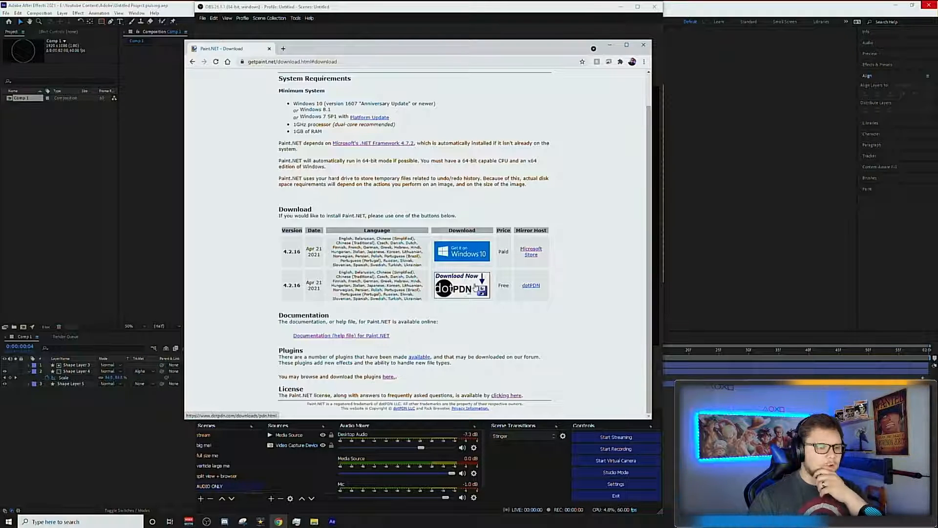
click(642, 47)
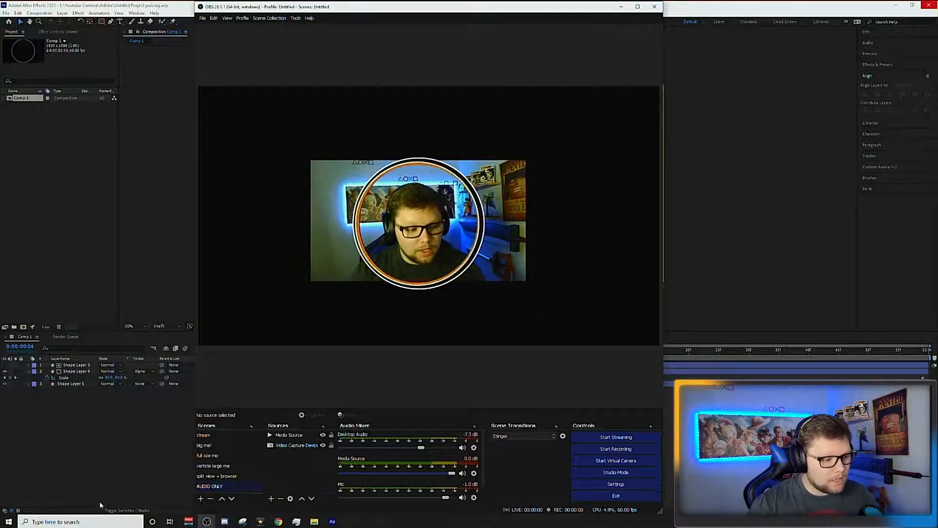
Launch paint.net and create a new image 1920 pixels wide and 1080 pixels high.
click(103, 520)
text(paint)
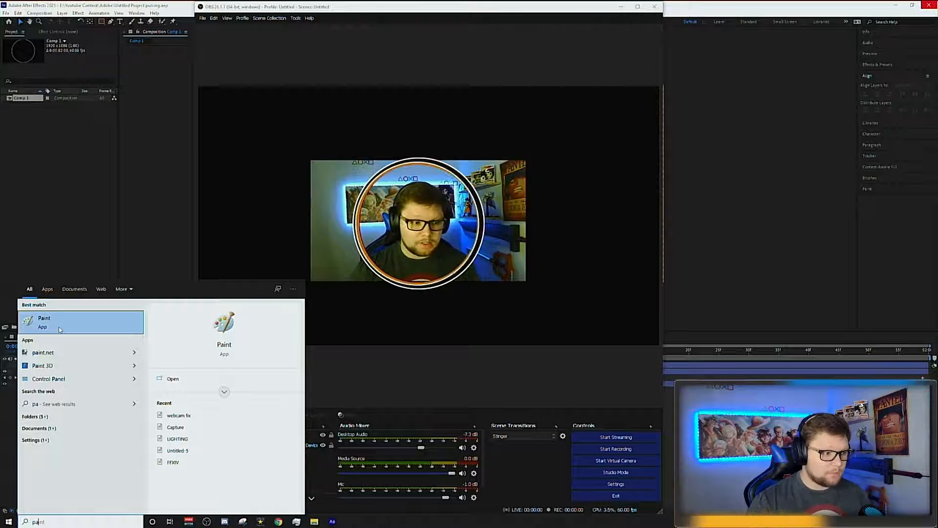
click(49, 352)
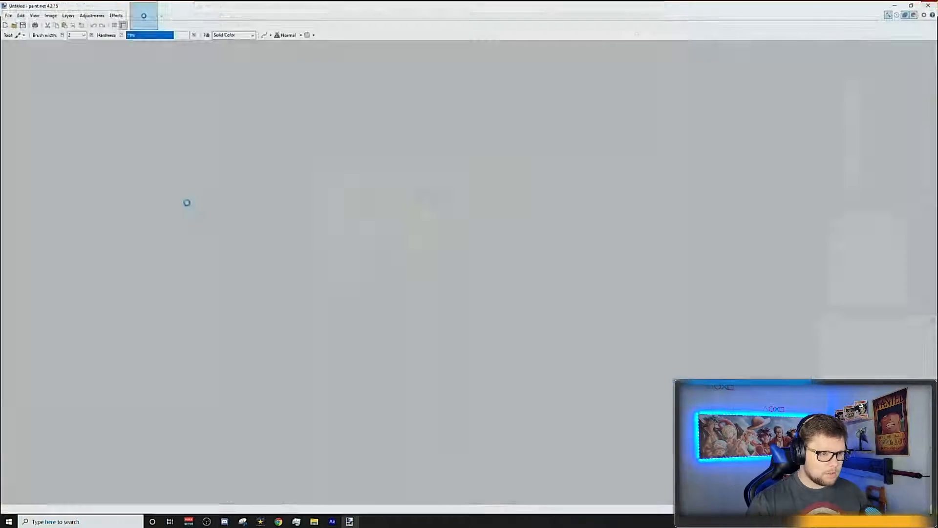
click(8, 15)
click(19, 24)
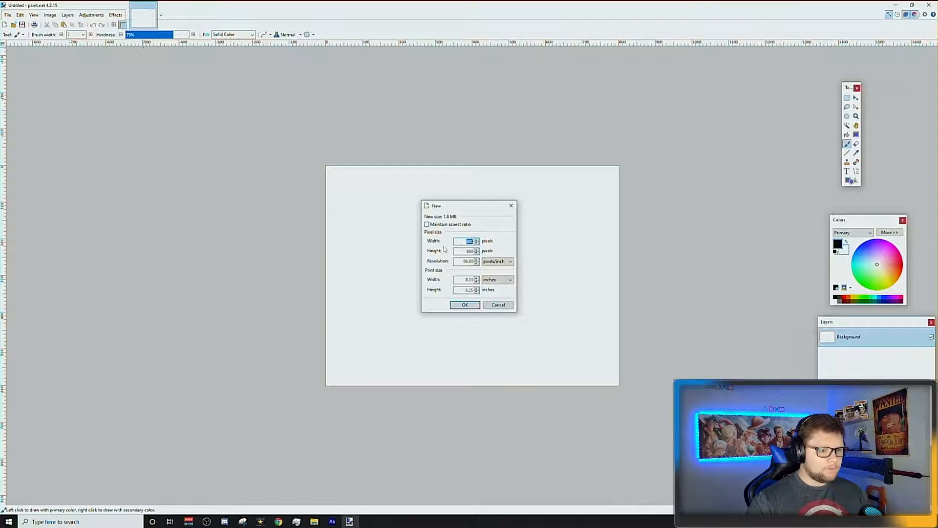
text(1920)
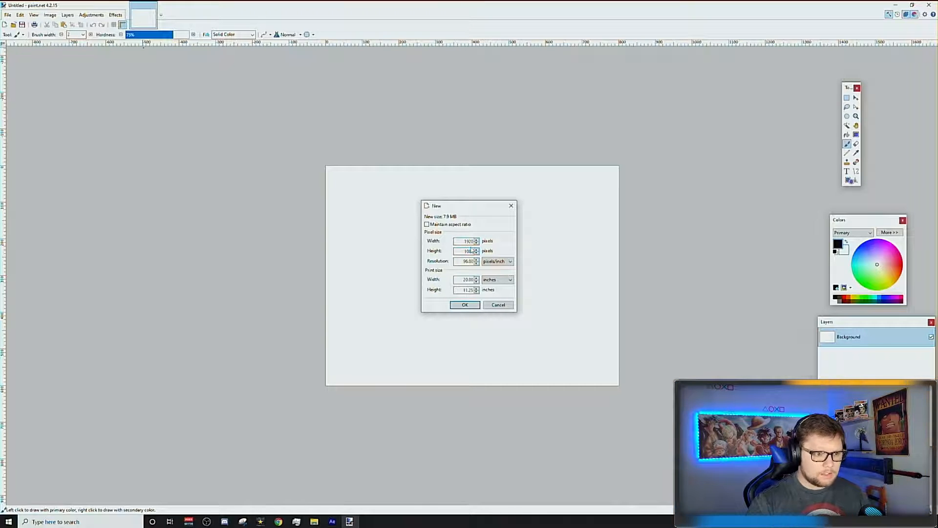
click(463, 305)
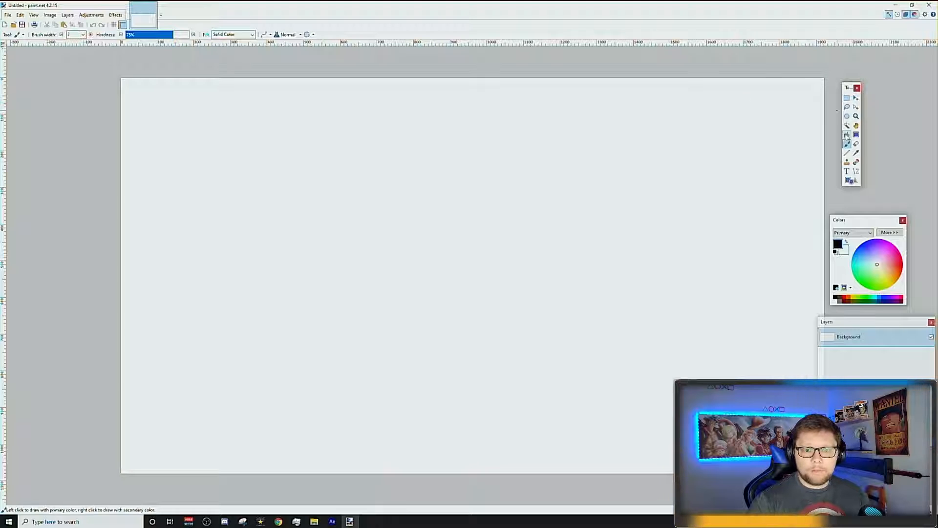
Toggle the Tools, Layers and Colors windows off and back on.
click(888, 15)
click(888, 15)
click(888, 15)
click(888, 15)
click(888, 15)
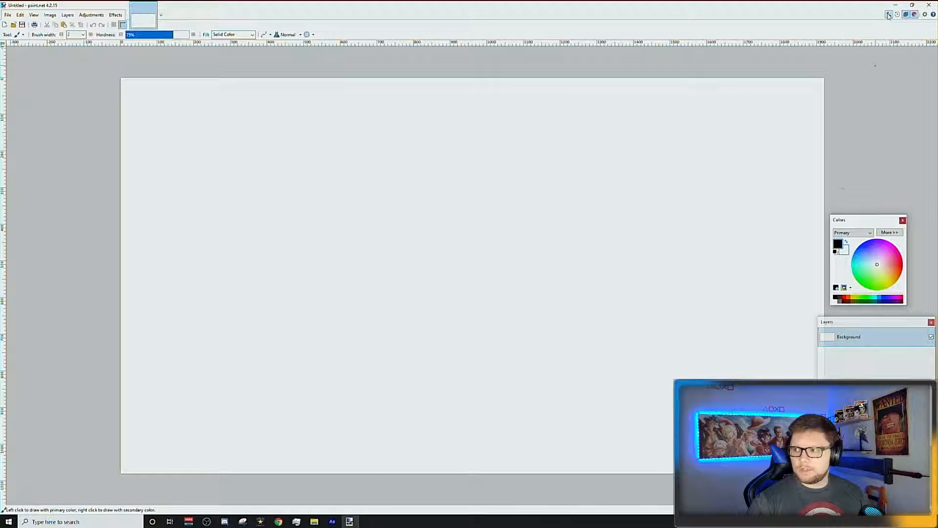
click(888, 15)
click(907, 15)
click(907, 15)
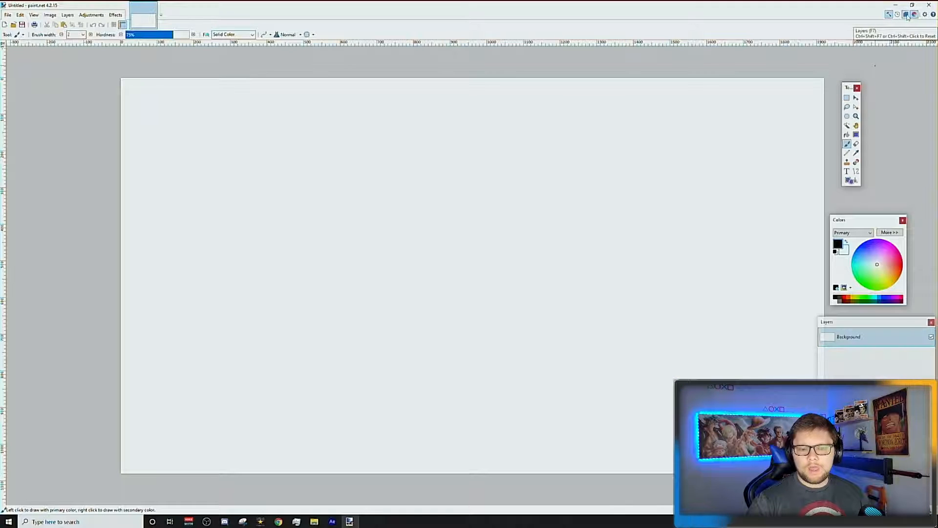
click(907, 15)
click(907, 15)
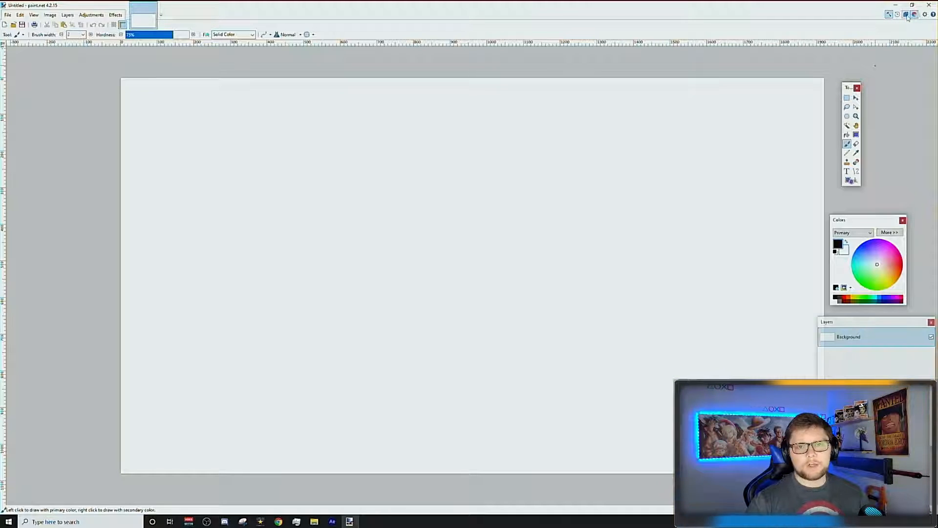
click(915, 16)
click(915, 16)
click(917, 15)
click(917, 15)
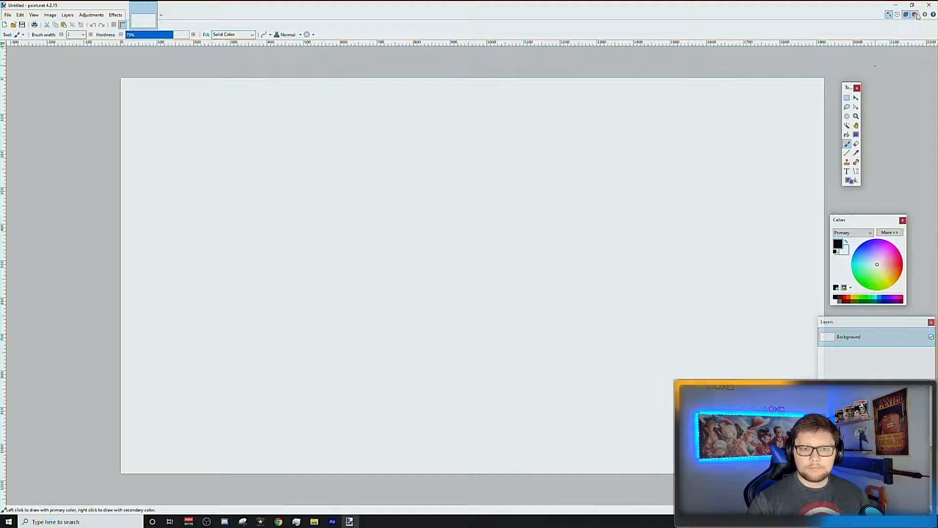
Fill the canvas with black and draw a filled, outlined white ellipse about 1043 × 1065 pixels in its middle.
key(f)
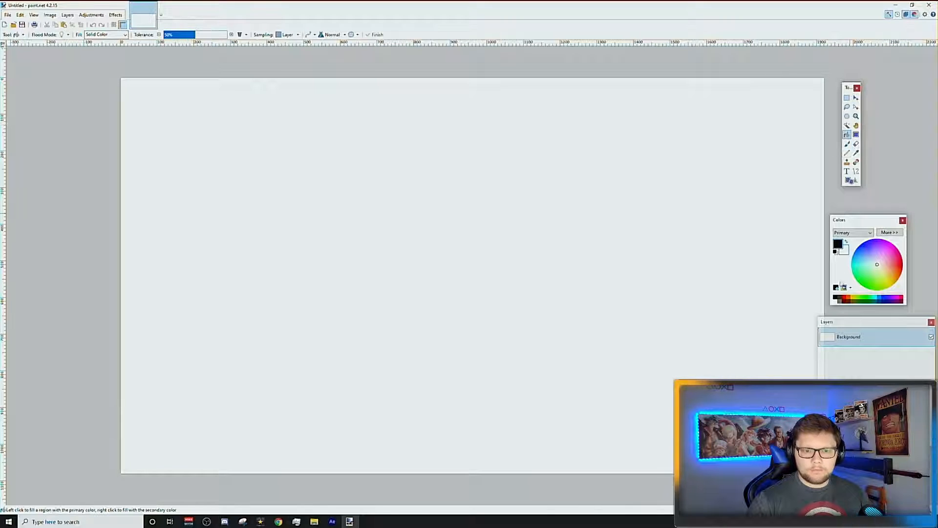
click(554, 213)
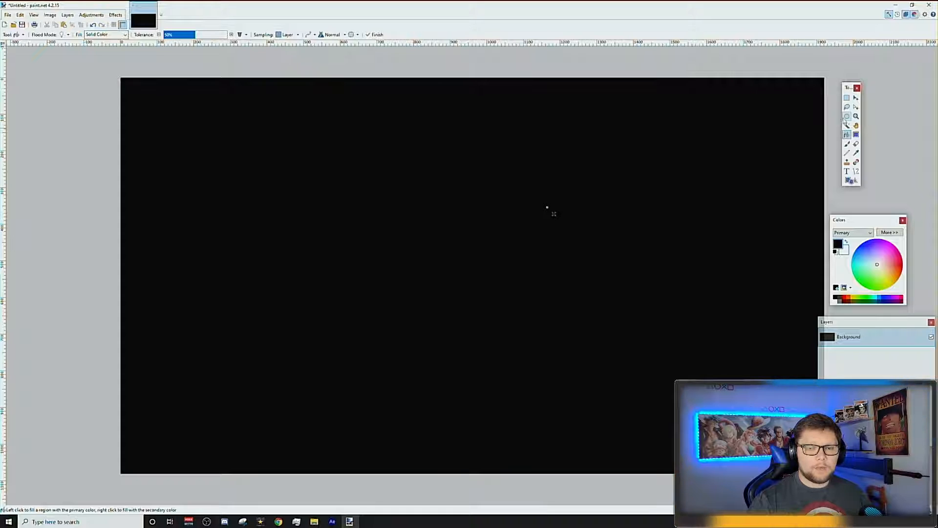
click(851, 181)
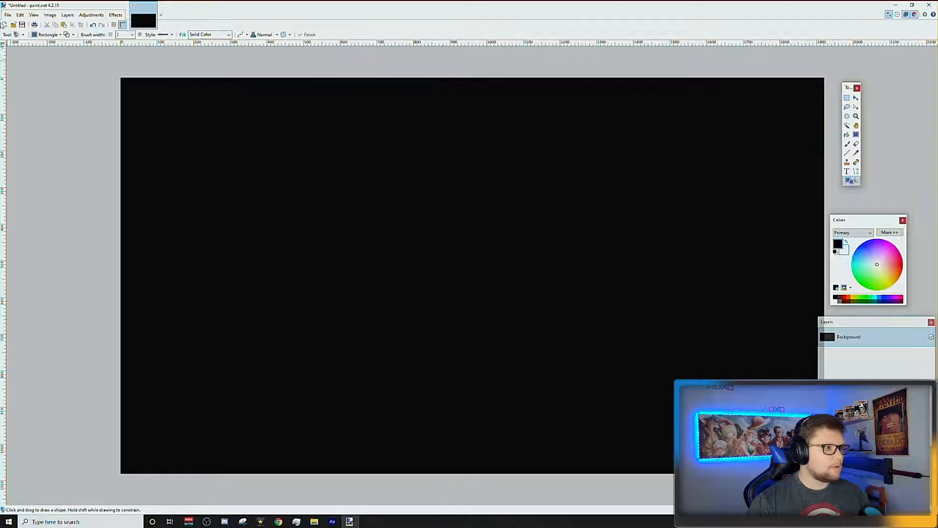
click(47, 35)
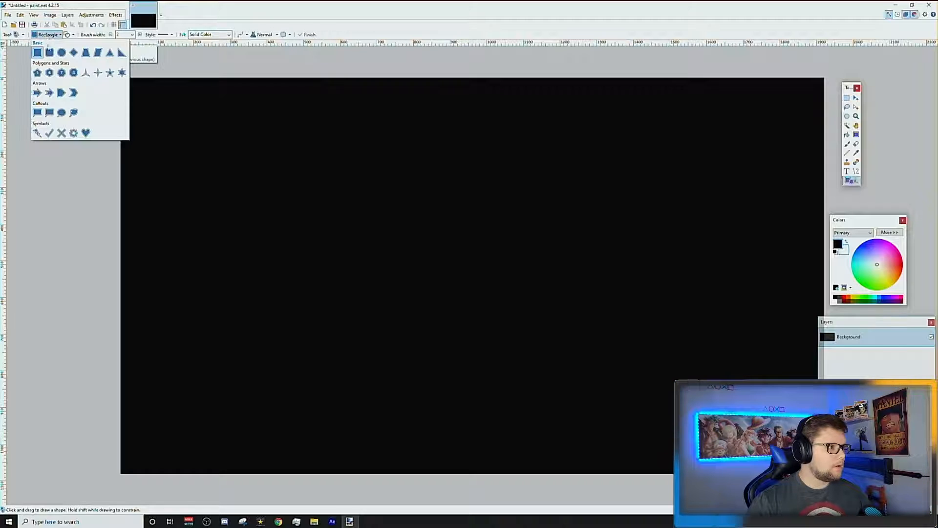
click(60, 54)
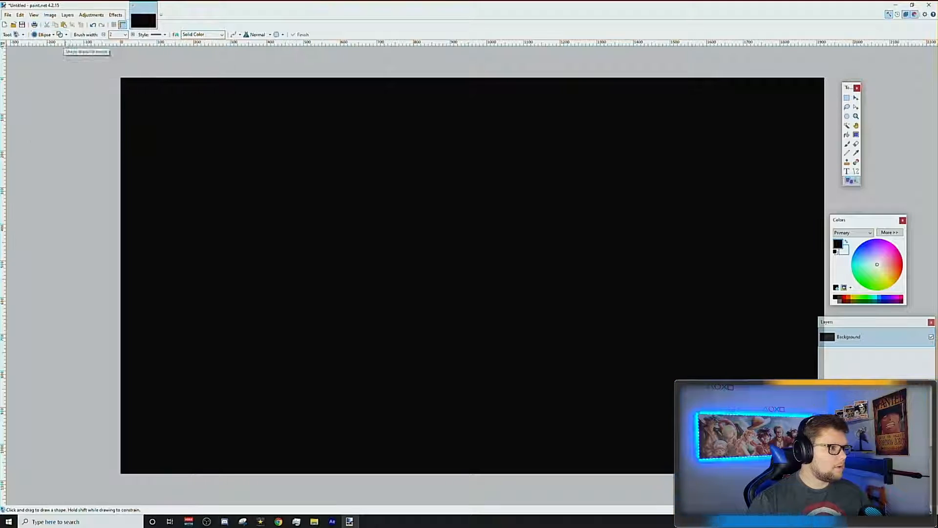
click(64, 37)
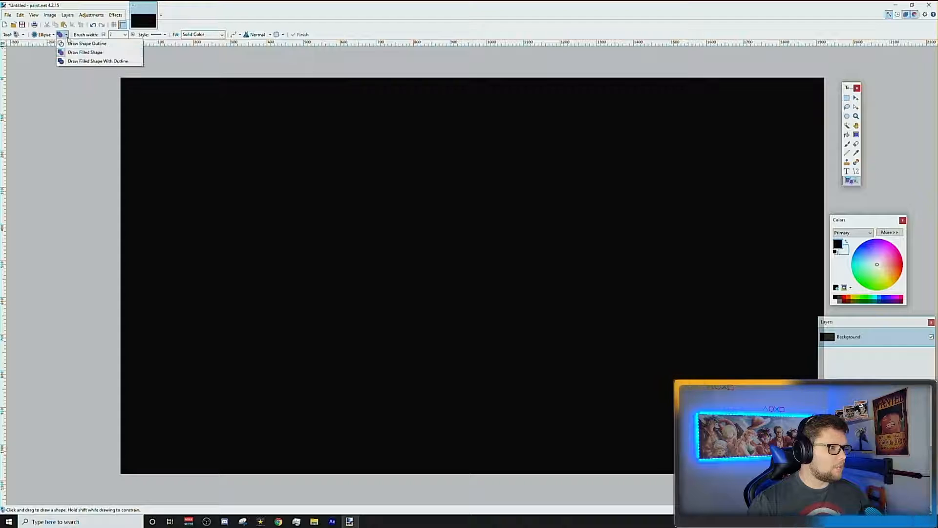
click(94, 60)
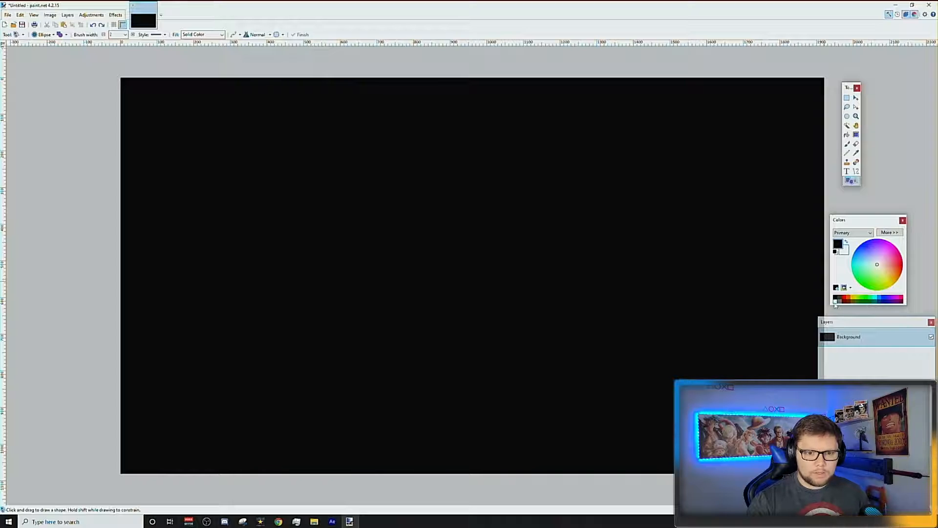
click(835, 301)
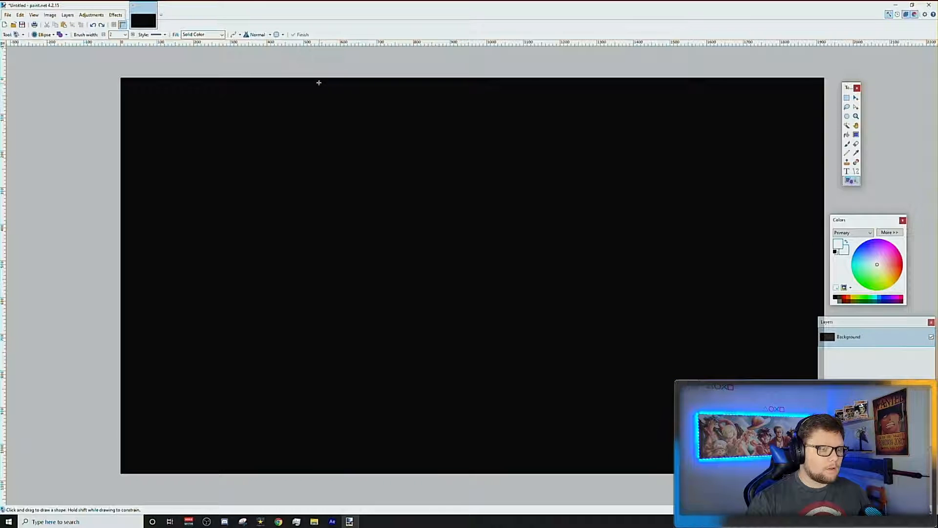
drag(377, 146, 707, 472)
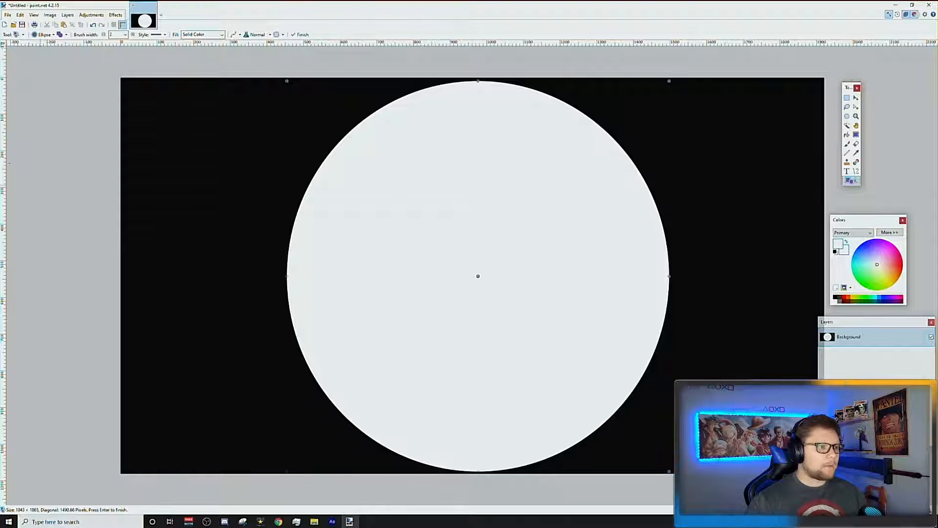
Save the image as a PNG named "circle cam frame" in the Stream Stuff folder with auto-detected bit depth.
click(7, 15)
click(22, 81)
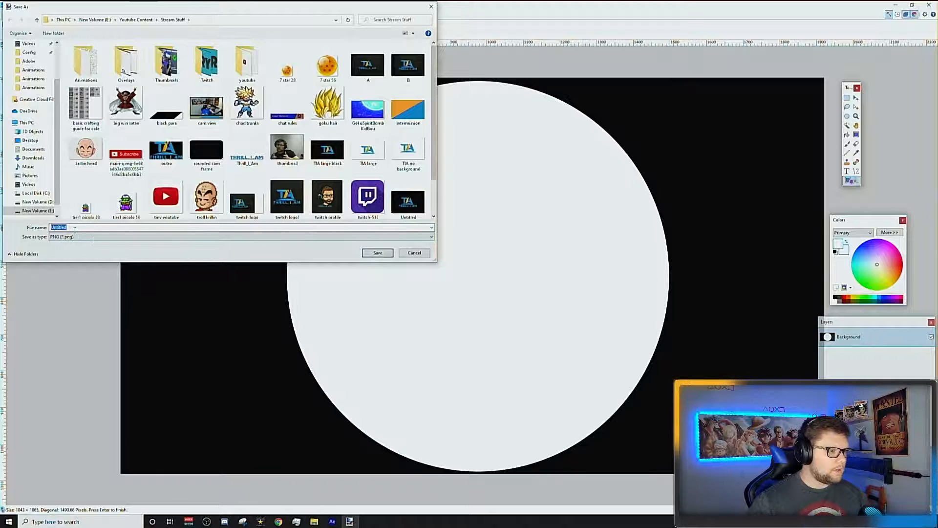
scroll(247, 134, down, 2)
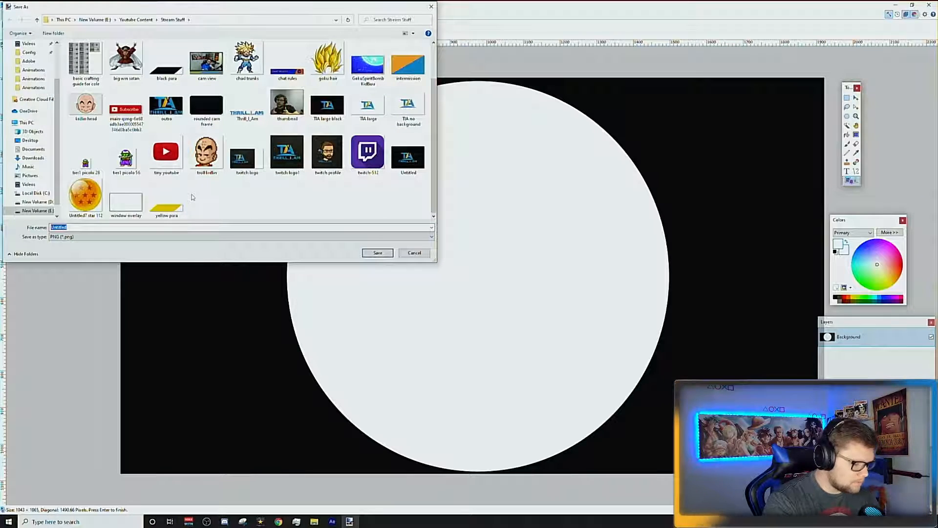
text(white)
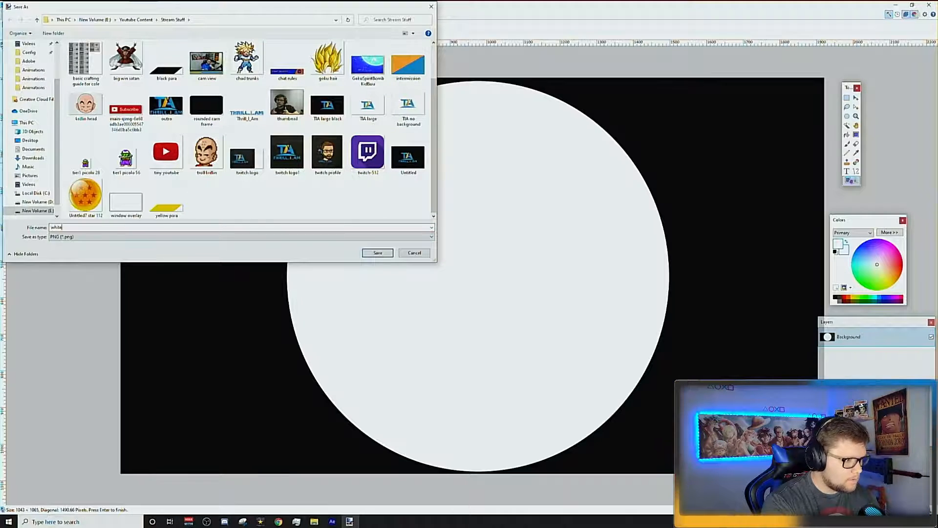
key(BackSpace)
key(BackSpace)
key(BackSpace)
key(BackSpace)
key(BackSpace)
text(circle cam frame)
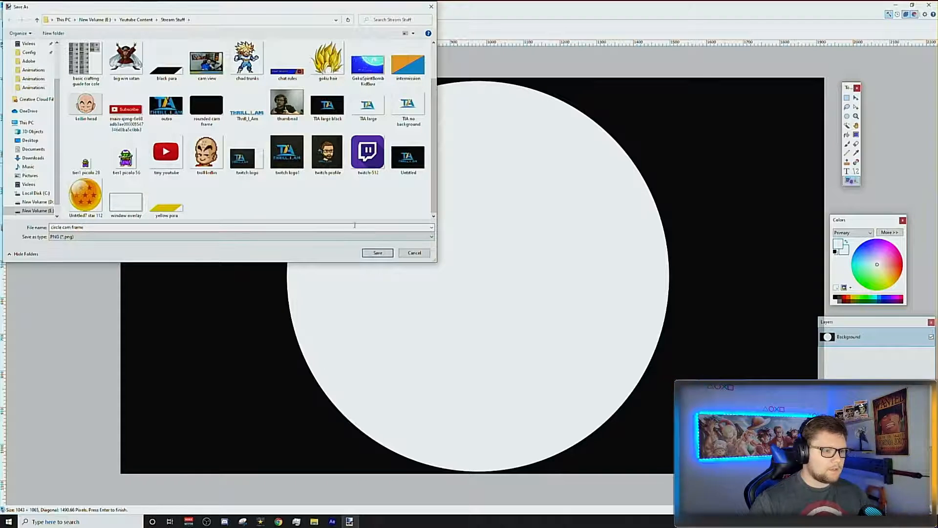
click(377, 253)
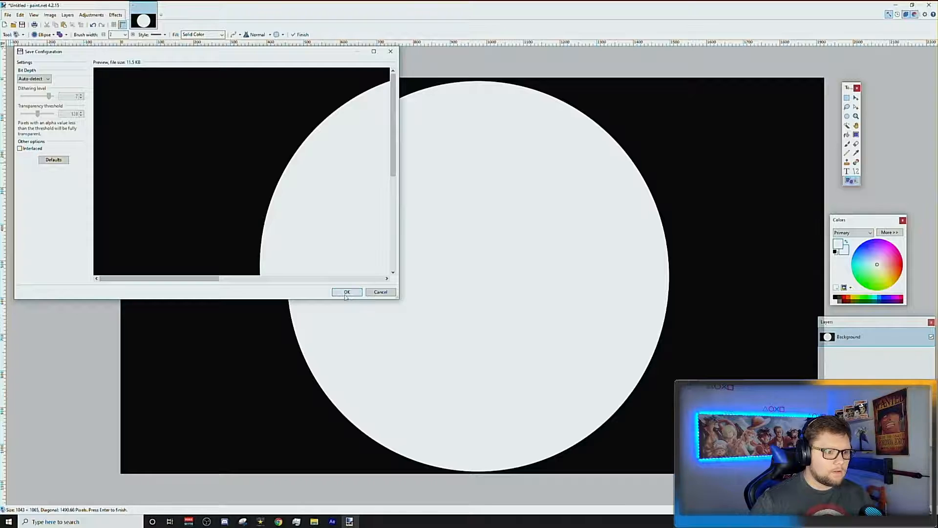
click(346, 292)
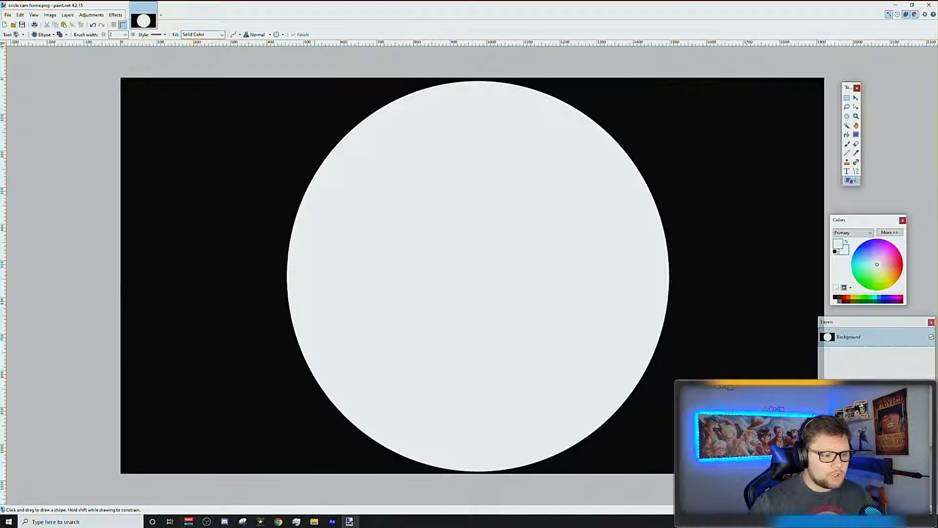
Switch to OBS and add an Image Mask/Blend effect filter to the Video Capture Device source.
mouse_move(207, 521)
click(228, 496)
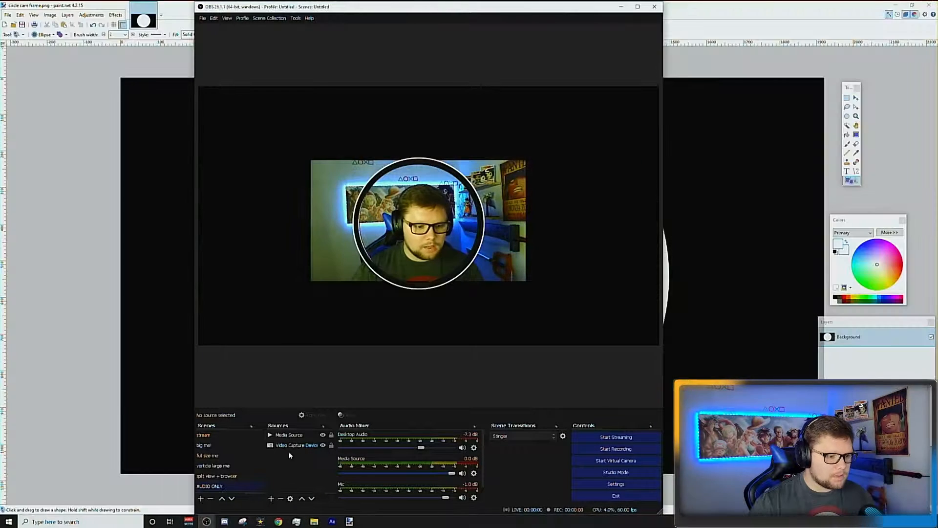
click(295, 446)
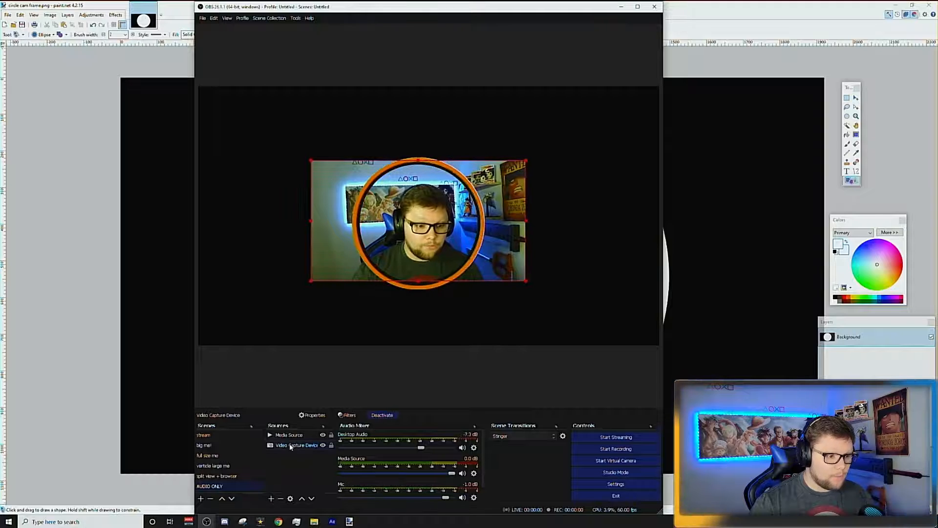
right_click(295, 446)
click(309, 429)
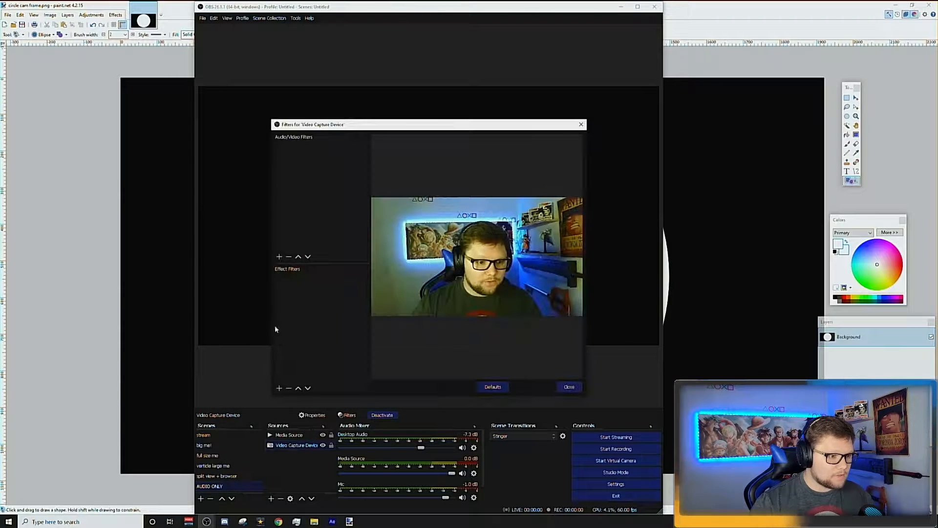
click(279, 388)
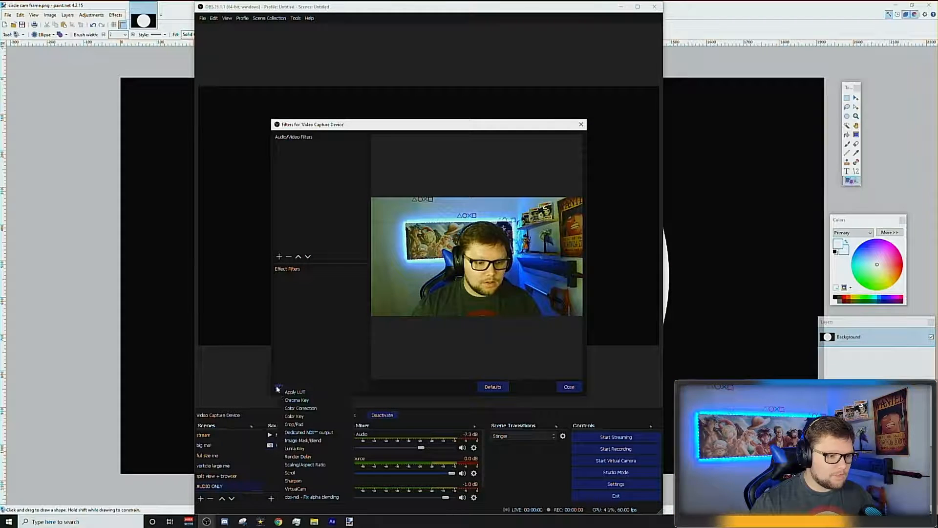
click(303, 440)
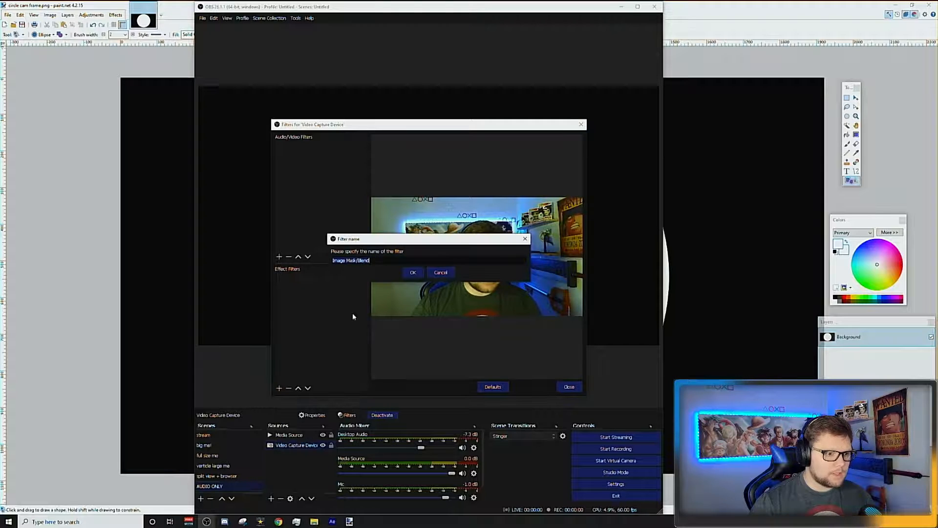
click(412, 273)
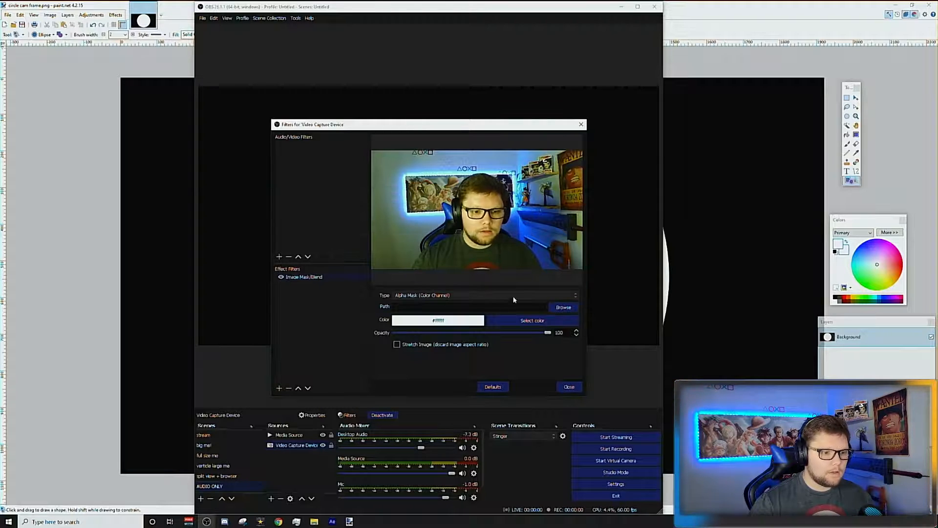
Use "circle cam frame" from the Stream Stuff folder as the filter's alpha mask image and close the filters.
click(562, 307)
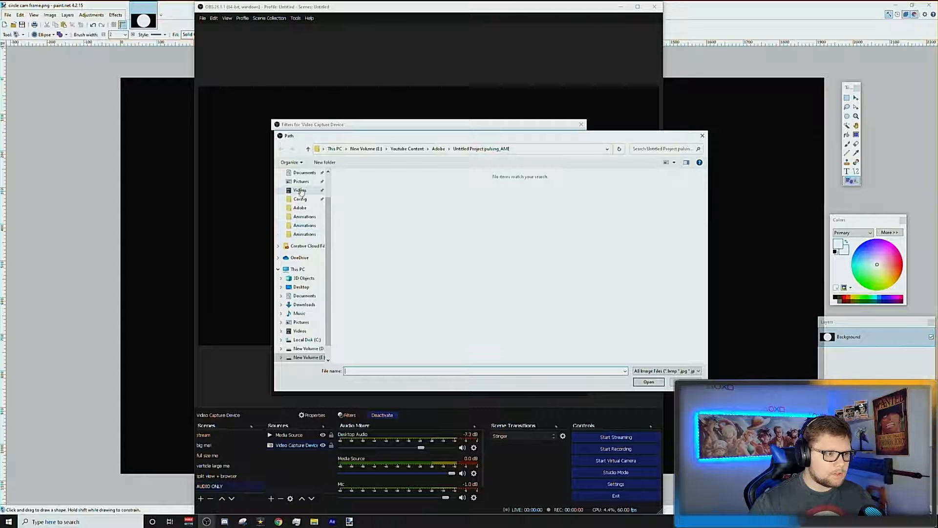
click(302, 182)
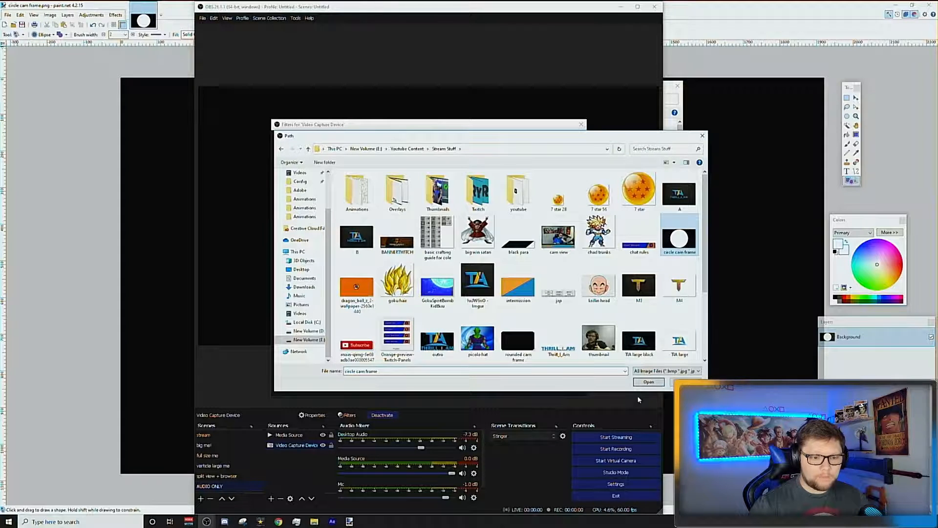
click(645, 384)
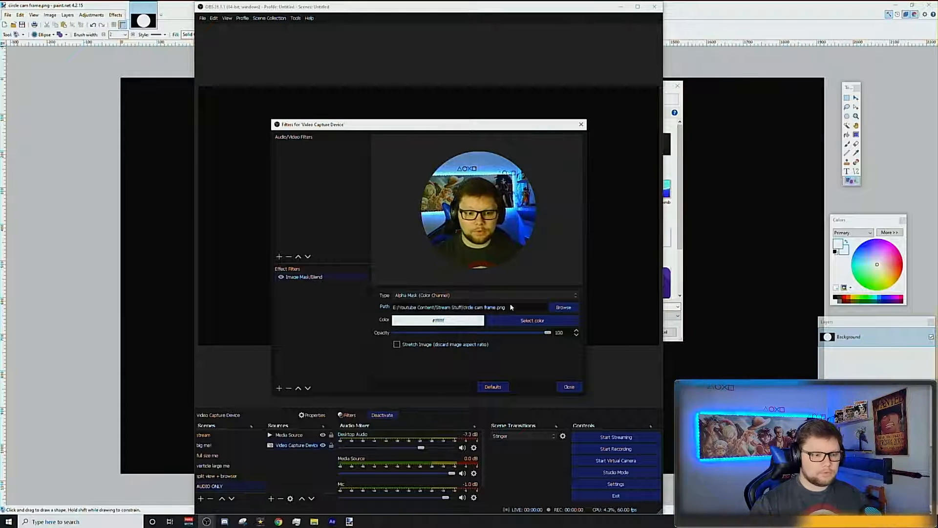
click(575, 389)
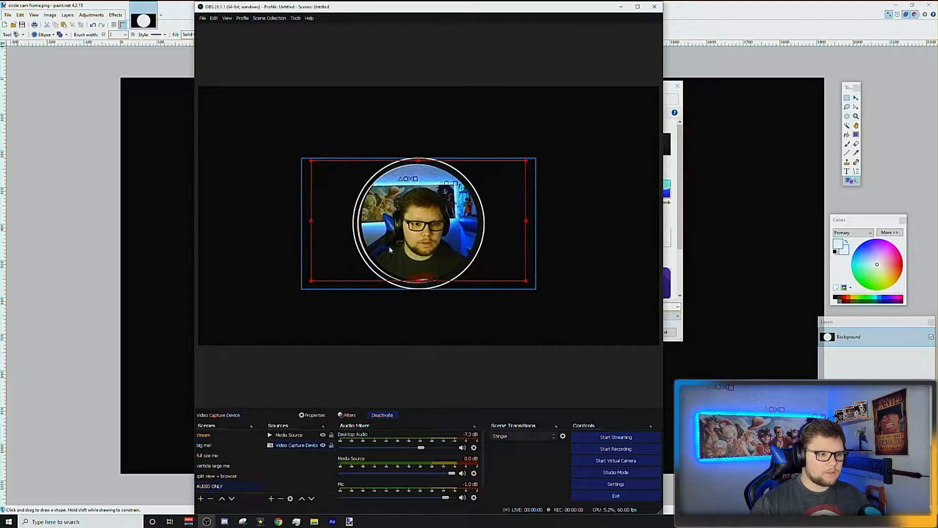
Enlarge and shift the circular webcam so it fills the inside of the animated ring frame.
drag(456, 246, 446, 247)
drag(520, 163, 526, 159)
drag(501, 199, 504, 200)
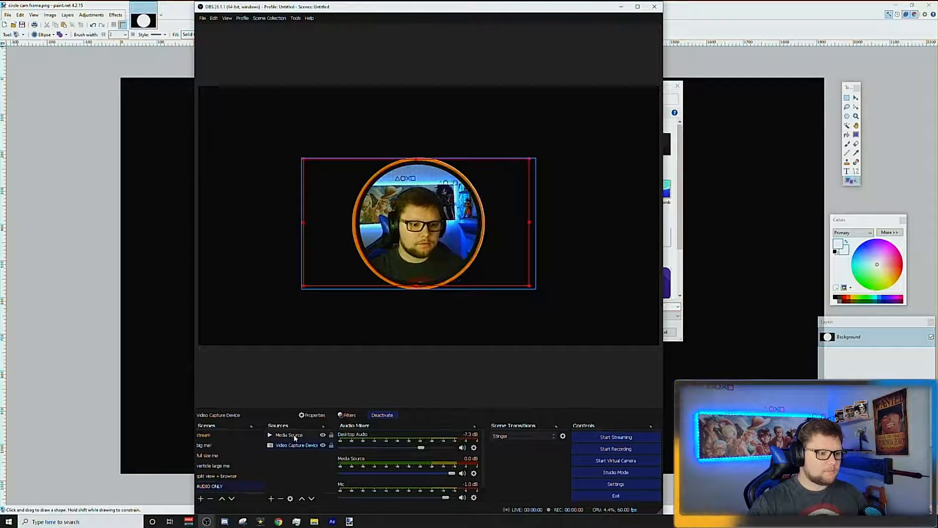
Combine the Media Source and Video Capture Device sources into one group.
ctrl+click(290, 439)
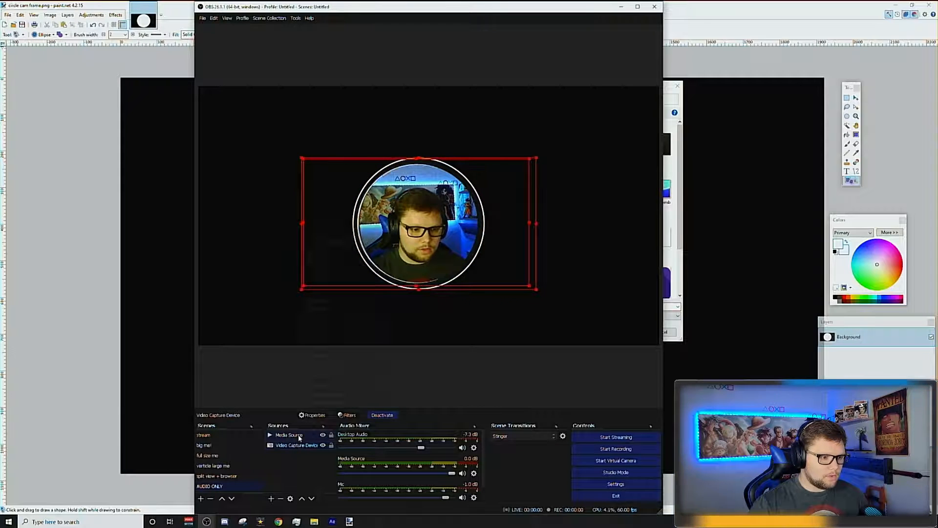
right_click(301, 227)
click(329, 243)
Scale down the webcam group and move it around the canvas, leaving it near the middle.
drag(508, 264, 461, 233)
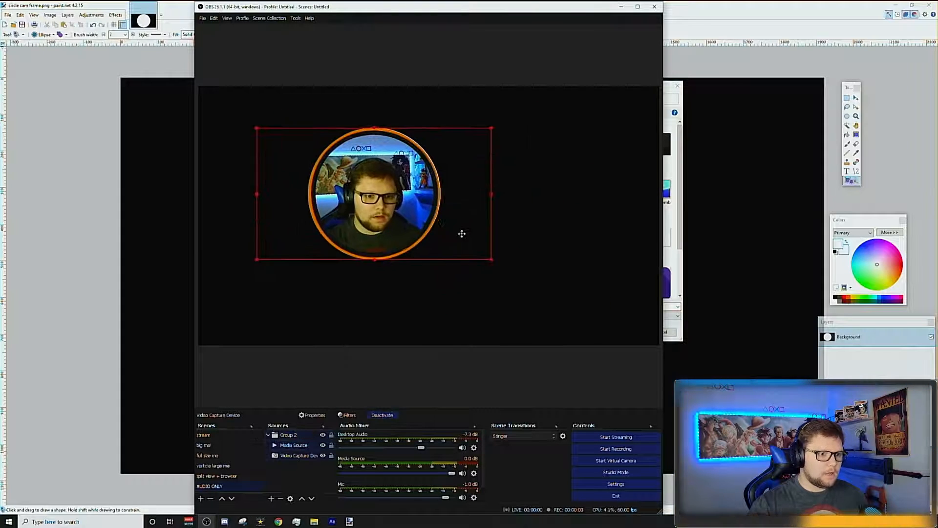
drag(494, 265, 321, 253)
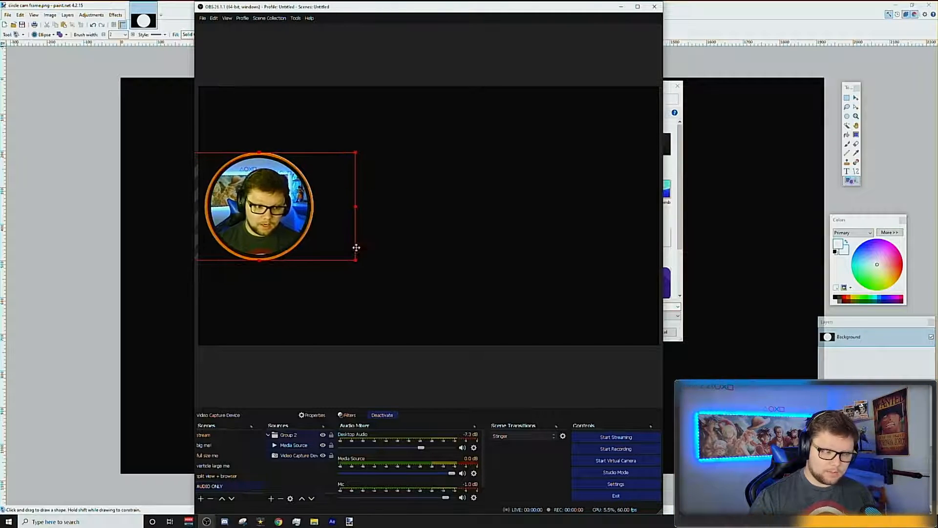
drag(348, 257, 495, 331)
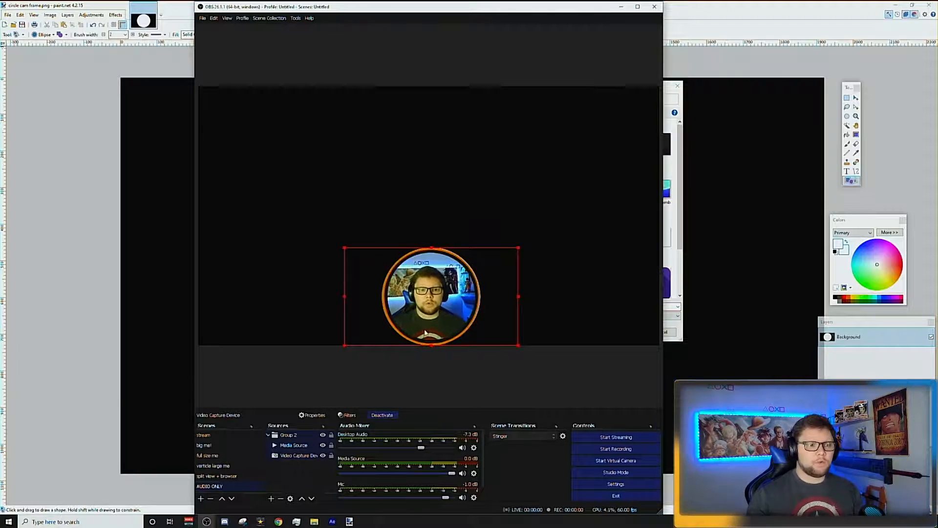
drag(423, 301, 512, 276)
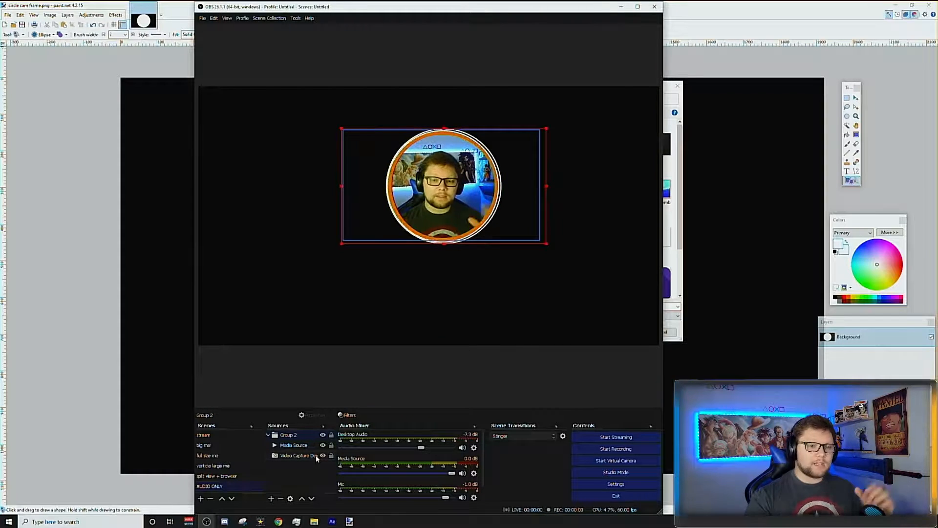
Switch to paint.net, dismiss the leftover Save As dialog without saving, and return to OBS.
click(804, 8)
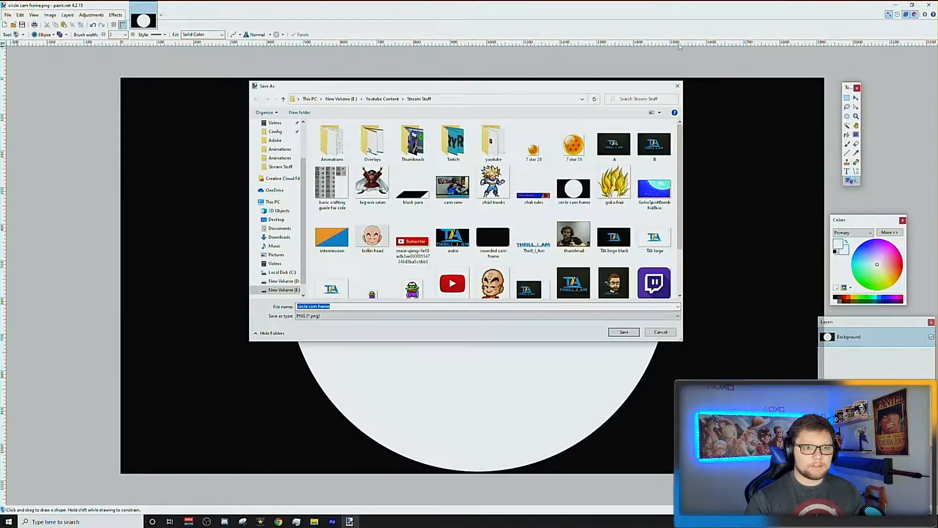
click(678, 85)
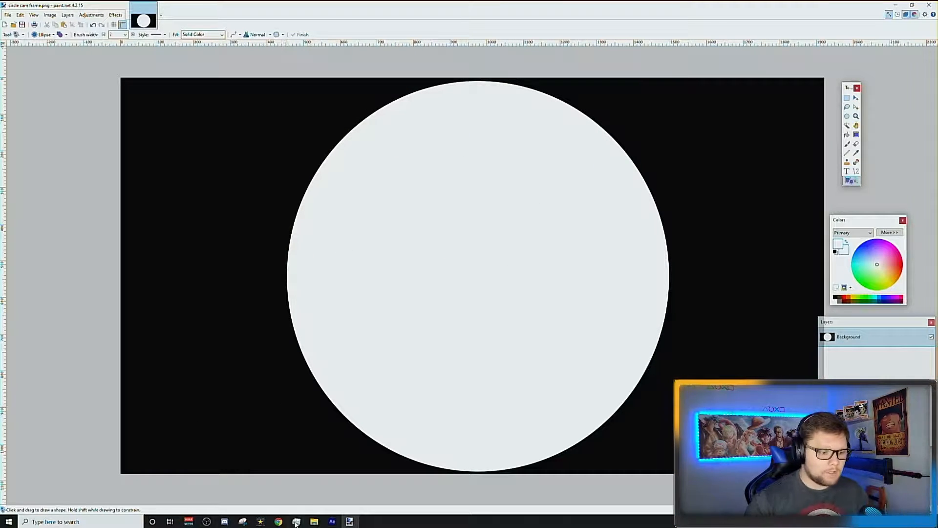
click(209, 522)
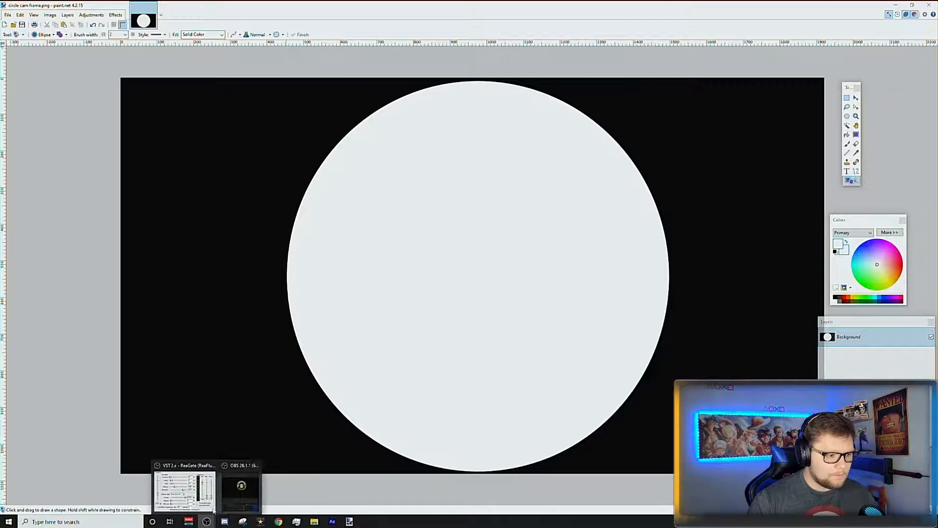
click(236, 497)
Add a new Display Capture source to the scene and place it below the webcam group in the source order.
drag(415, 210, 361, 247)
click(271, 499)
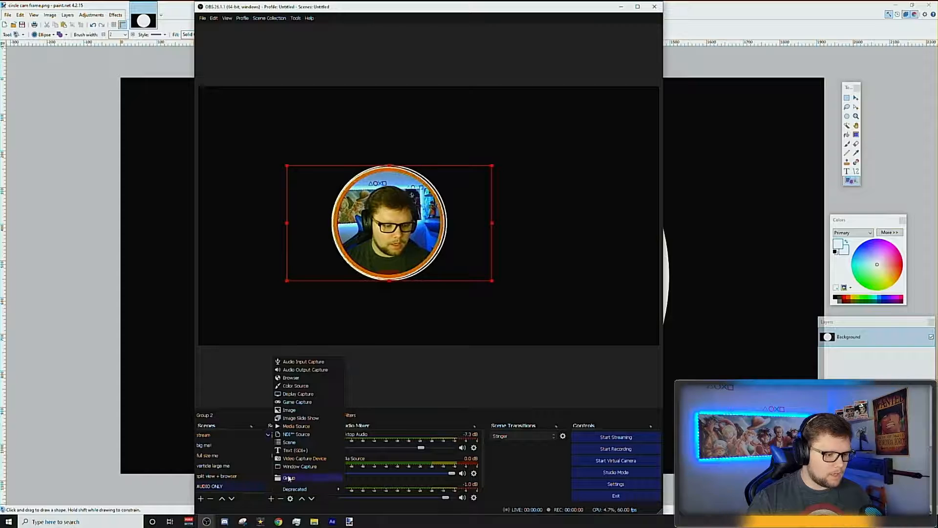
click(294, 394)
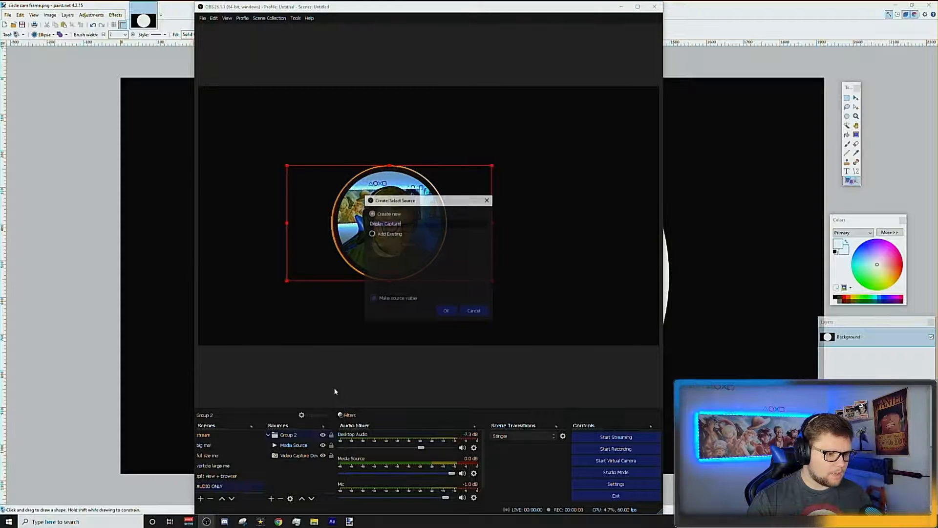
click(447, 312)
click(458, 366)
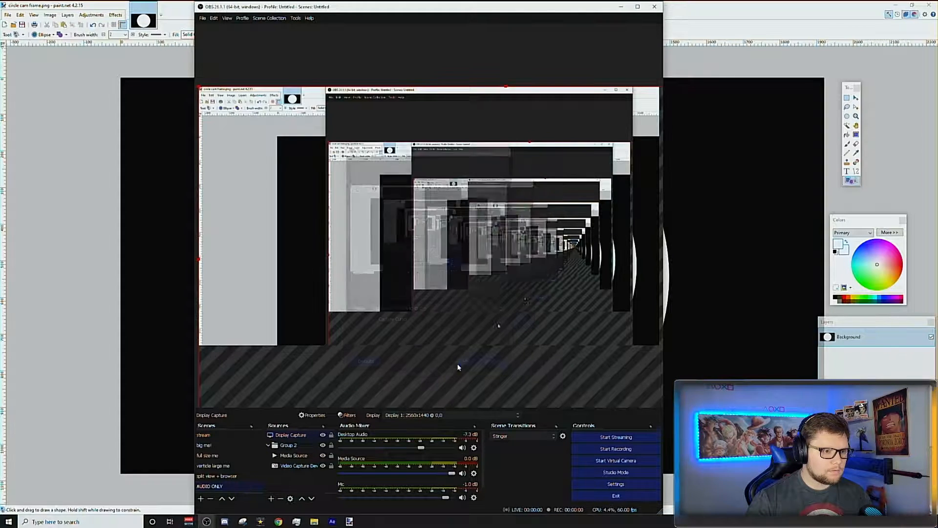
drag(291, 434, 298, 471)
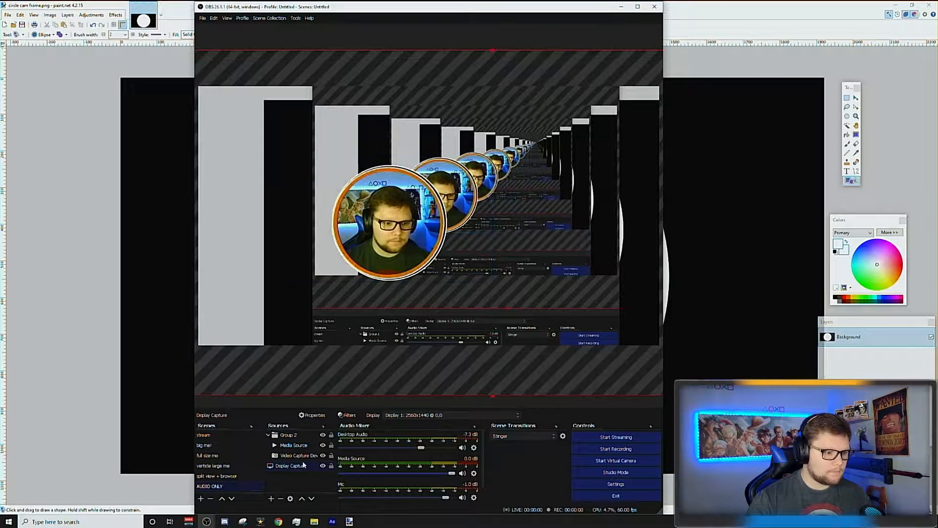
Move the webcam group over different parts of the display capture, shifting the OBS window aside and back, and leave the group near the canvas centre.
drag(333, 257, 471, 198)
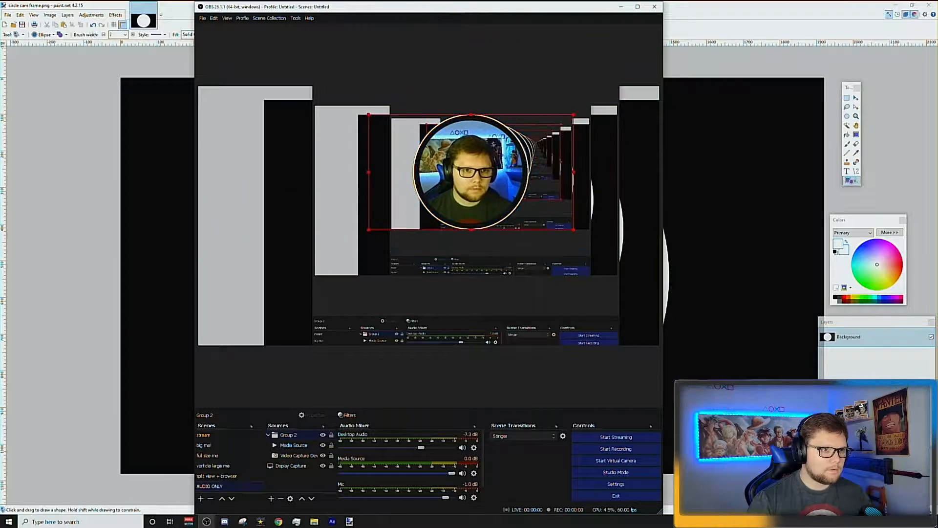
drag(445, 7, 136, 22)
drag(180, 166, 258, 189)
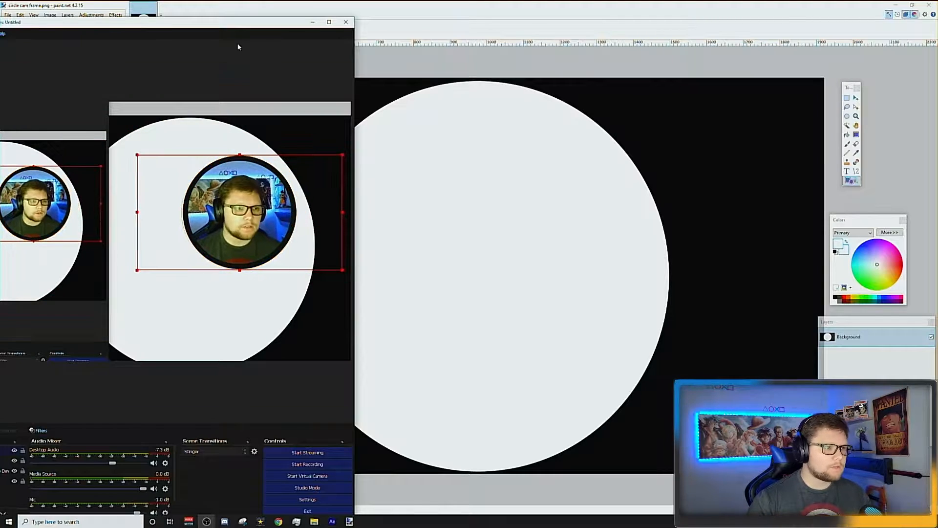
drag(277, 23, 548, 12)
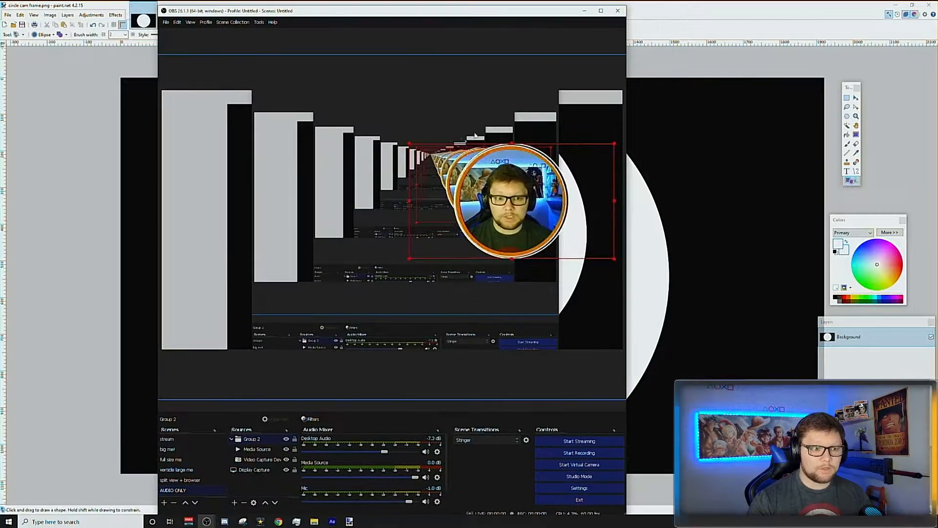
drag(522, 172, 417, 180)
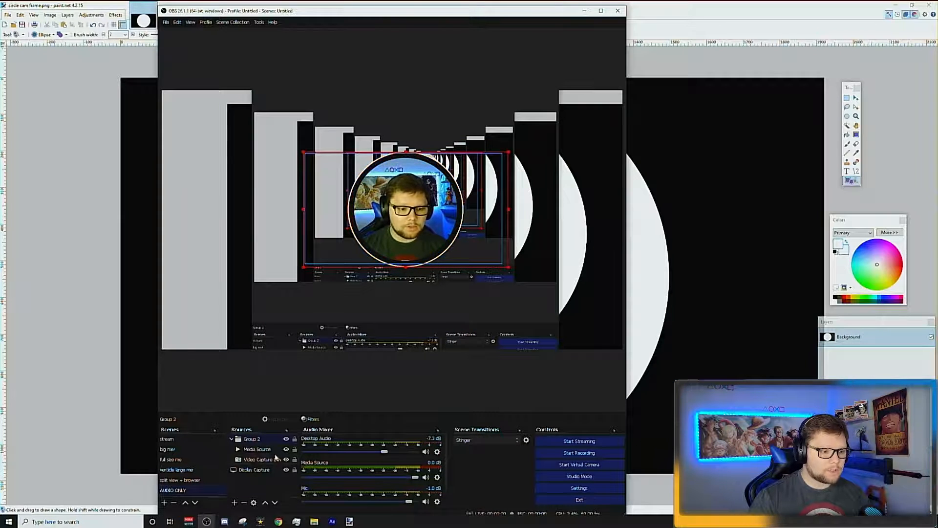
Hide the Display Capture source and turn off the Image Mask/Blend filter on the Video Capture Device.
click(287, 470)
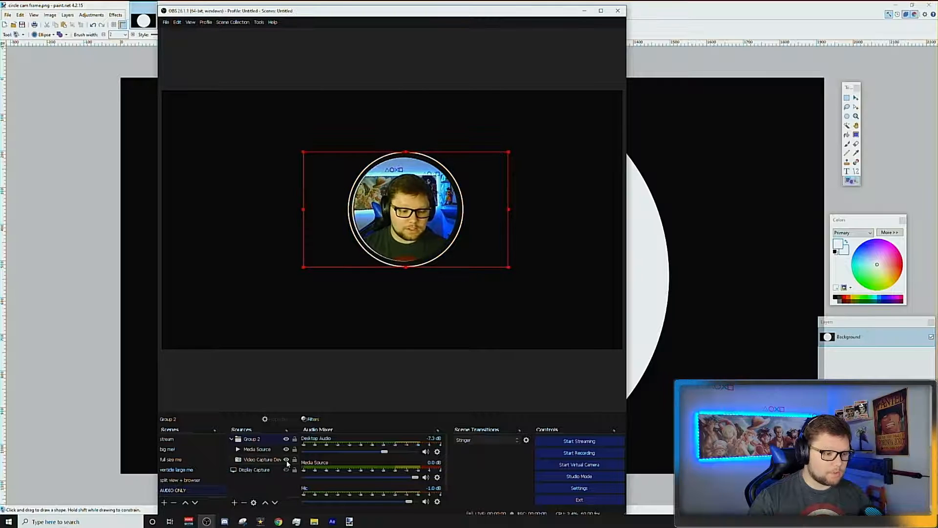
click(279, 460)
right_click(279, 460)
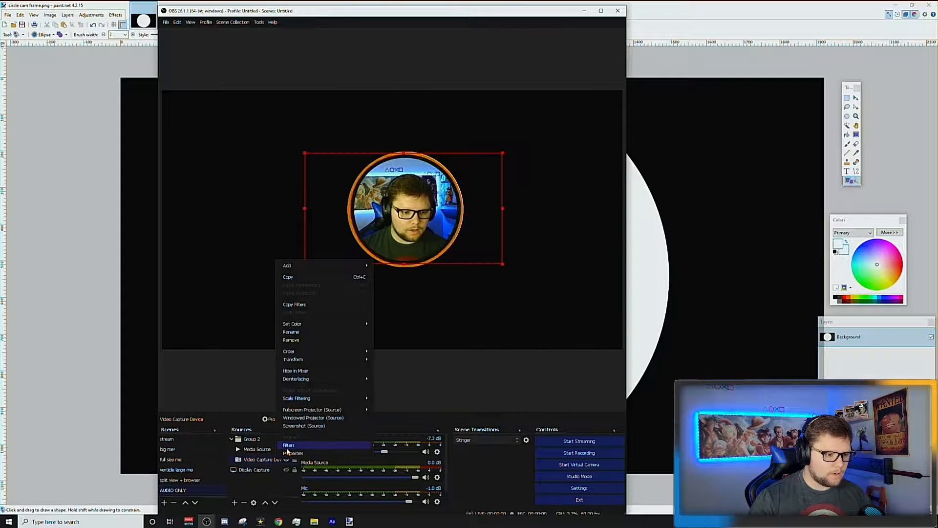
click(289, 449)
click(244, 282)
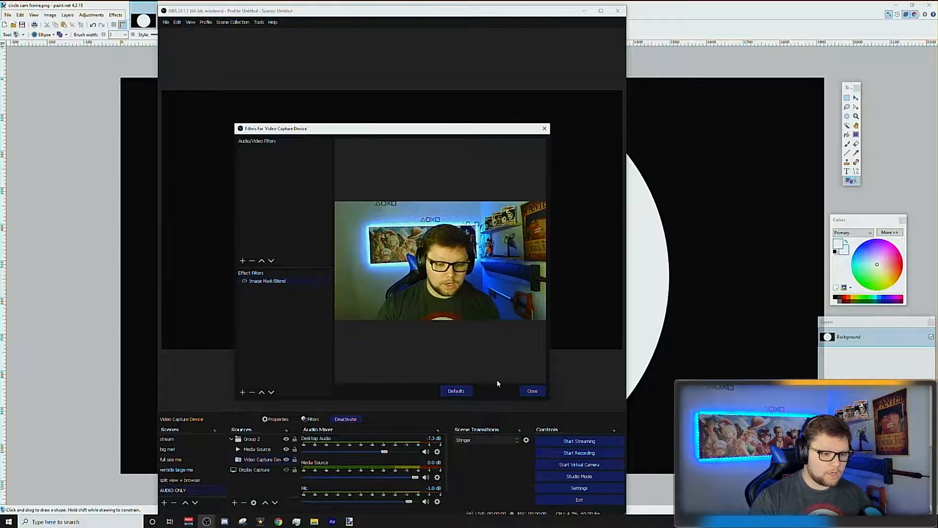
click(532, 391)
Replace the Media Source's local file with "web frame.webm" from the "animated frame_AME" folder.
click(266, 440)
right_click(271, 441)
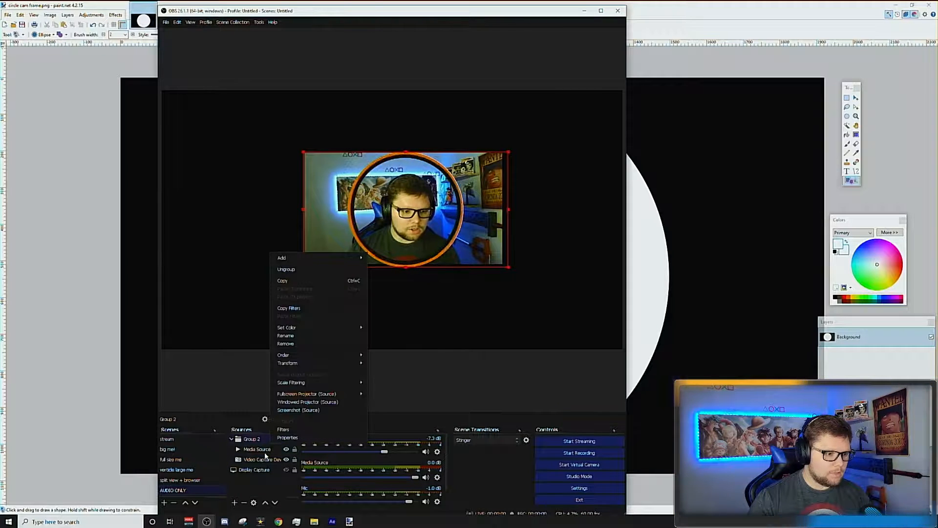
click(258, 449)
right_click(258, 449)
click(286, 443)
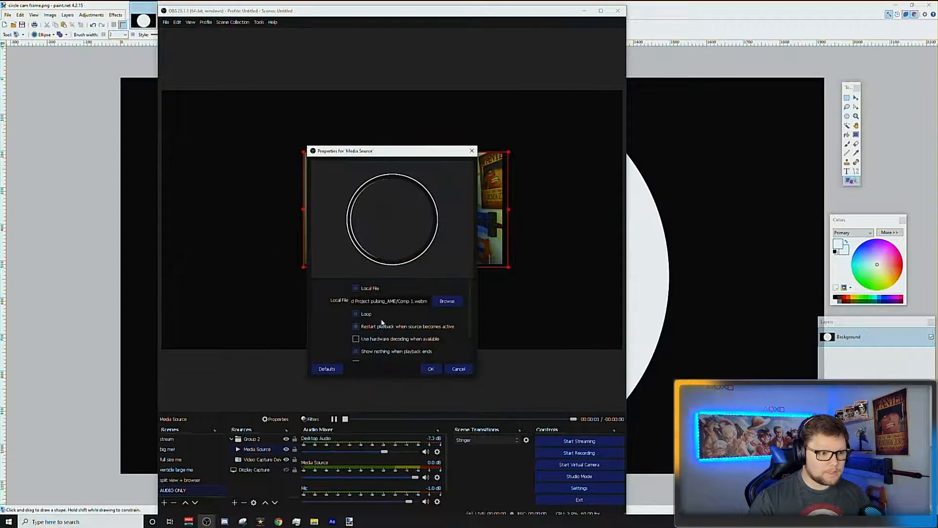
click(446, 302)
click(344, 175)
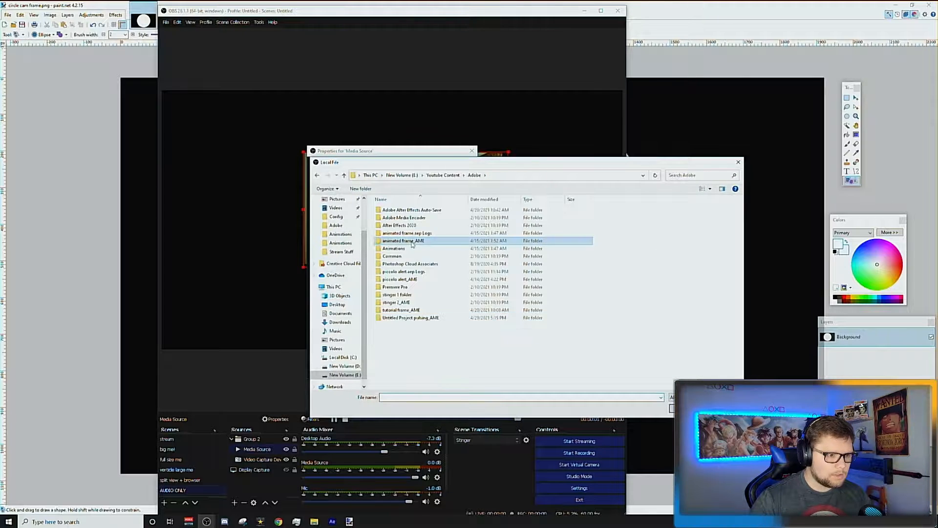
double_click(411, 241)
double_click(423, 209)
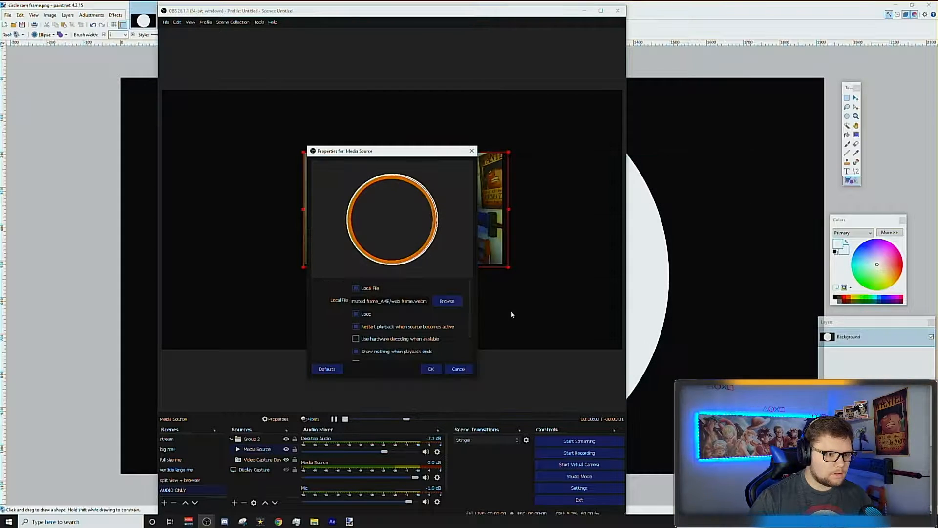
click(431, 369)
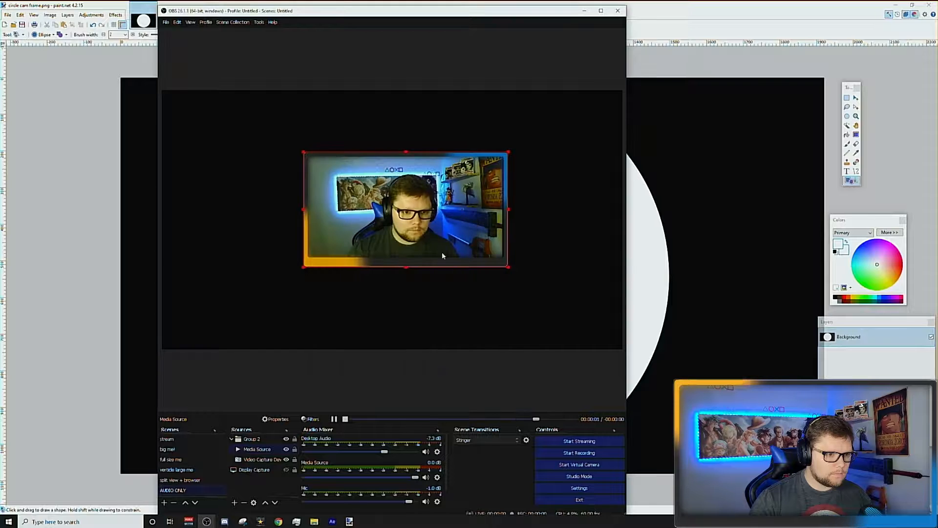
Select the whole webcam group, scale it down and move it back toward the middle of the canvas.
drag(454, 251, 450, 246)
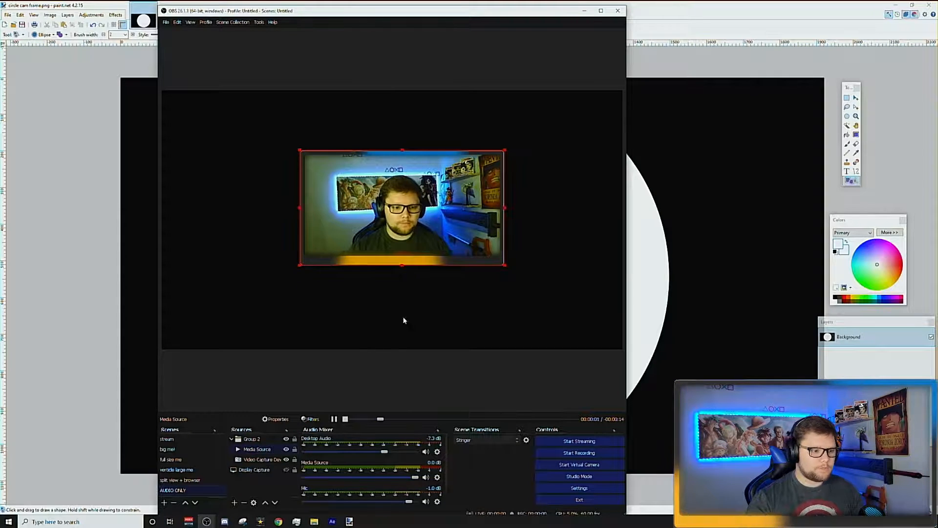
click(260, 459)
click(255, 442)
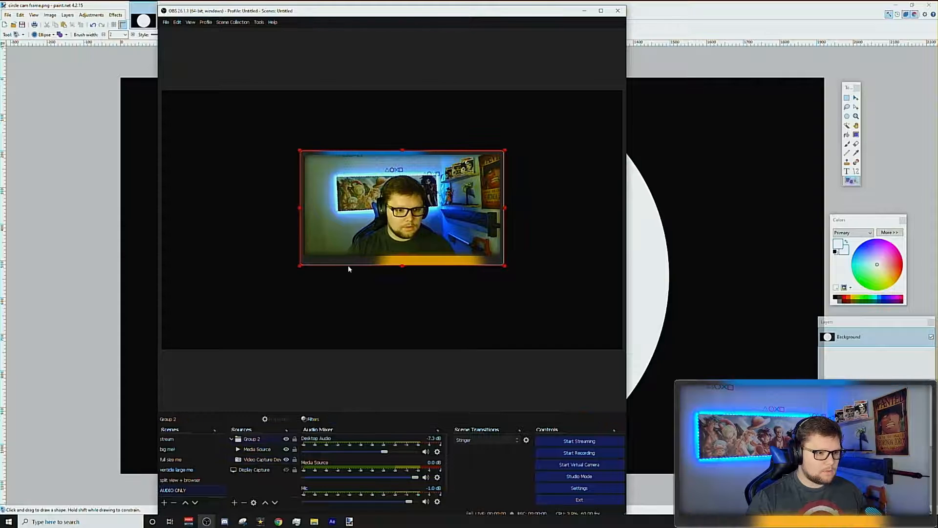
drag(364, 237, 449, 281)
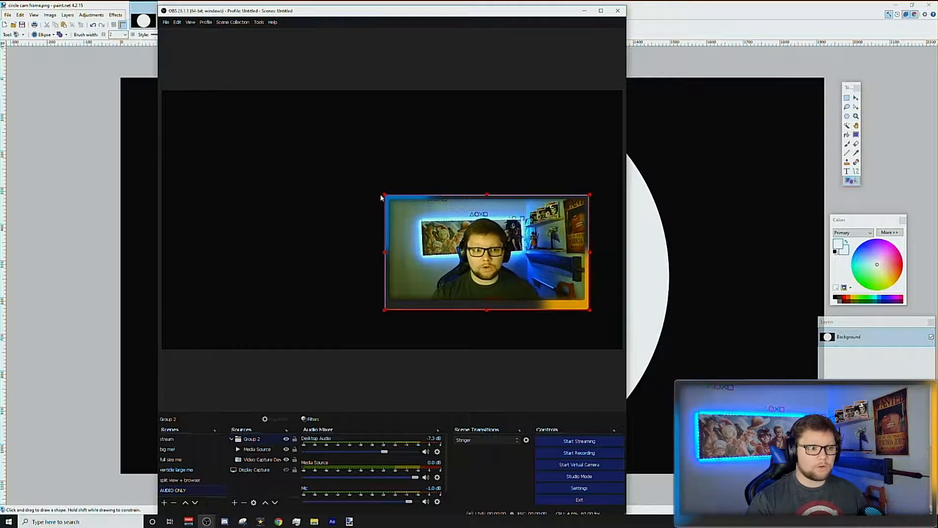
drag(384, 196, 518, 220)
drag(566, 271, 449, 229)
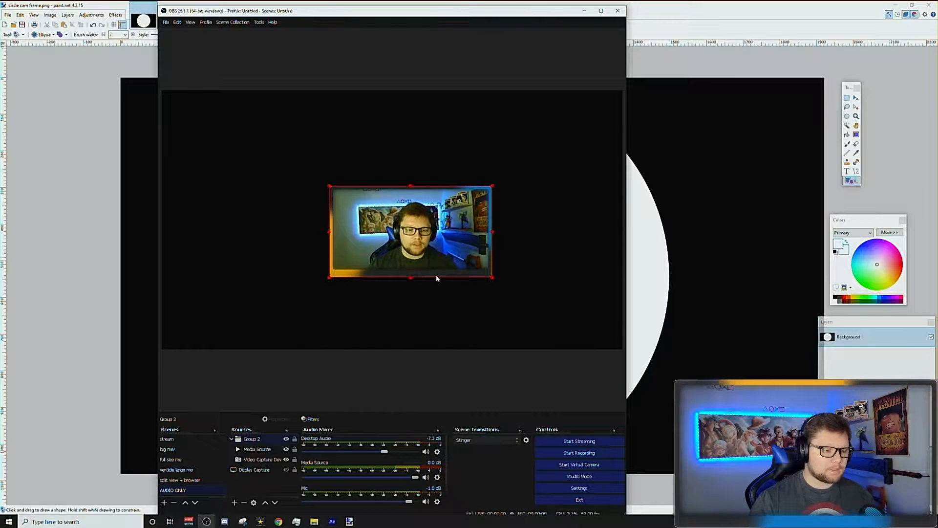
Shift the webcam group slightly and remove Group 2 from the scene.
drag(417, 239, 401, 257)
key(Delete)
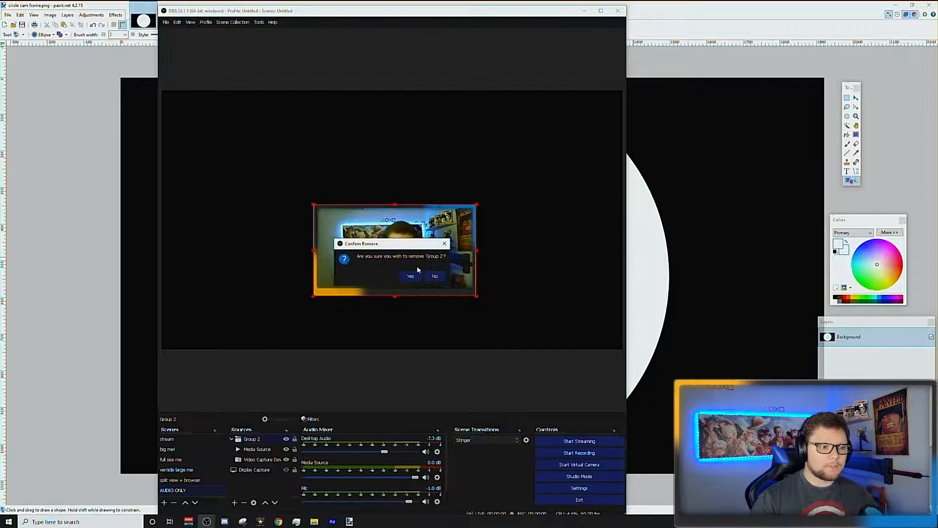
click(418, 270)
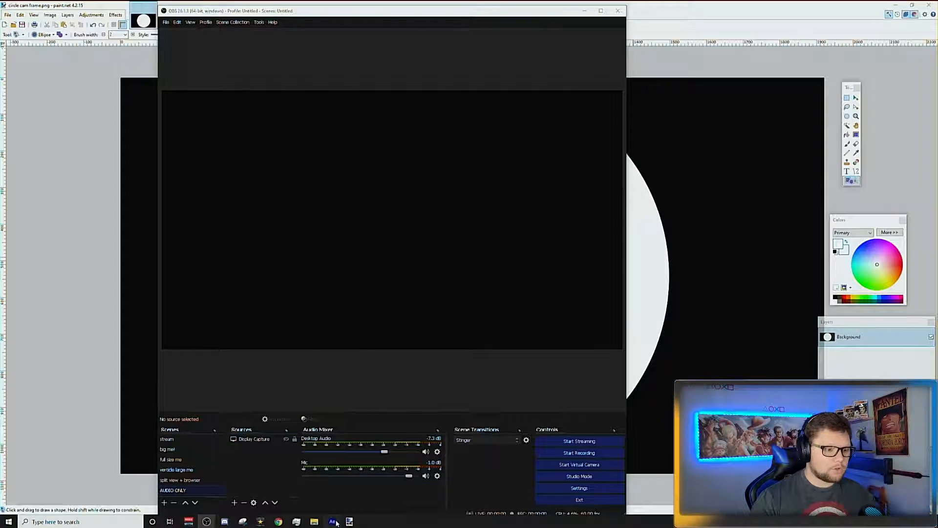
Switch to After Effects and delete the inverted Mask 1 from Shape Layer 5 so its ellipse is solid.
click(332, 521)
click(417, 132)
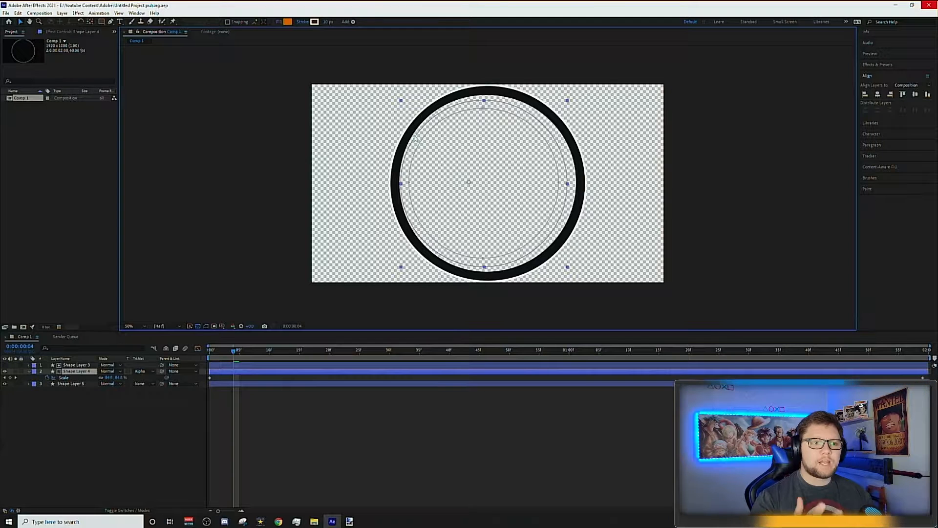
click(28, 384)
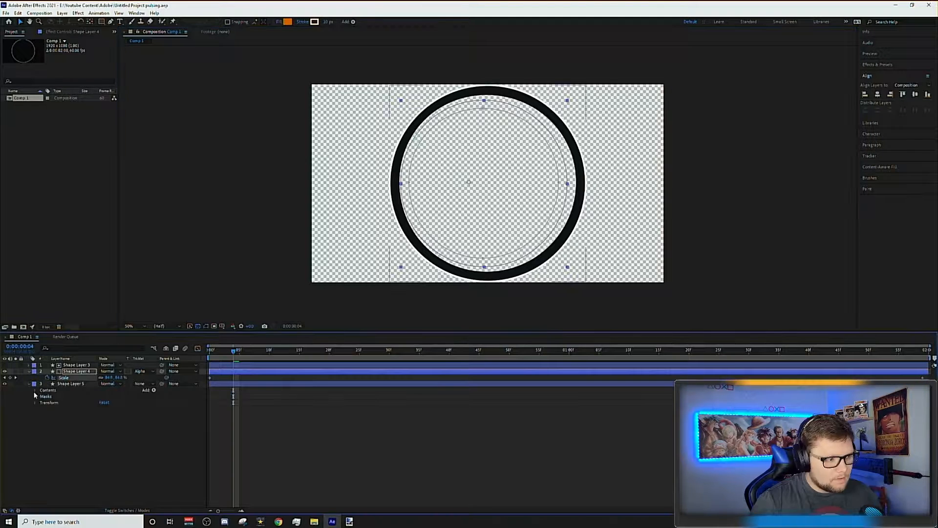
click(35, 390)
click(36, 395)
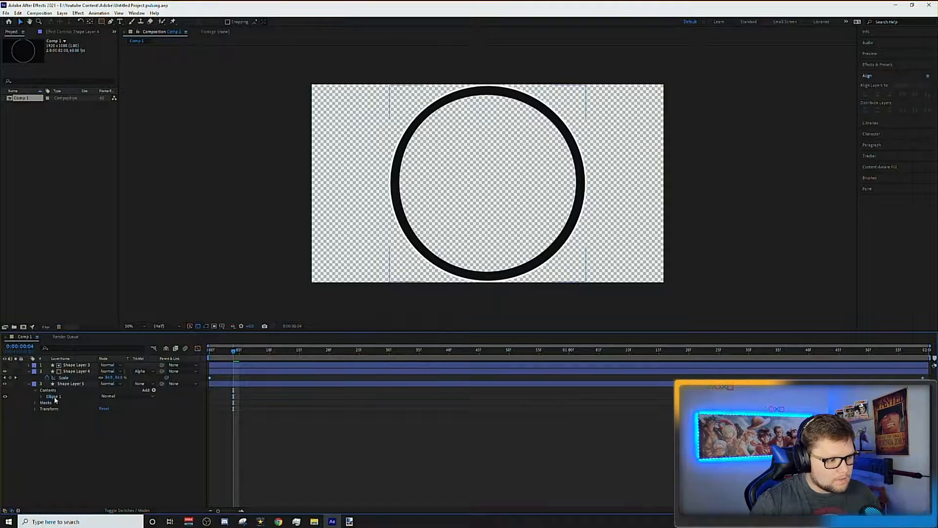
click(56, 403)
click(46, 403)
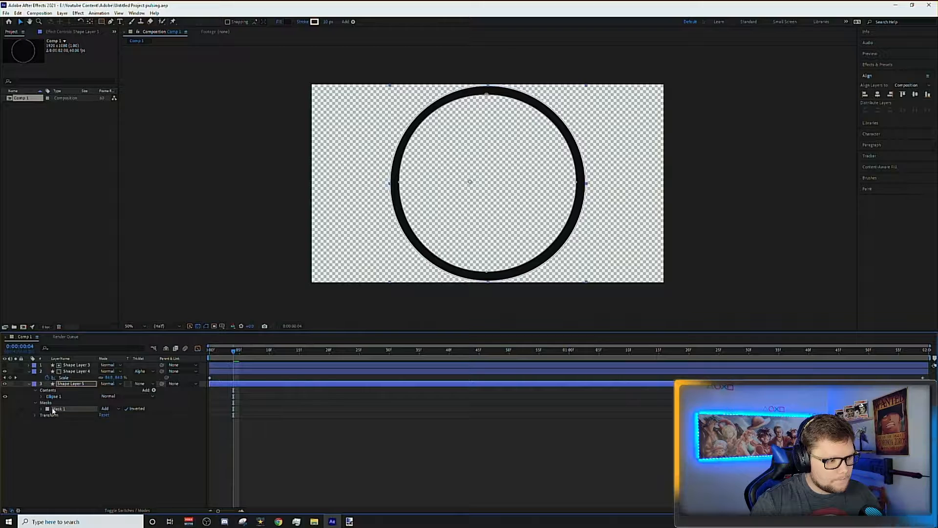
key(Delete)
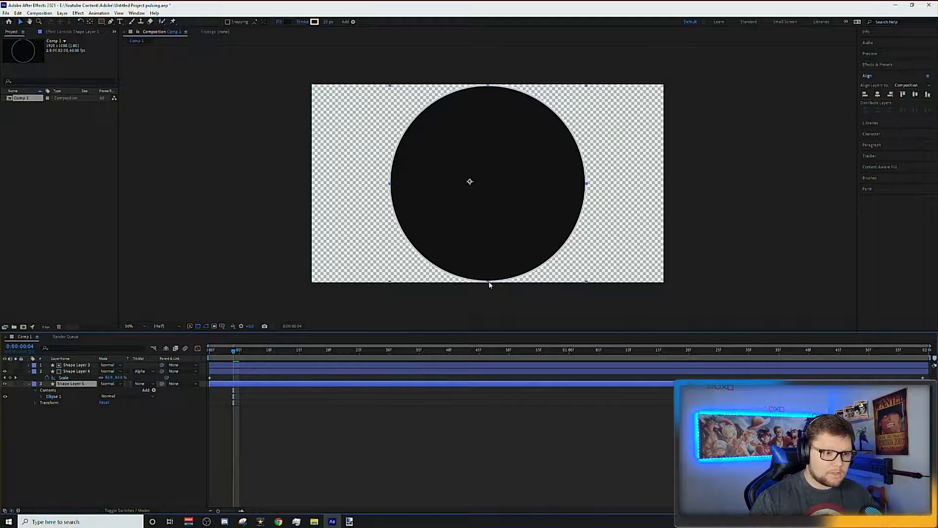
Squash the solid ellipse vertically into a flat oval, stretch it back, and undo the edits including the mask deletion.
drag(488, 280, 488, 209)
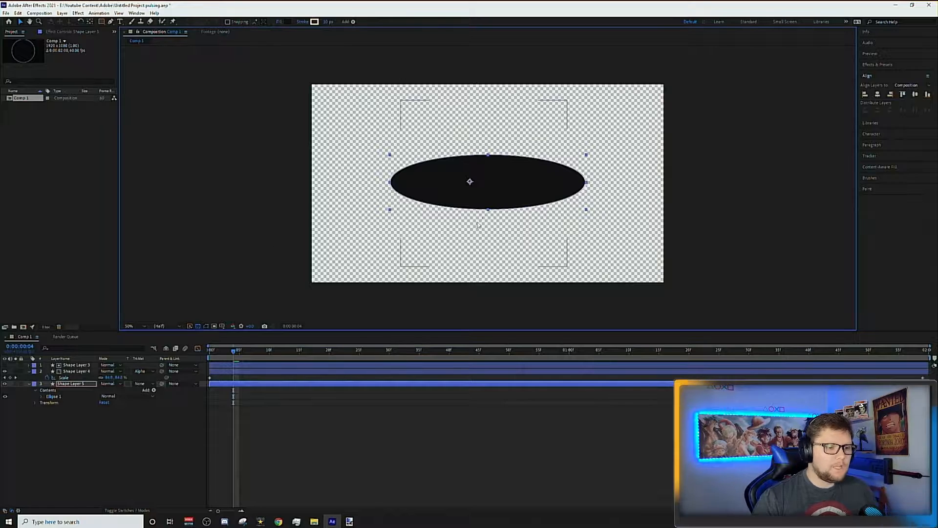
drag(487, 210, 504, 282)
key(ctrl+z)
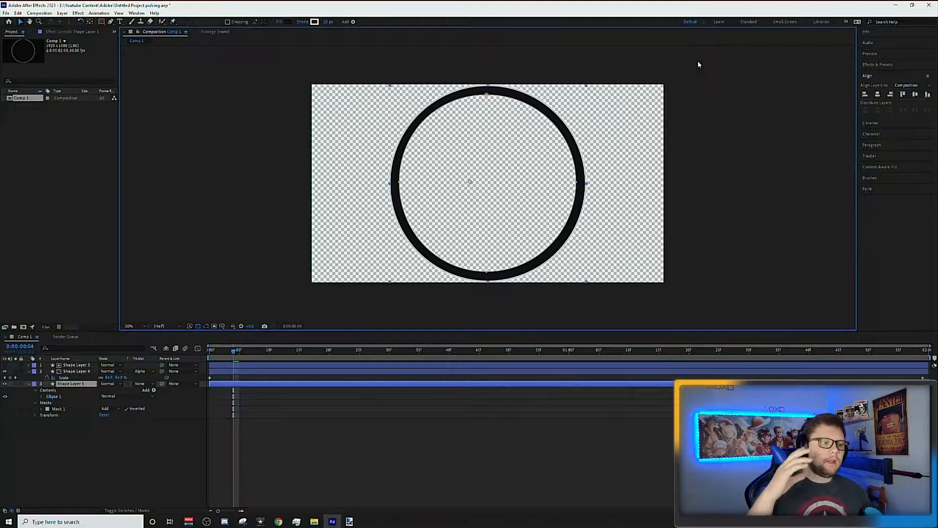
click(78, 13)
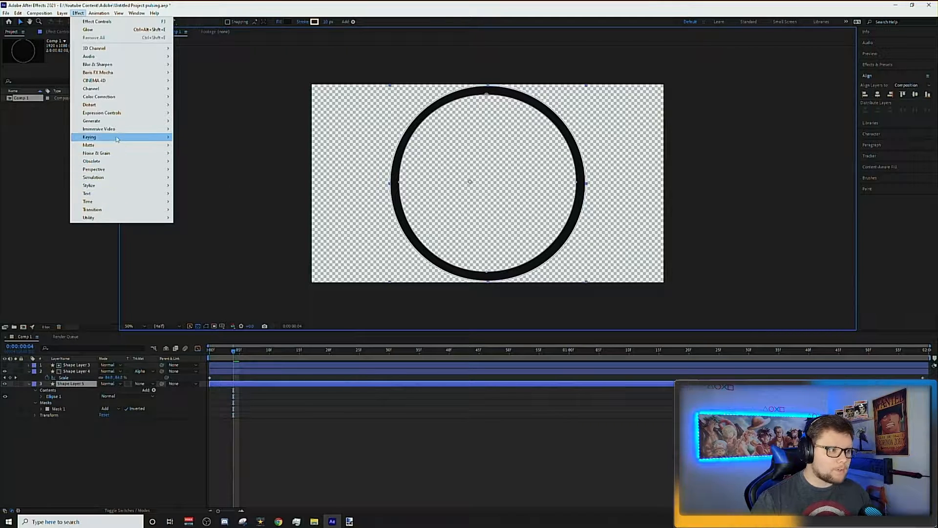
mouse_move(130, 105)
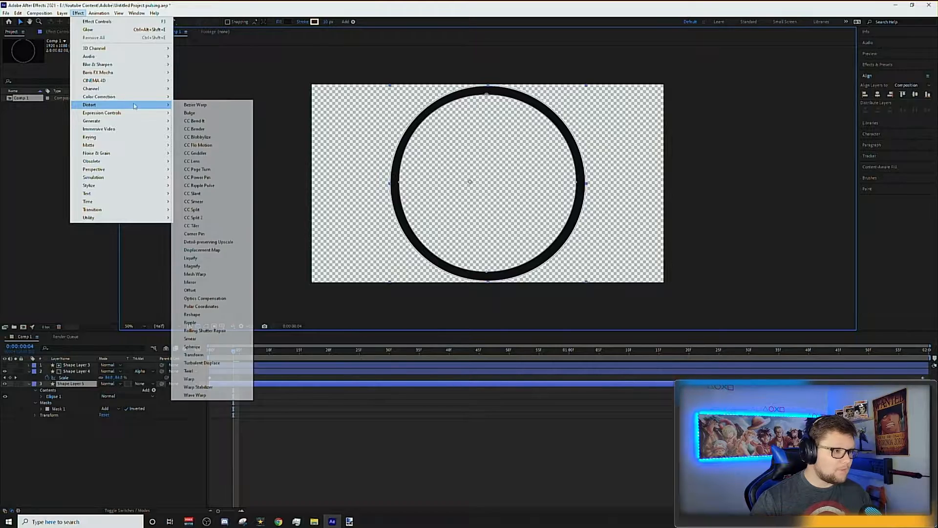
mouse_move(160, 170)
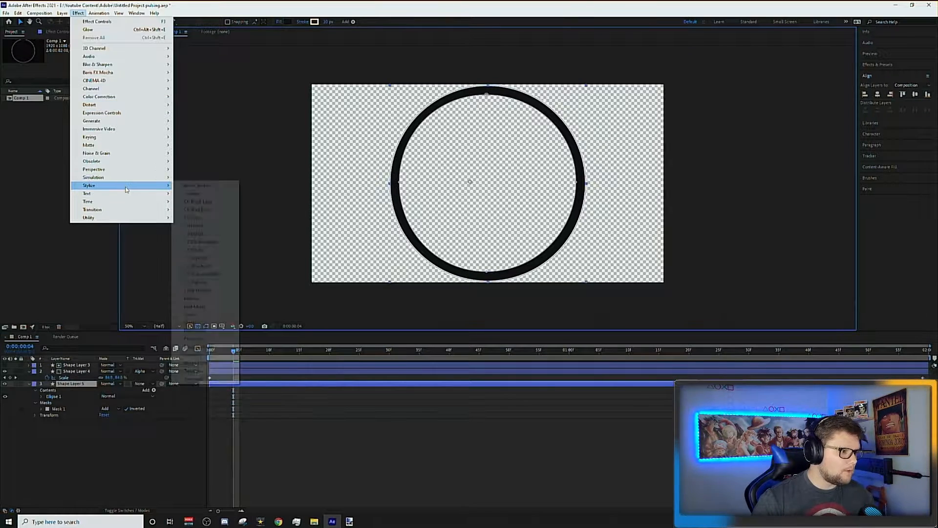
click(264, 182)
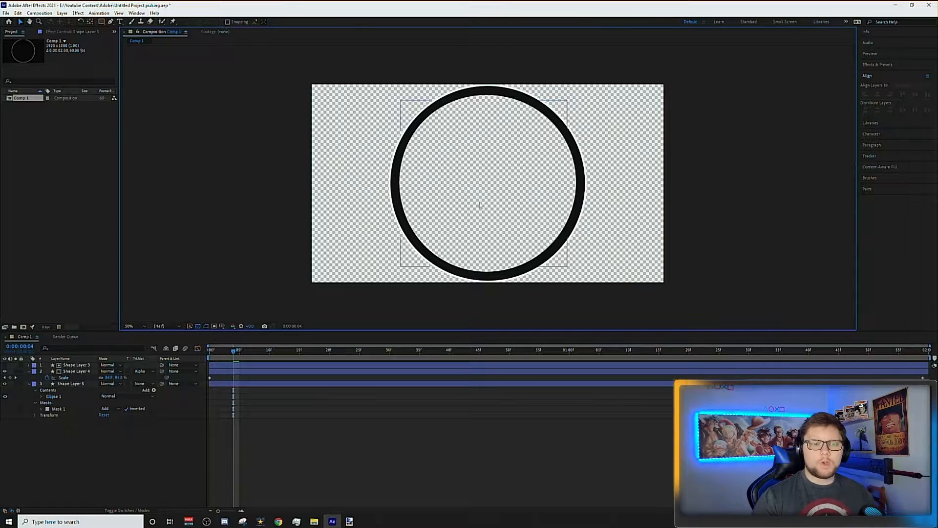
Switch to the browser, examine the Subscribers alert settings in the Streamlabs Alert Box, and minimize the browser.
click(278, 521)
scroll(374, 141, up, 2)
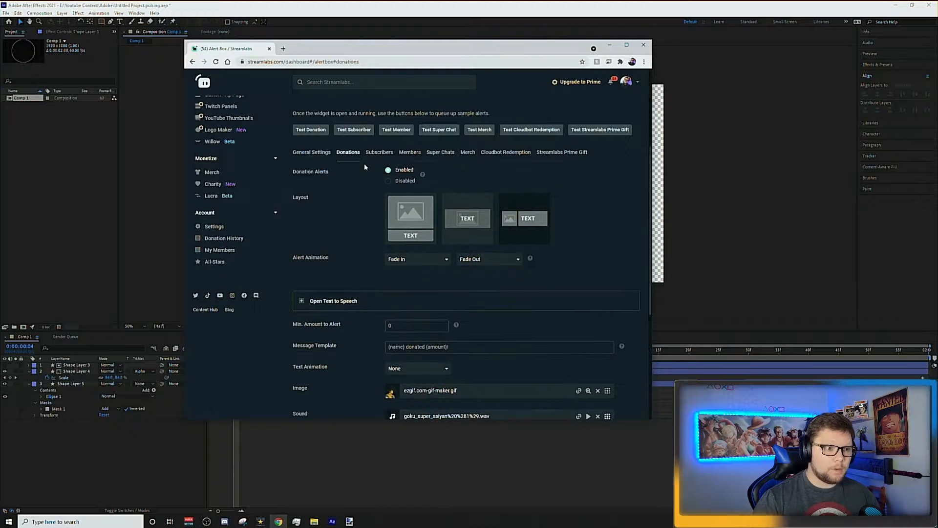
click(378, 154)
scroll(383, 190, down, 8)
scroll(360, 174, up, 6)
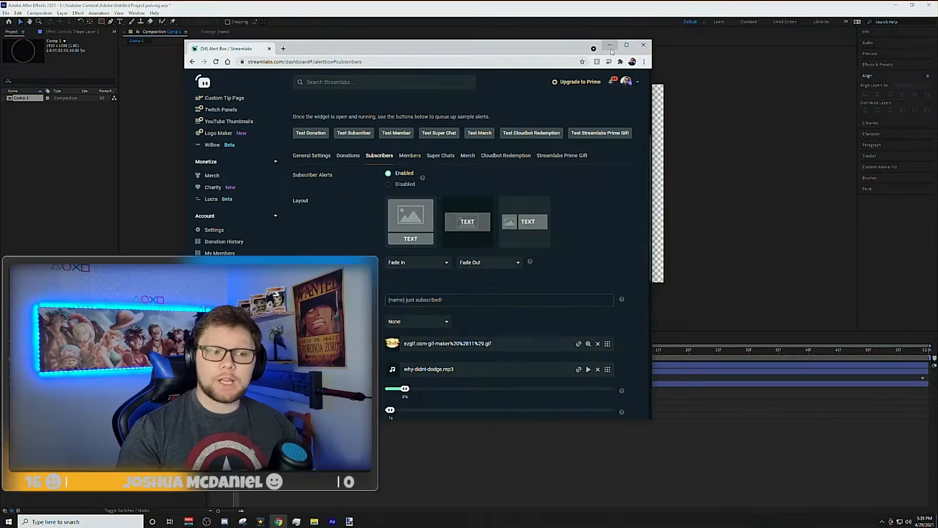
click(610, 46)
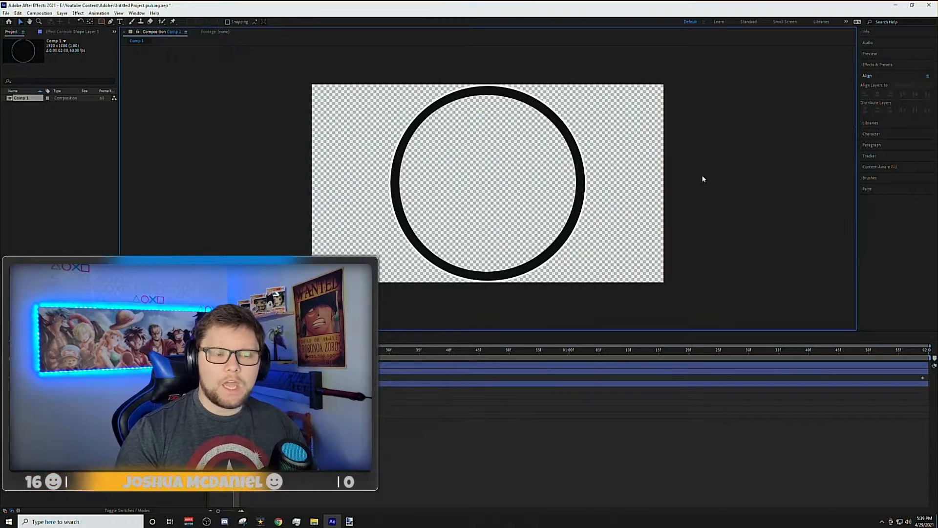